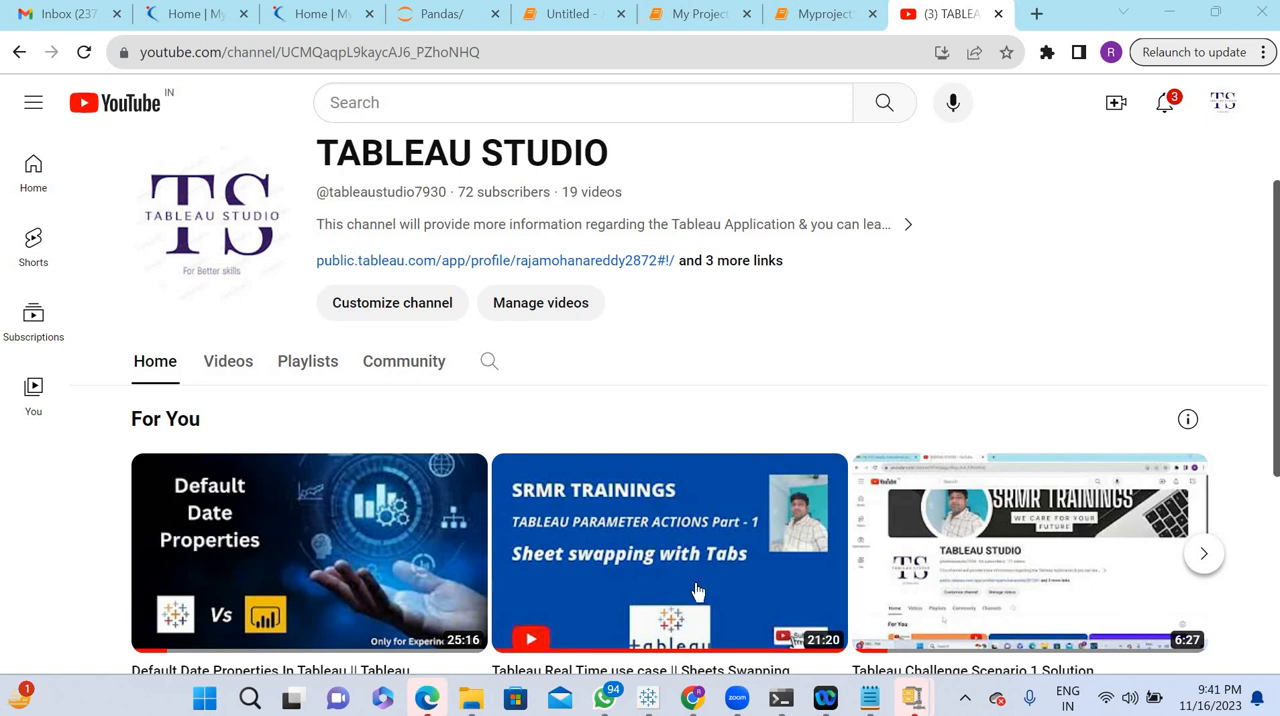
- Switch to Tableau Public and examine the yearly sales, previous sales and growth table on the Tableau Challenge scenario 2 sheet
mouse_move(650, 702)
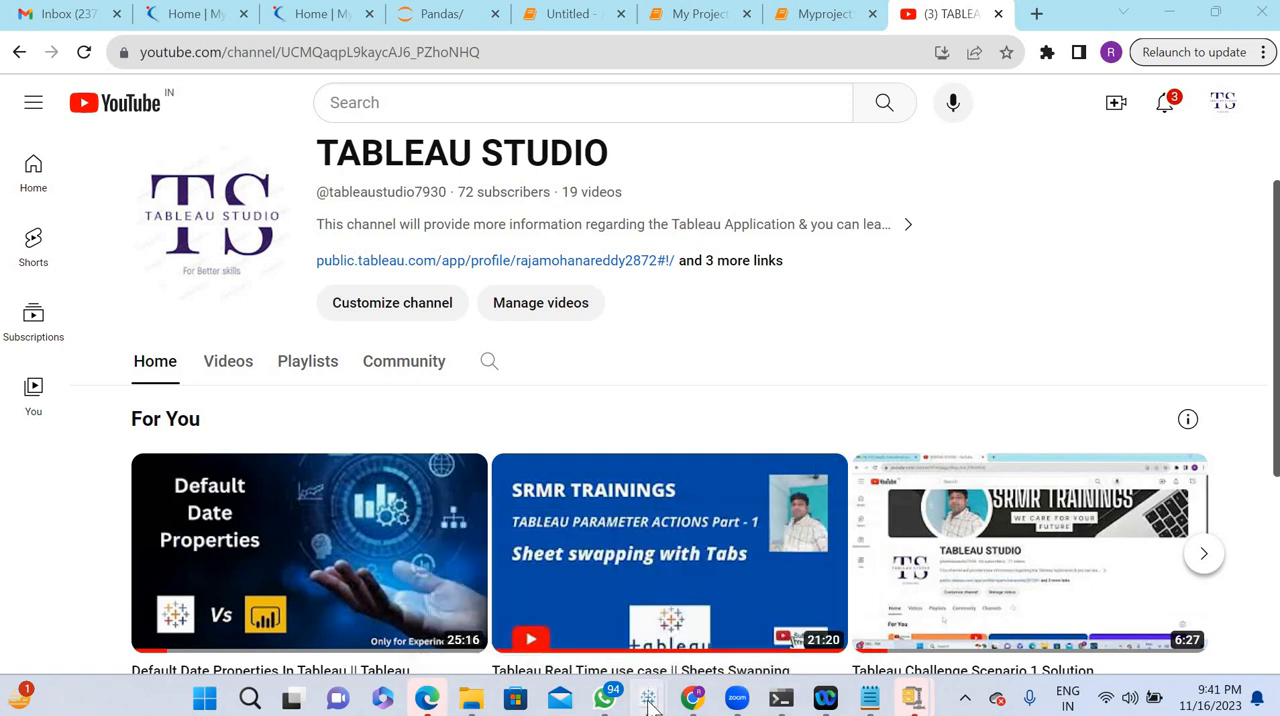
left_click(739, 610)
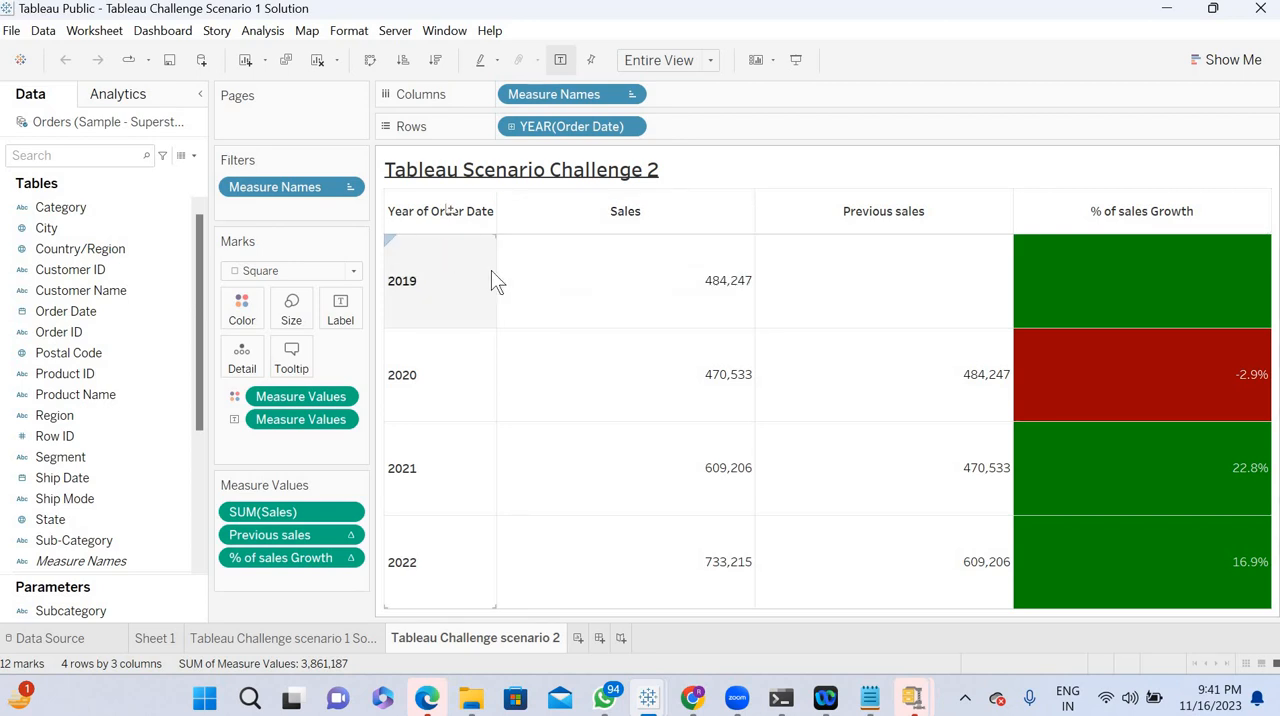
mouse_move(706, 252)
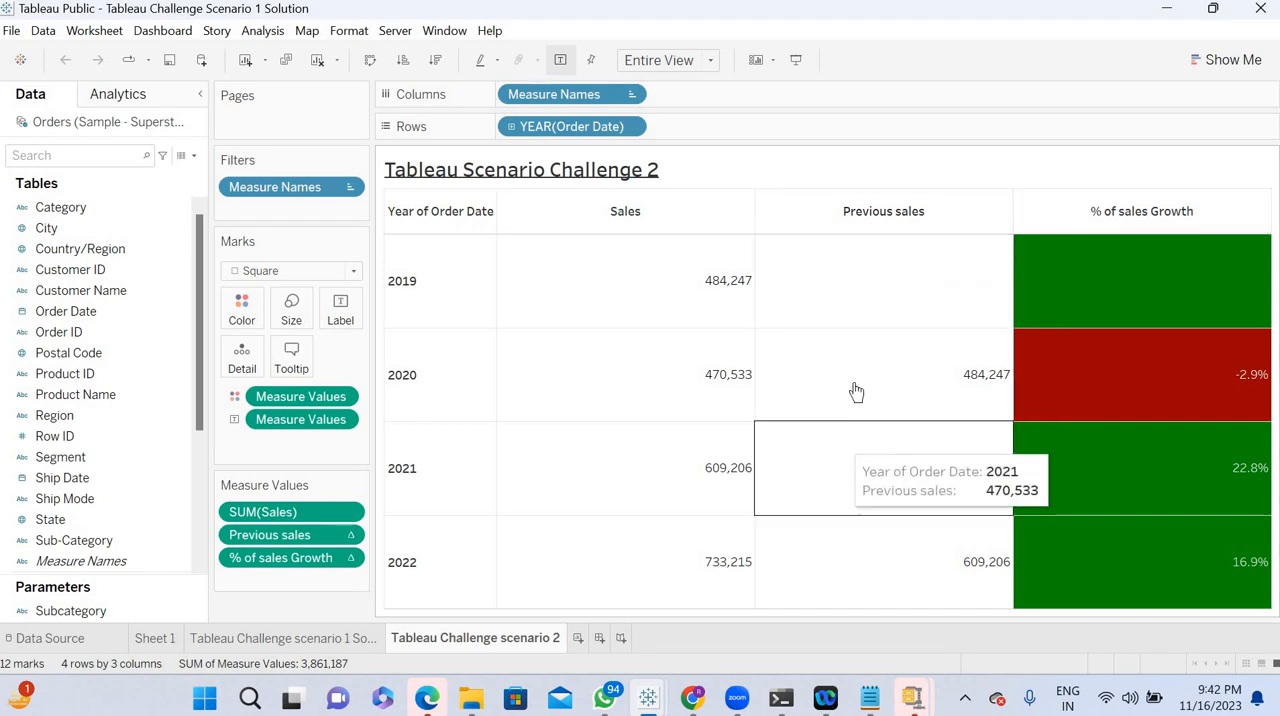
mouse_move(875, 327)
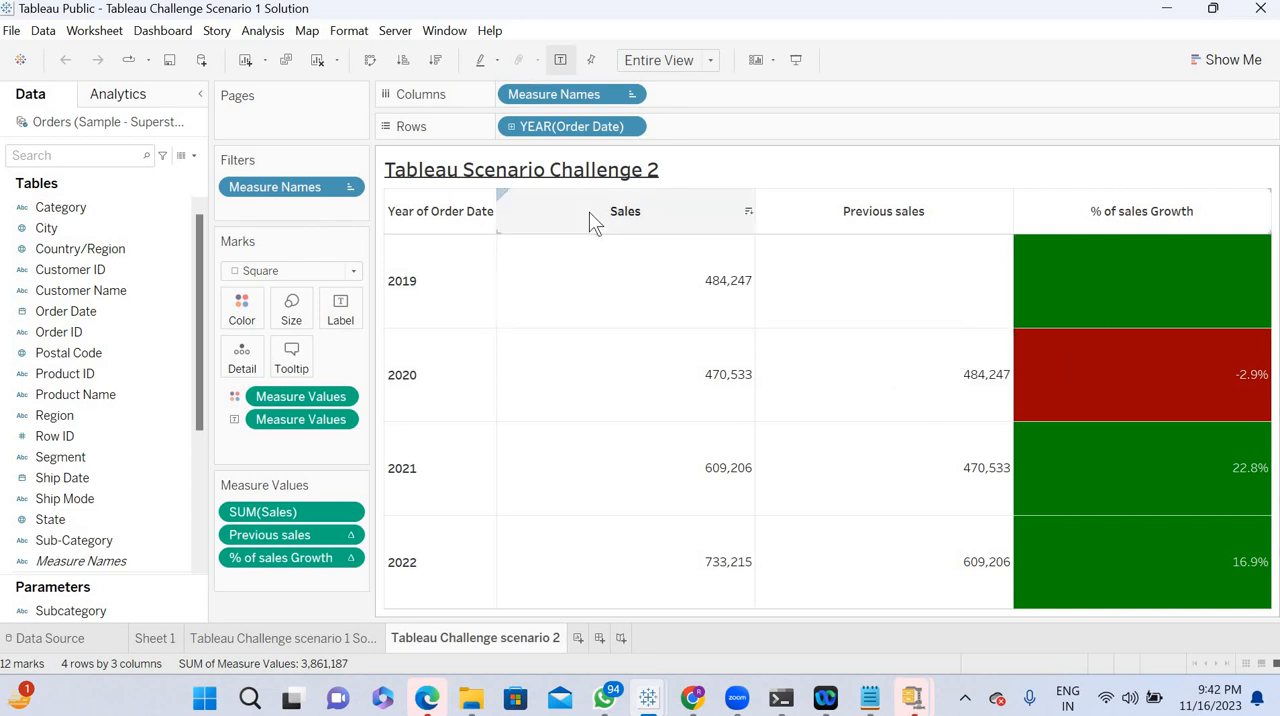
- Create a new workbook and maximize its window
left_click(15, 29)
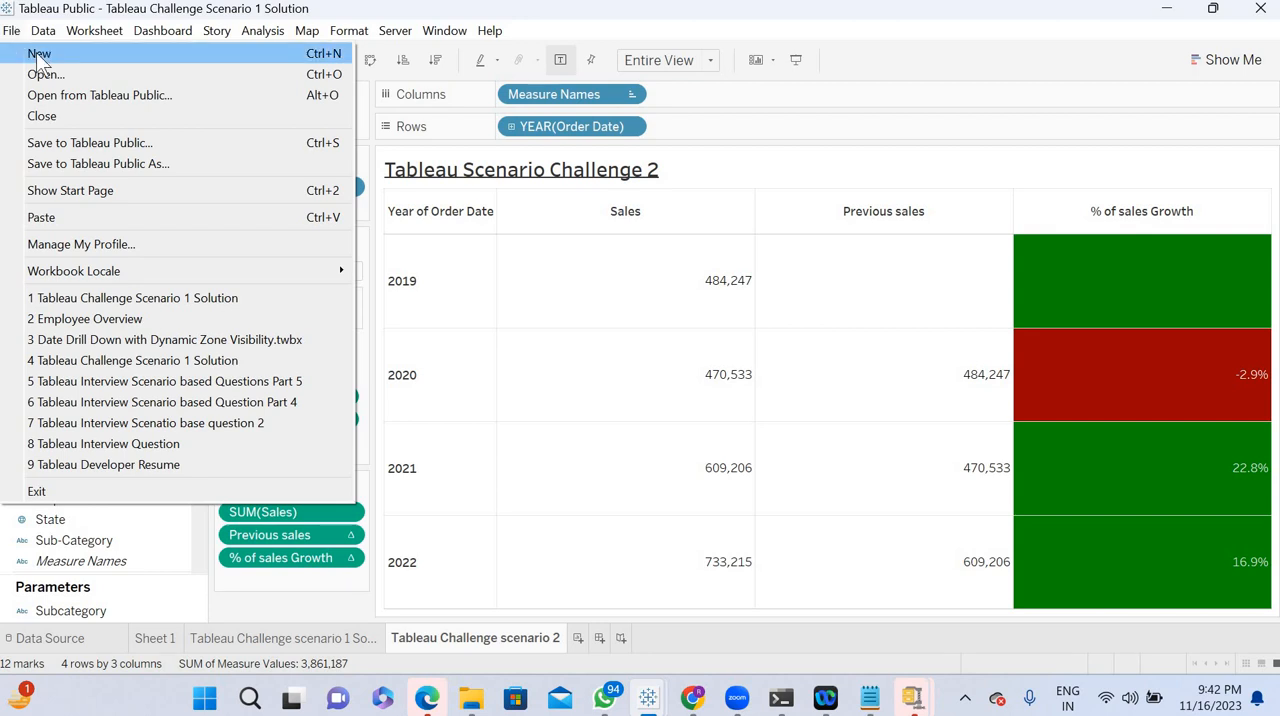
left_click(40, 58)
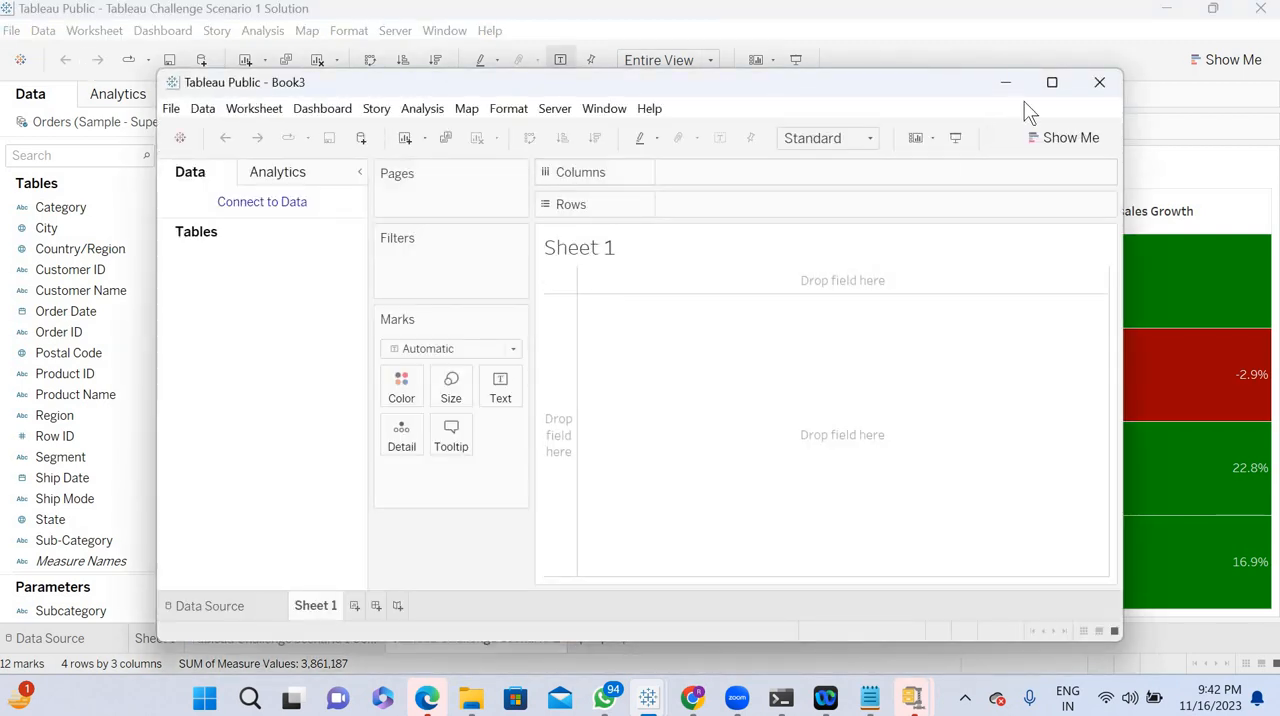
left_click(1052, 82)
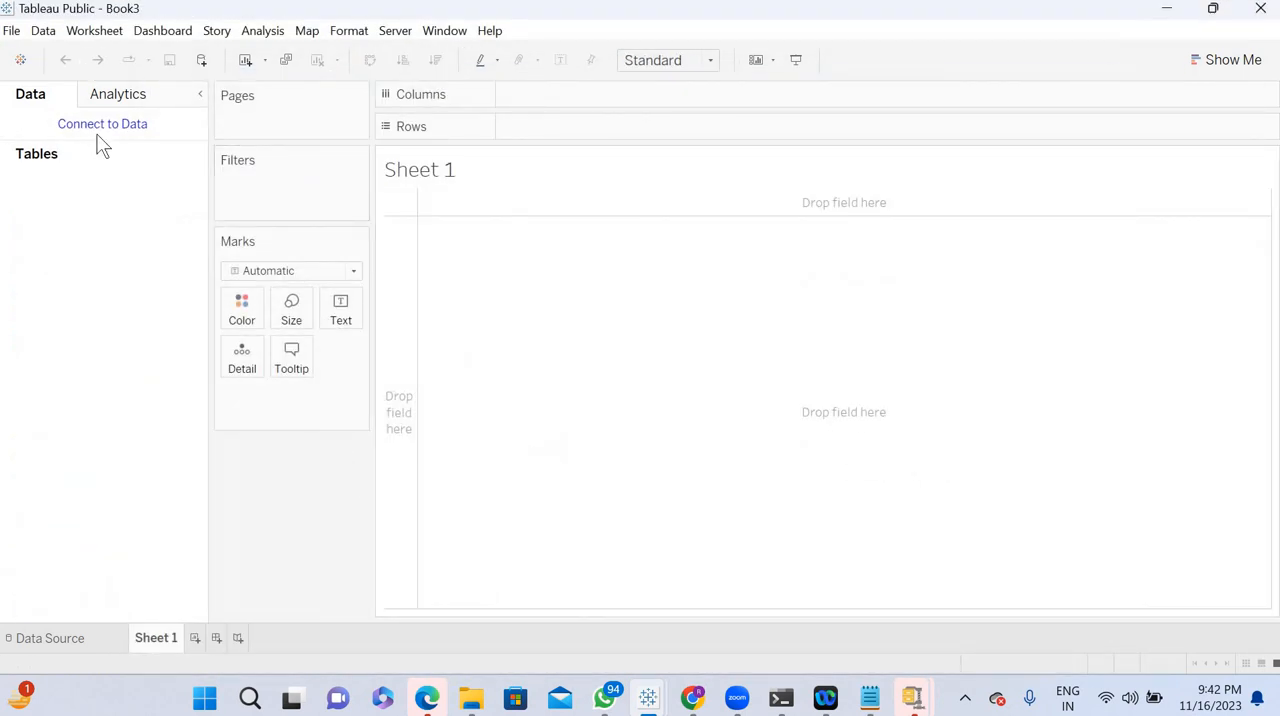
- Connect to the Sample - Superstore Excel file in My Tableau Repository under Datasources, 2022.1, en_US-US, and add its Orders table to the data source
left_click(97, 127)
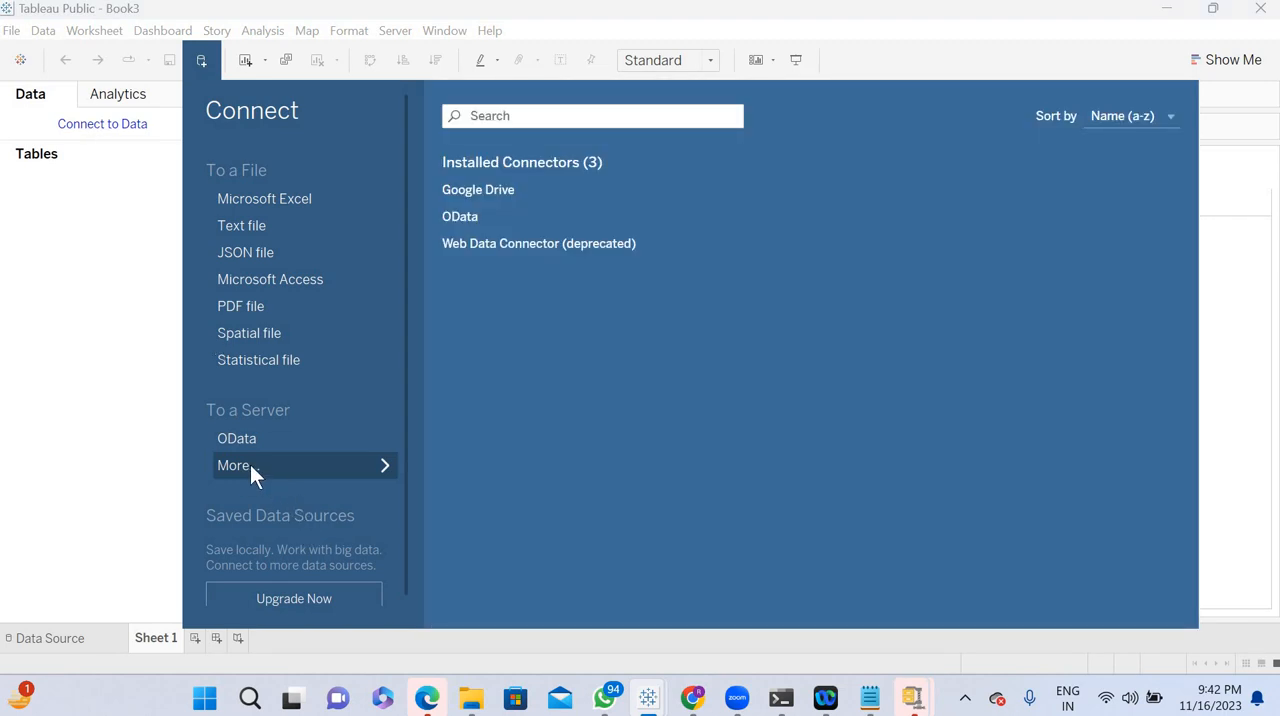
left_click(240, 204)
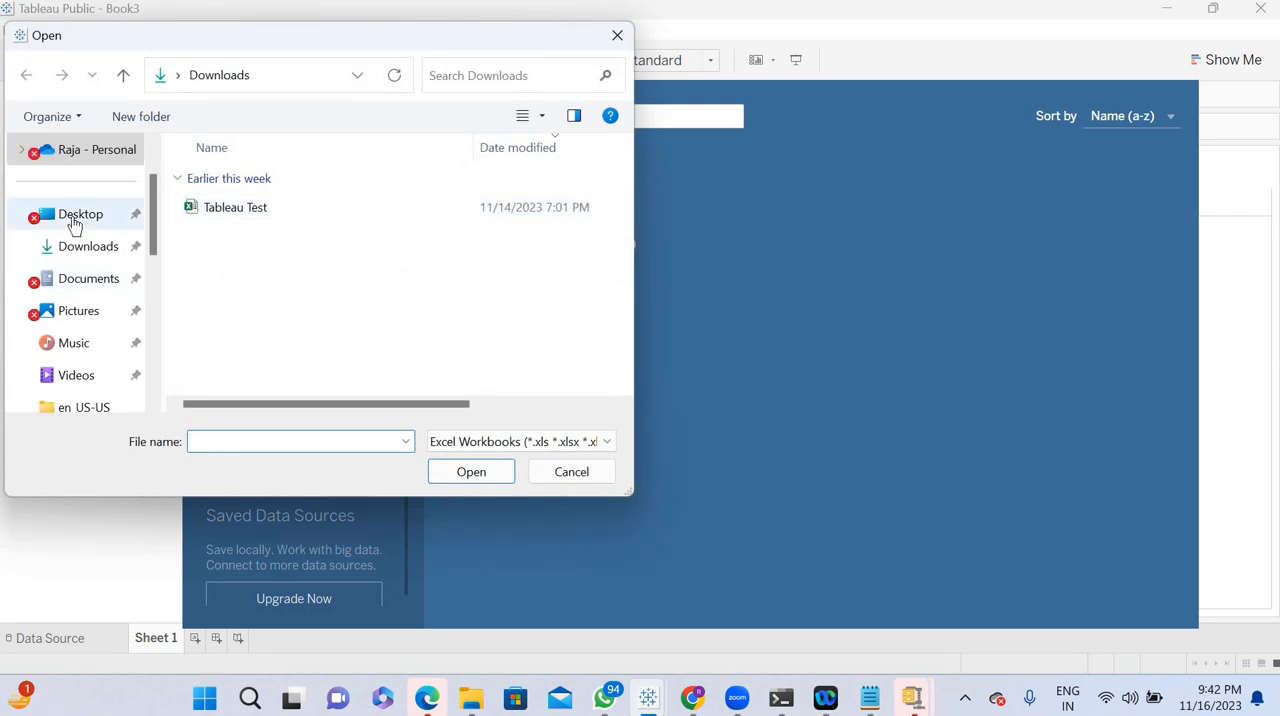
left_click(75, 222)
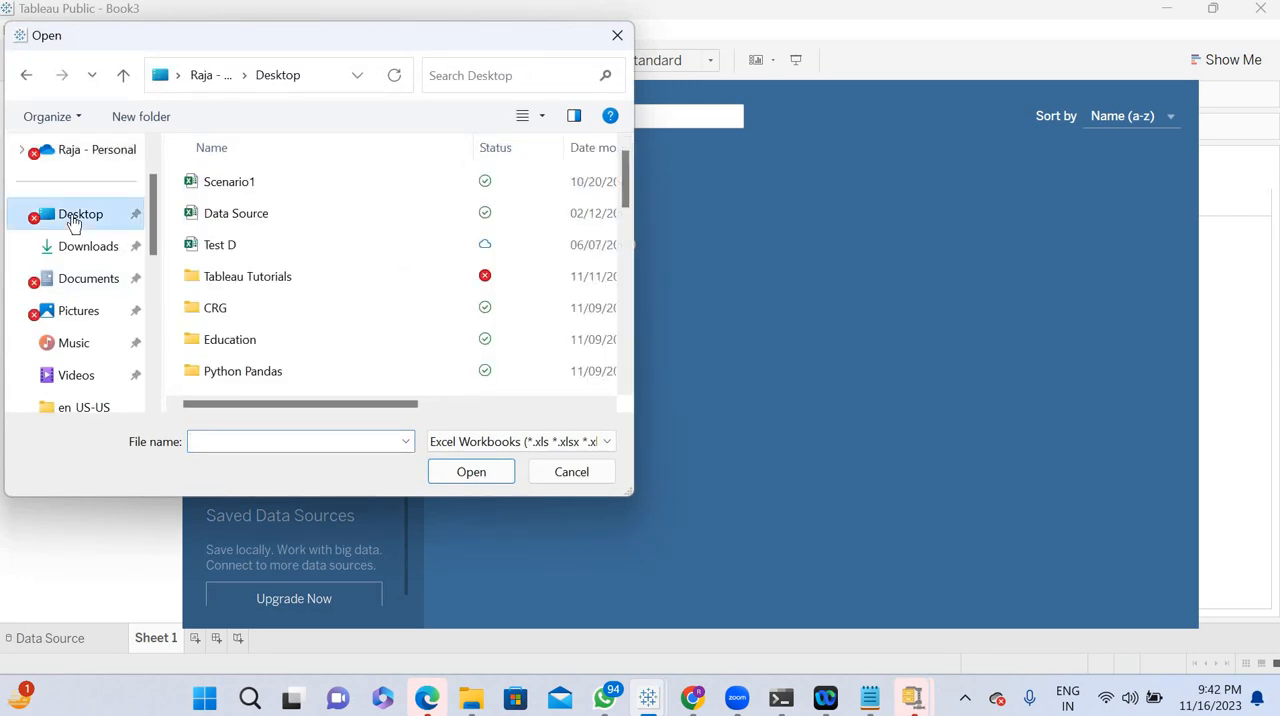
left_click(86, 285)
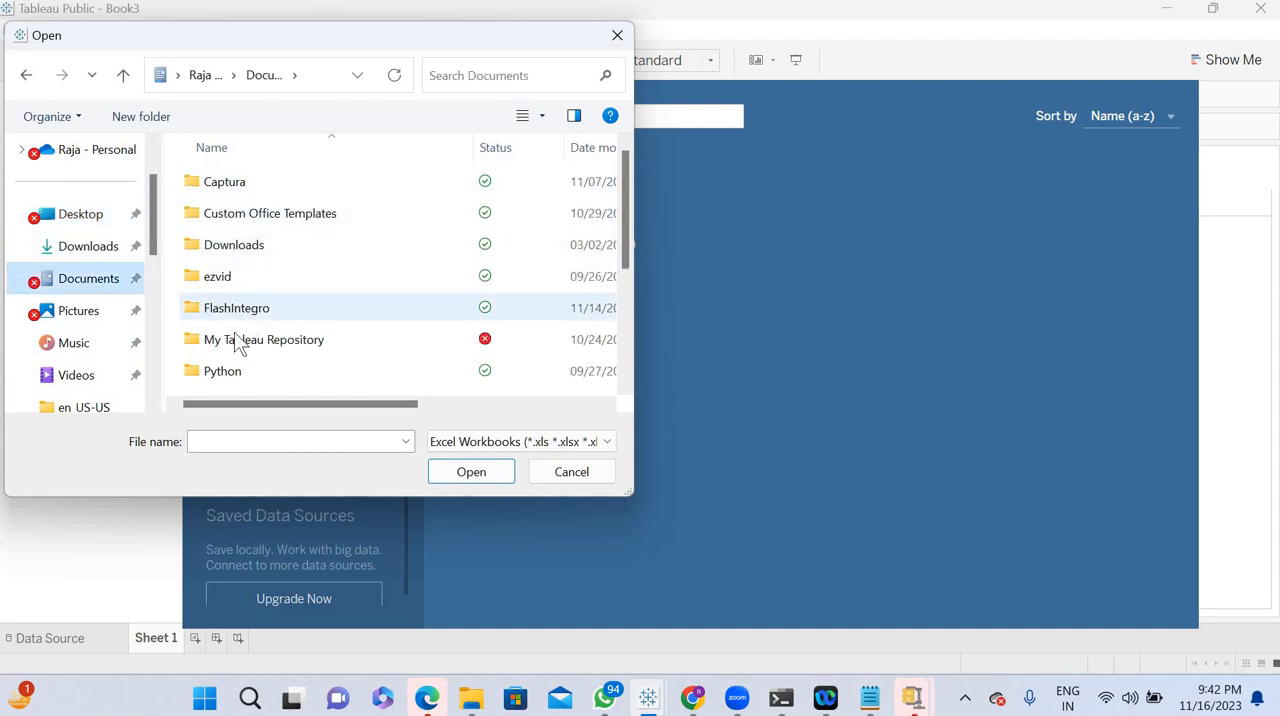
double_click(225, 347)
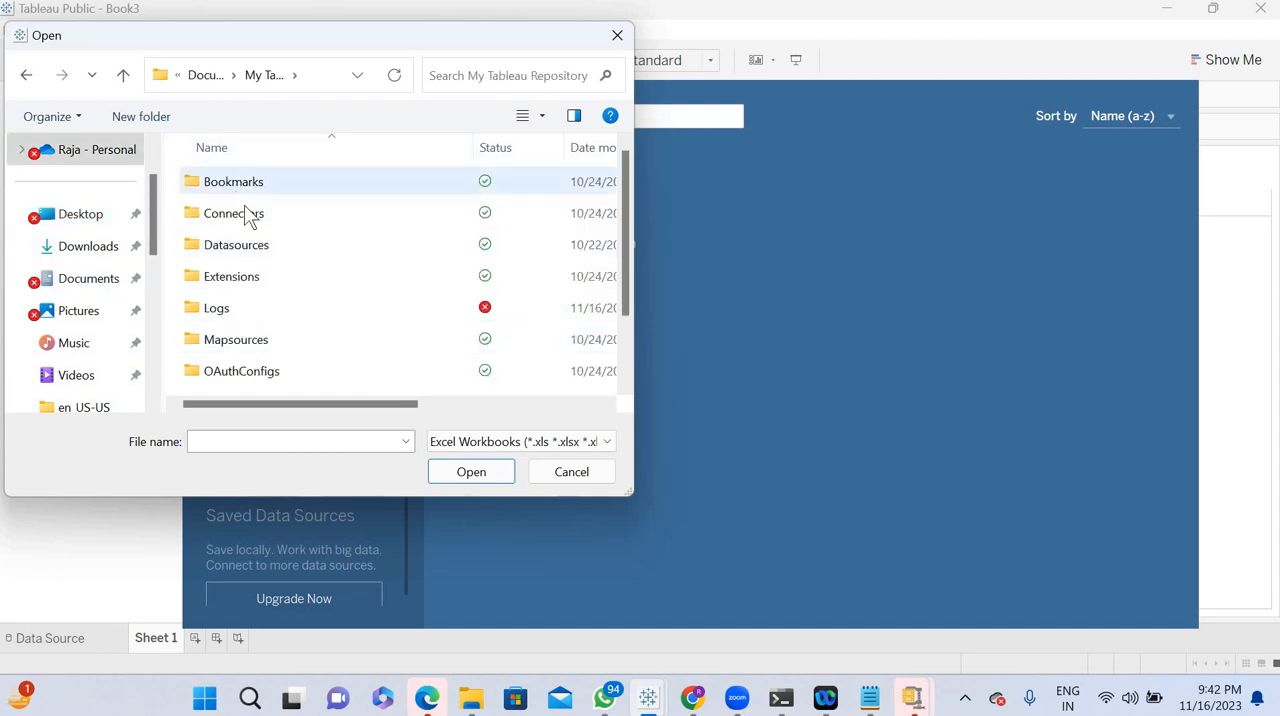
double_click(242, 244)
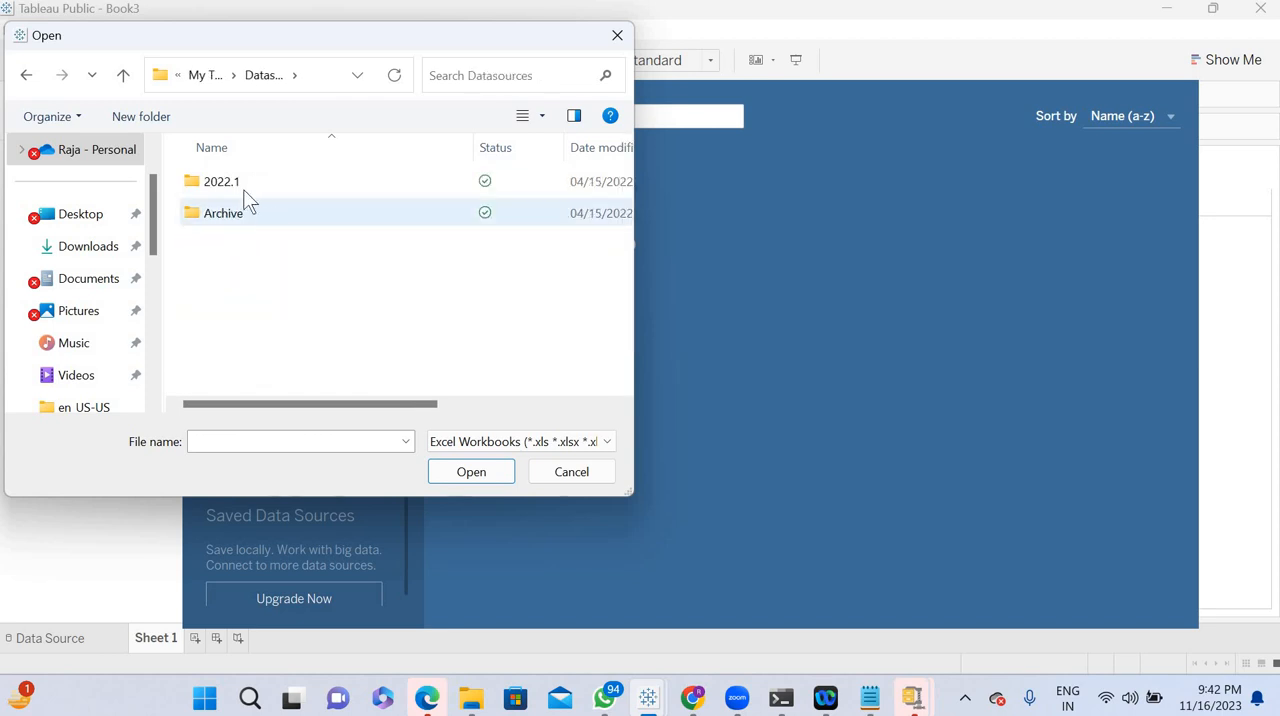
double_click(232, 179)
double_click(246, 183)
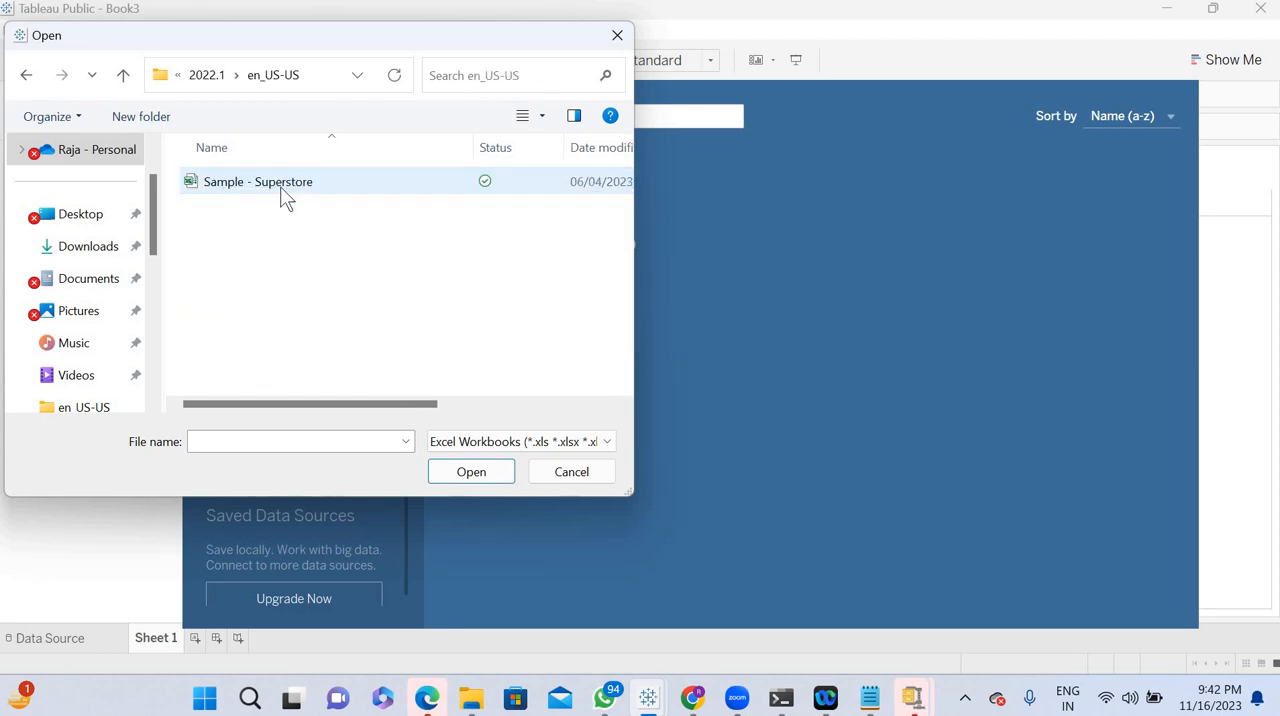
left_click(287, 181)
left_click(471, 471)
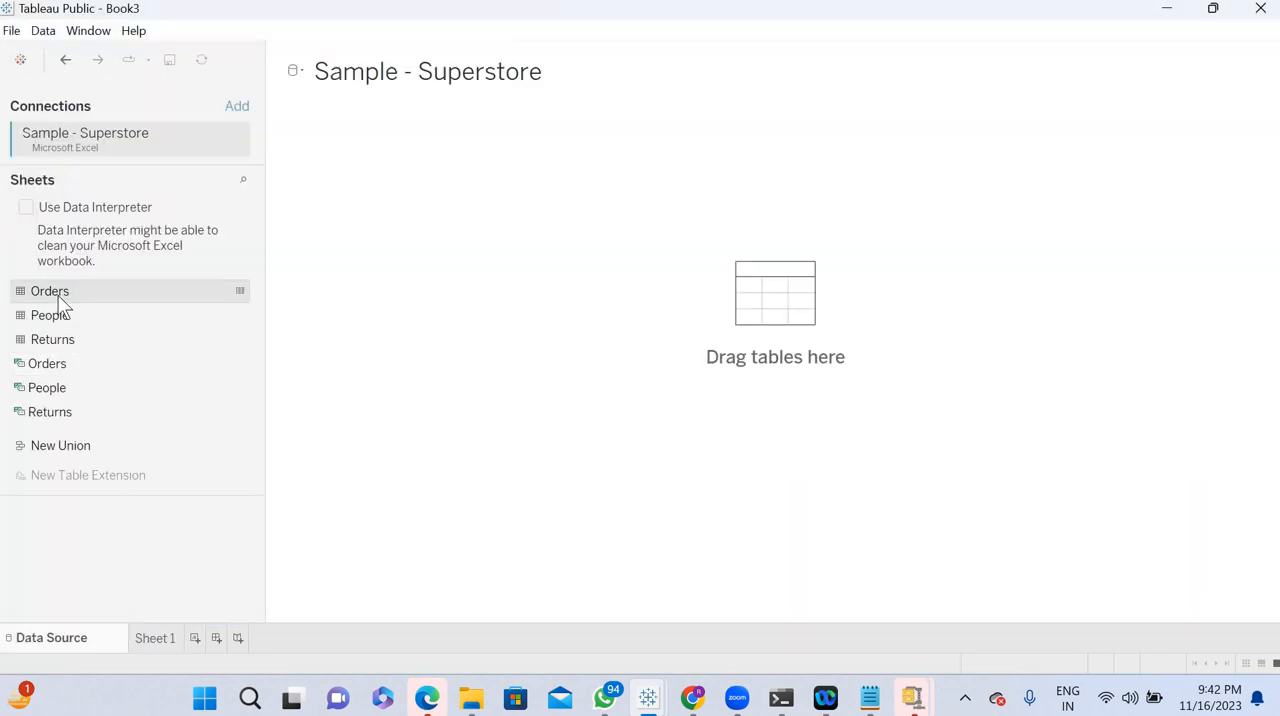
double_click(58, 295)
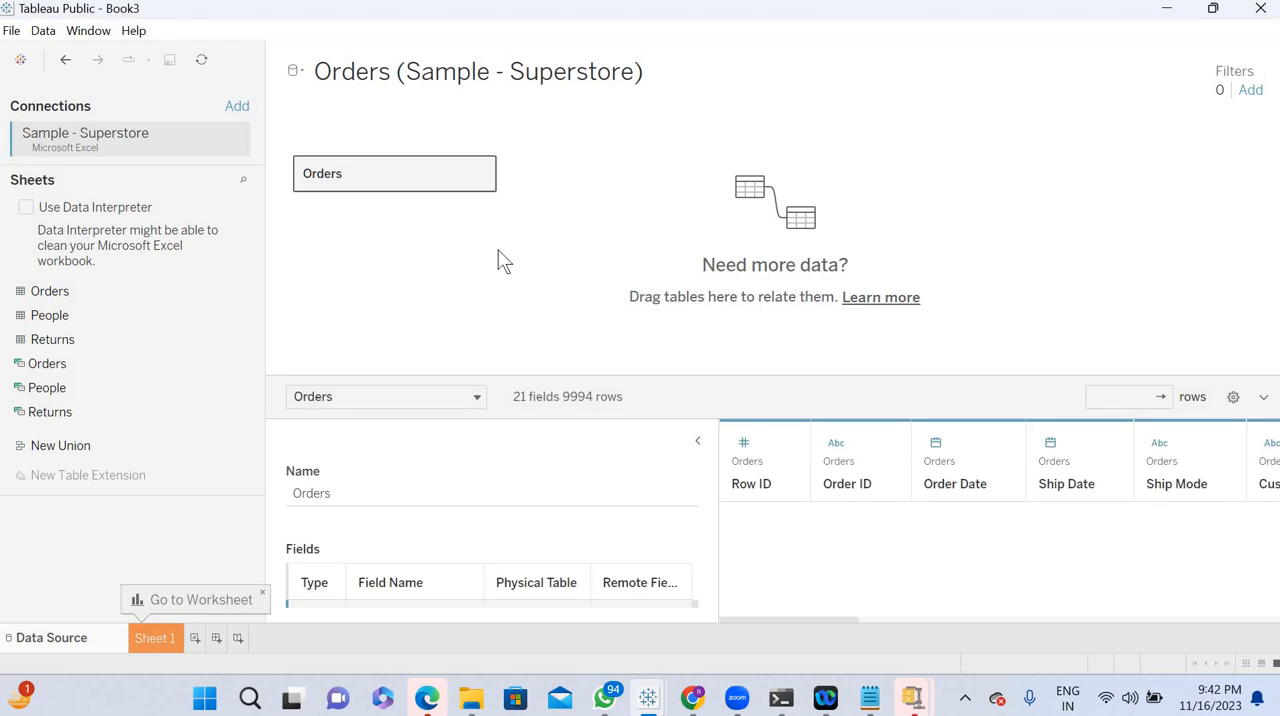
- On Sheet 1, find the Order Date field and place it on Rows by year
left_click(153, 638)
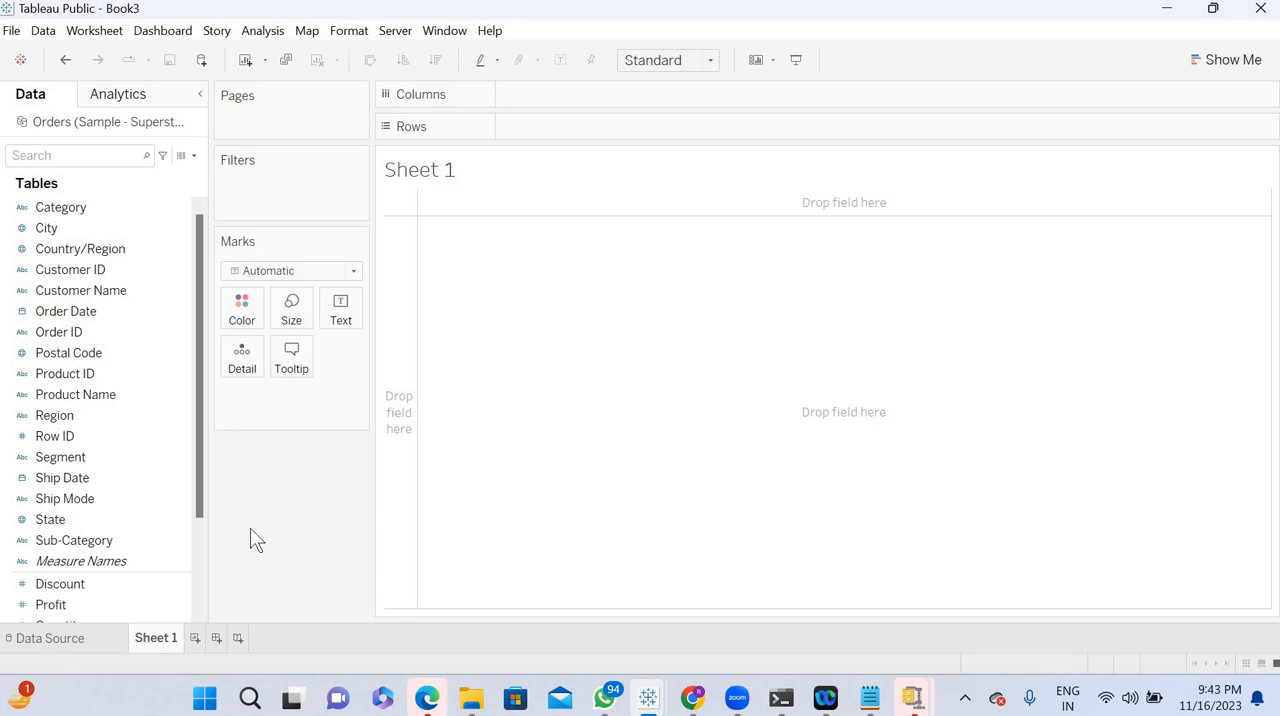
left_click(102, 157)
left_click(102, 158)
type("orde")
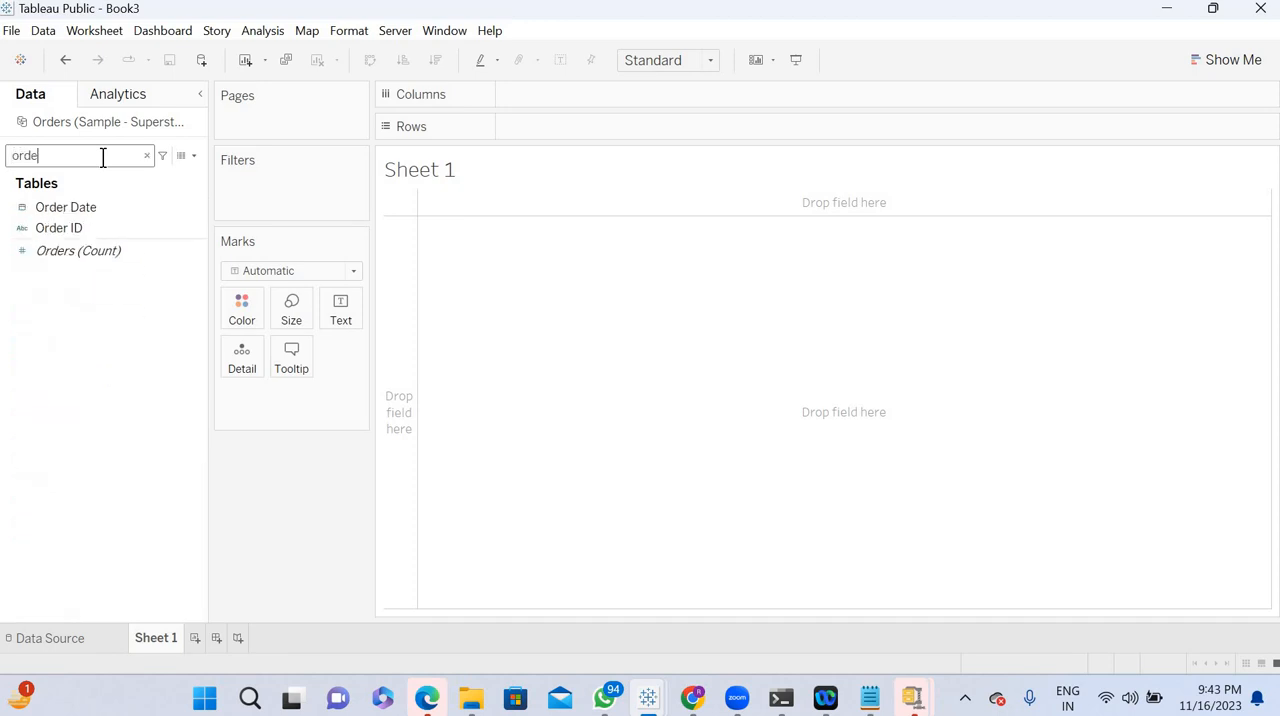
left_click(81, 208)
left_click_drag(79, 203, 613, 135)
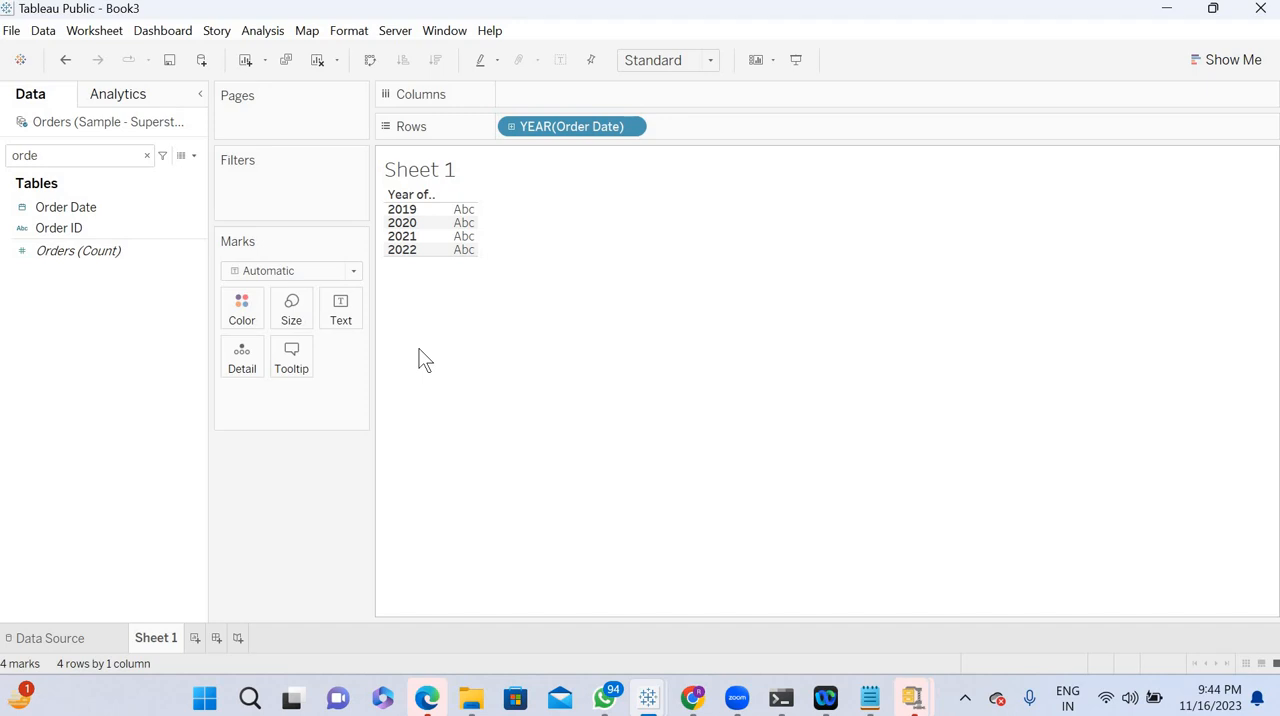
- Find the Sales field and add it as the text mark so sales are shown for each year
left_click(147, 156)
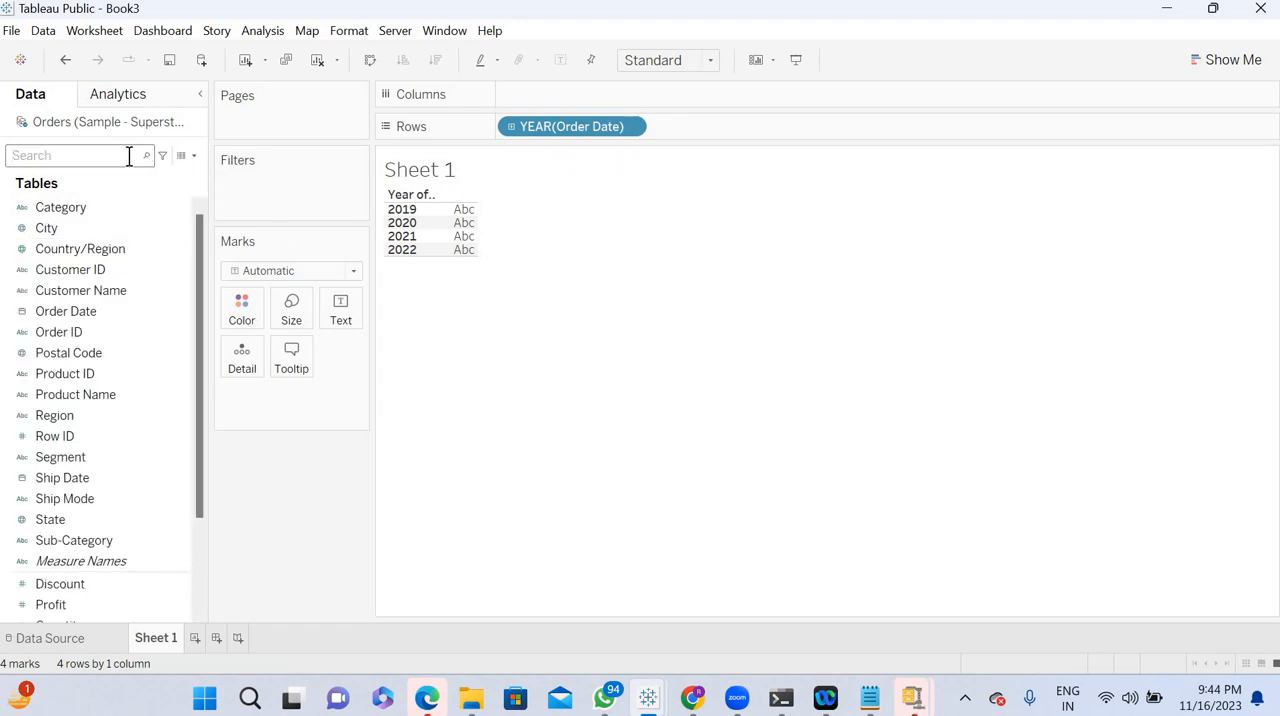
type("sal")
left_click_drag(48, 217, 340, 316)
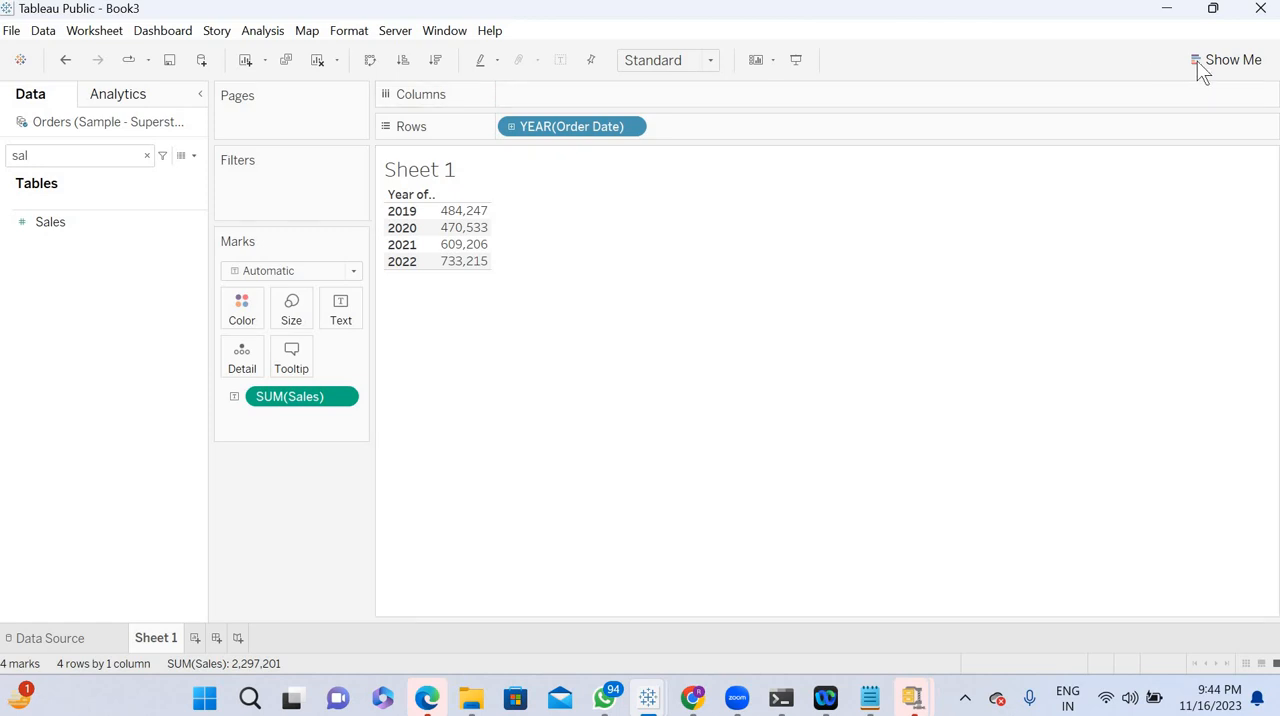
- Start a calculated field with the formula LOOKUP(SUM([Sales]),-1)
left_click(81, 157)
left_click(193, 156)
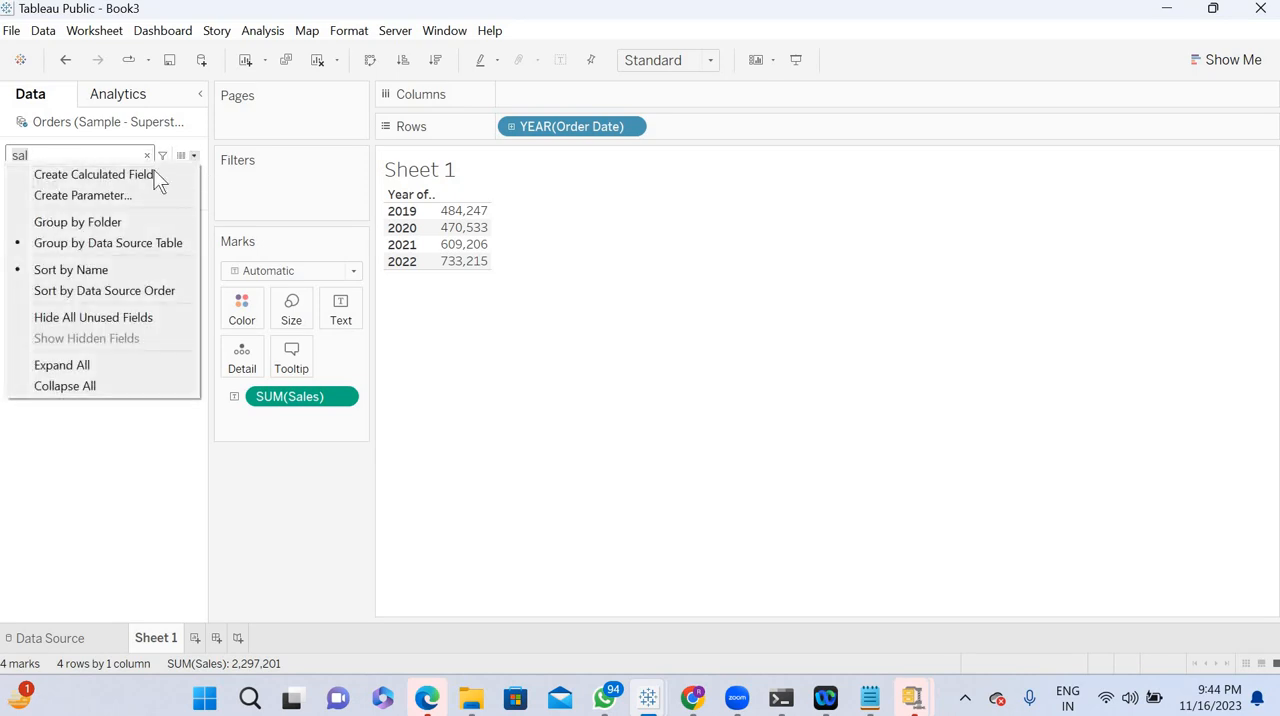
left_click(145, 174)
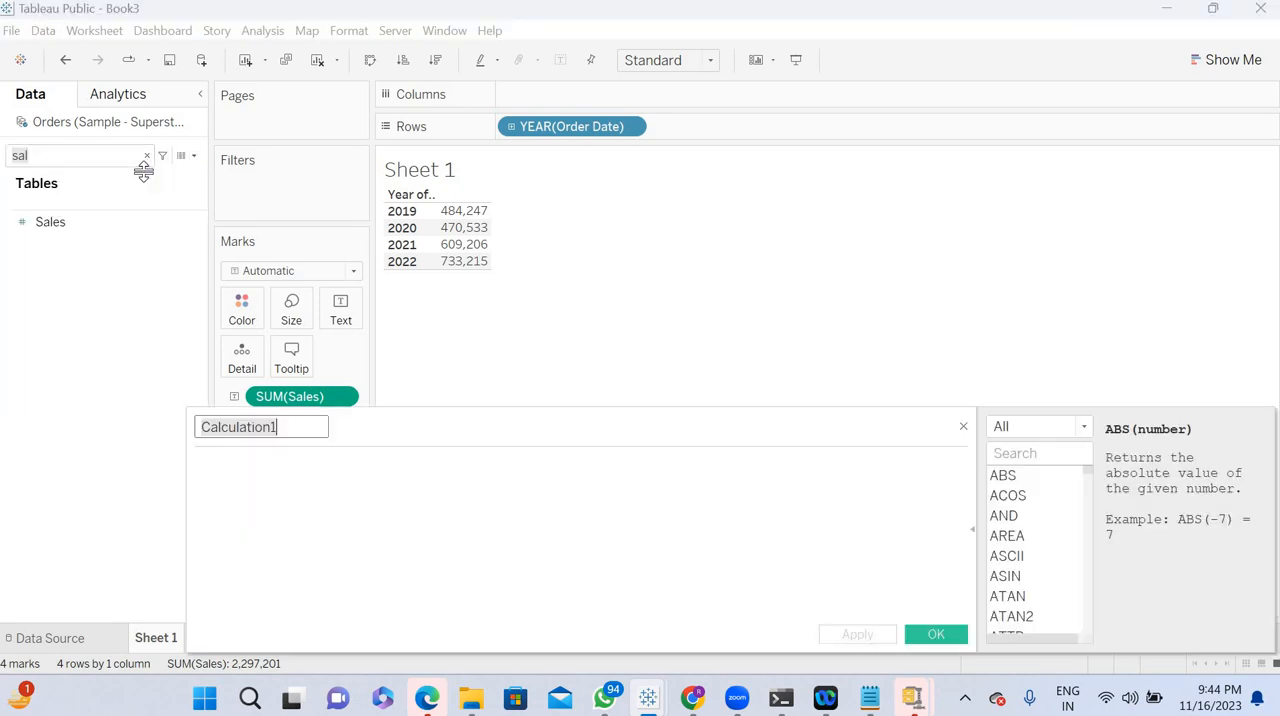
left_click(284, 471)
type("look")
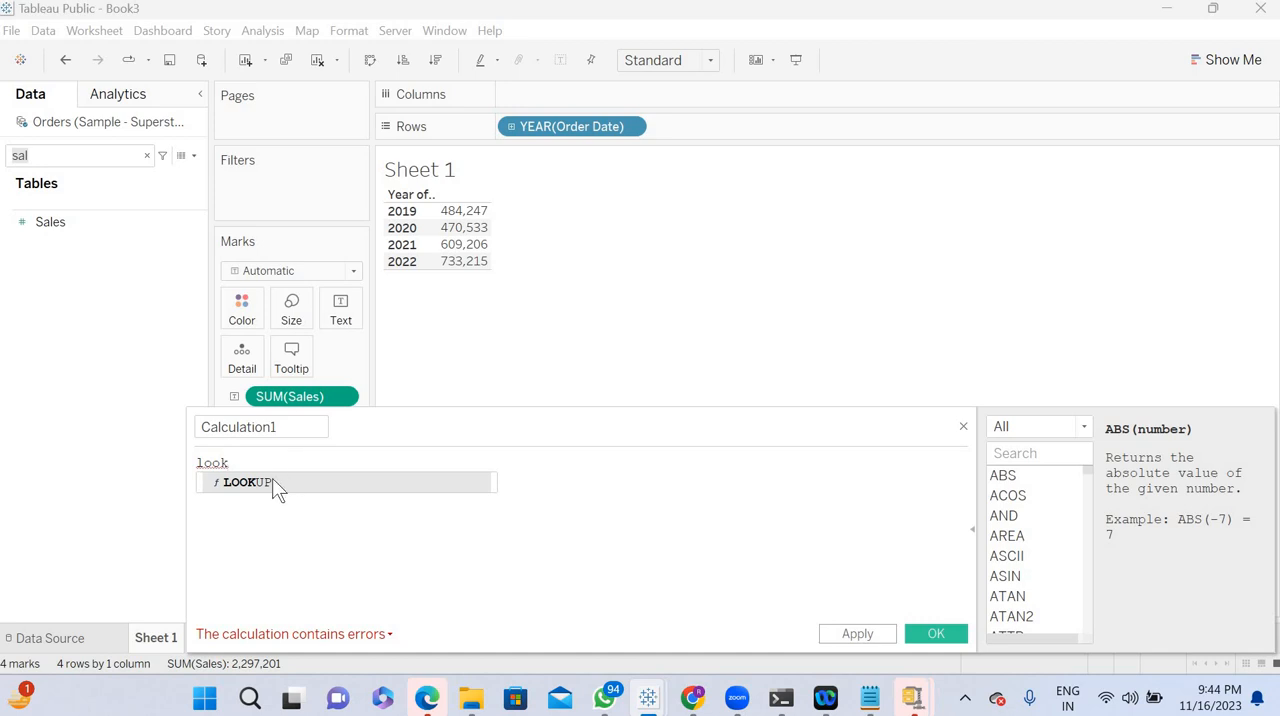
double_click(272, 480)
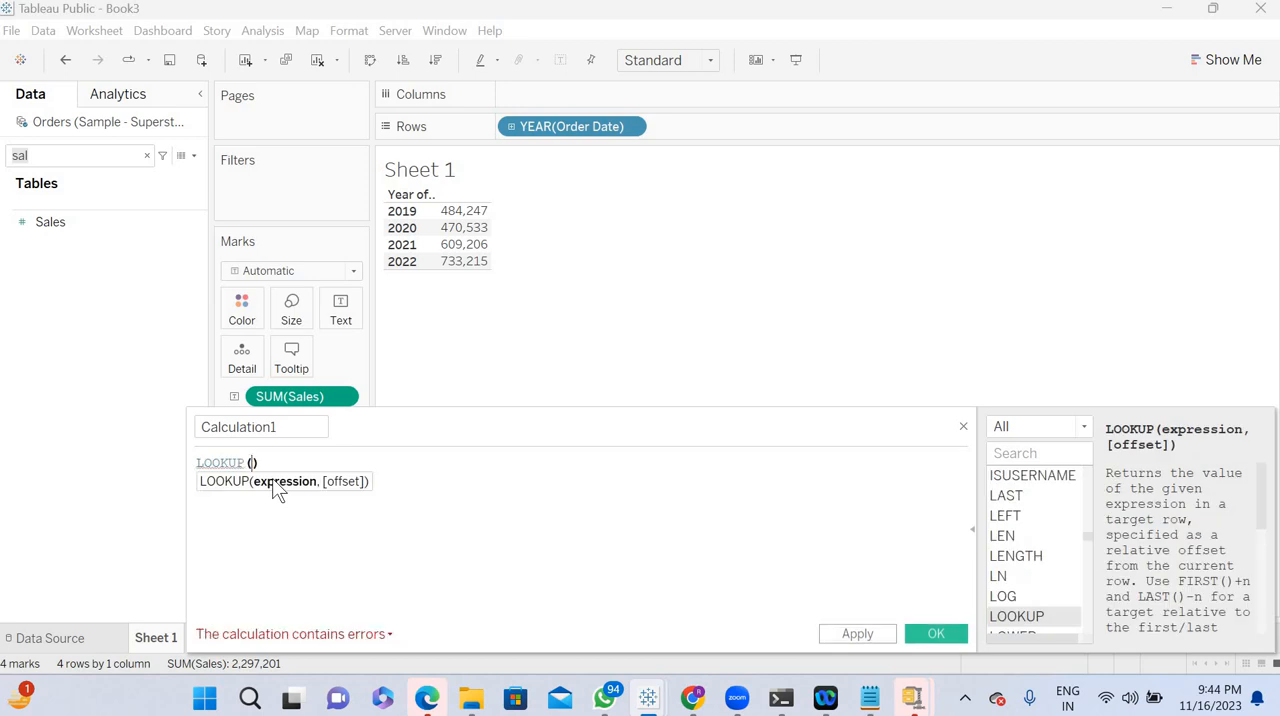
type("sum")
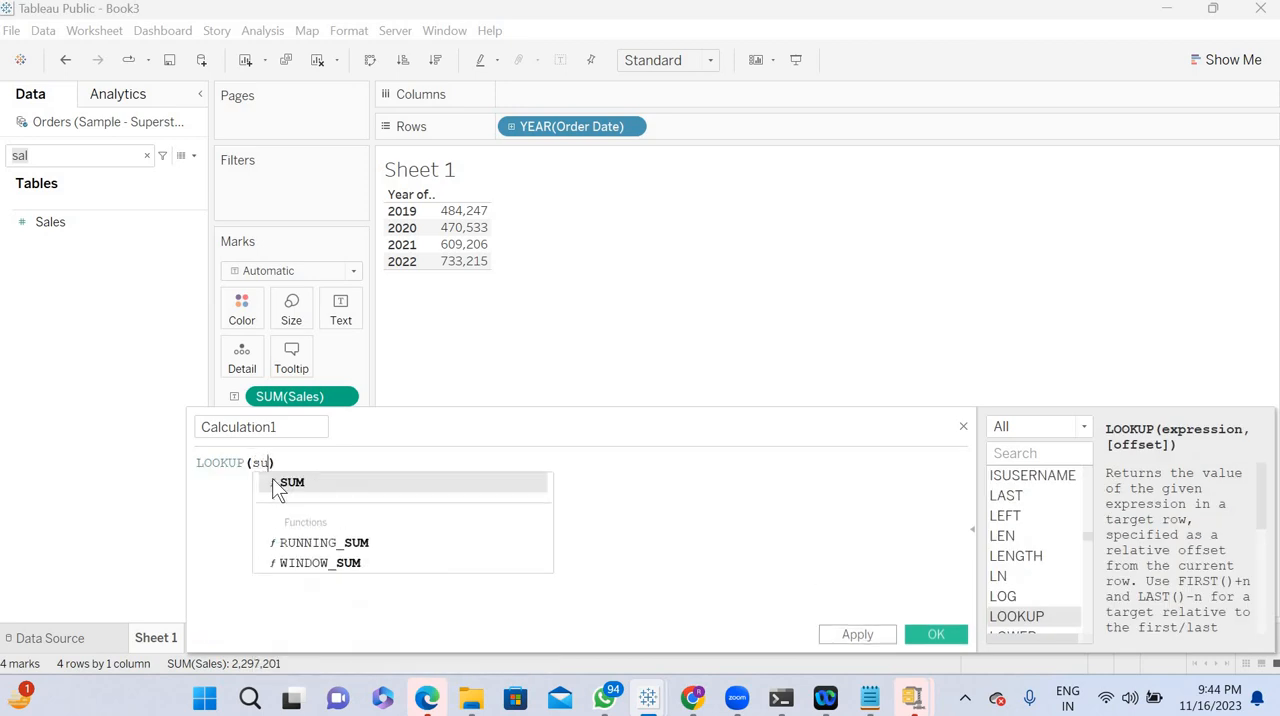
double_click(272, 480)
type("s")
key("Return")
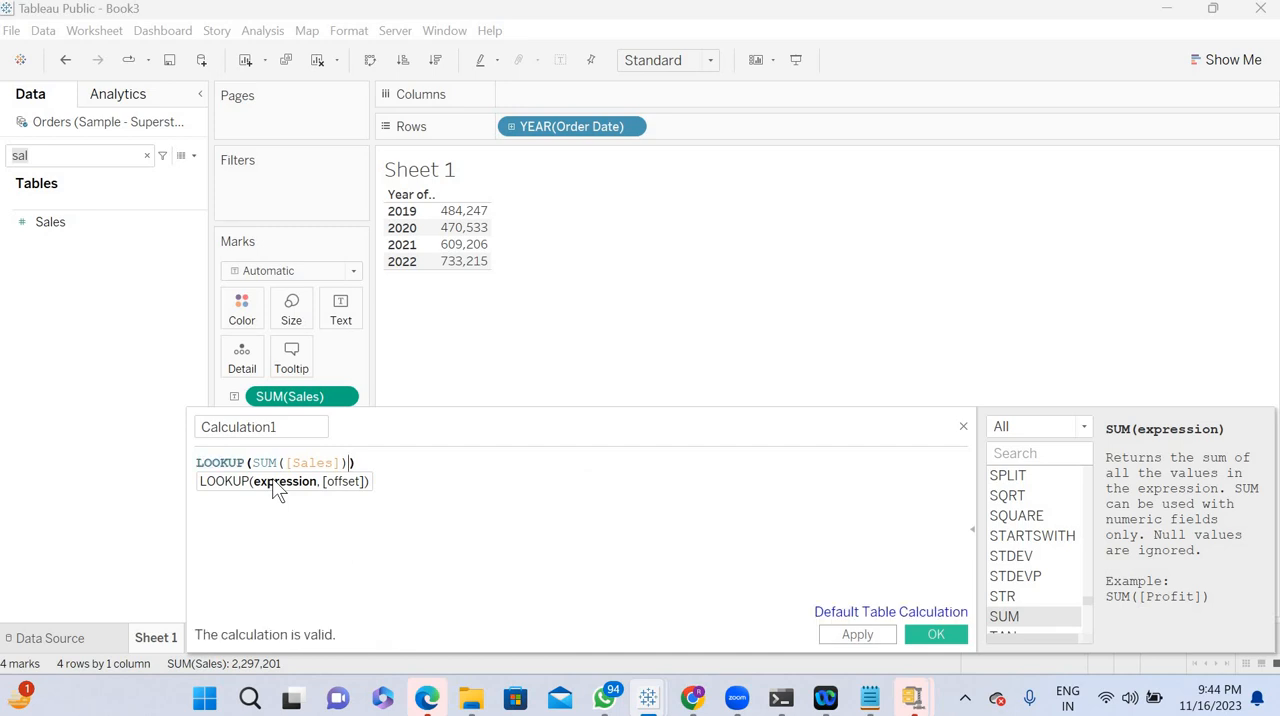
type(",")
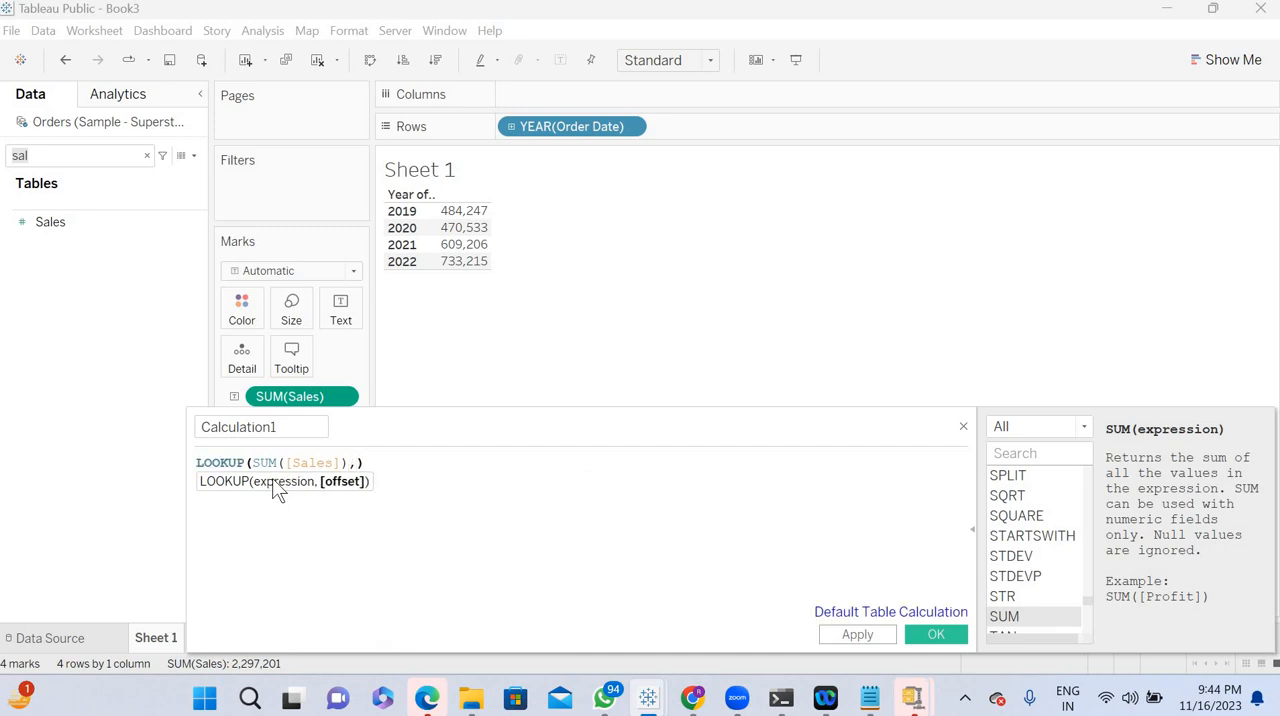
type("-1")
- Read the LOOKUP function's description and example in the calculation editor's function reference
left_click(298, 425)
left_click(222, 464)
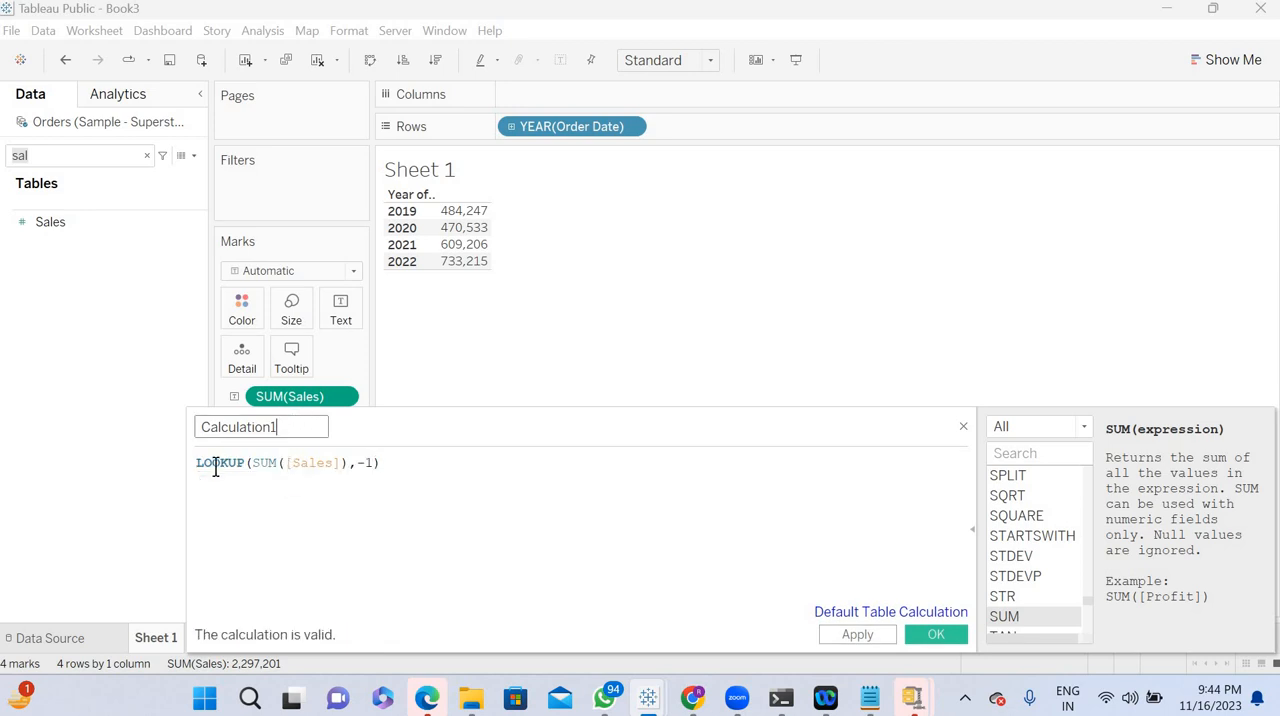
left_click_drag(406, 391, 391, 357)
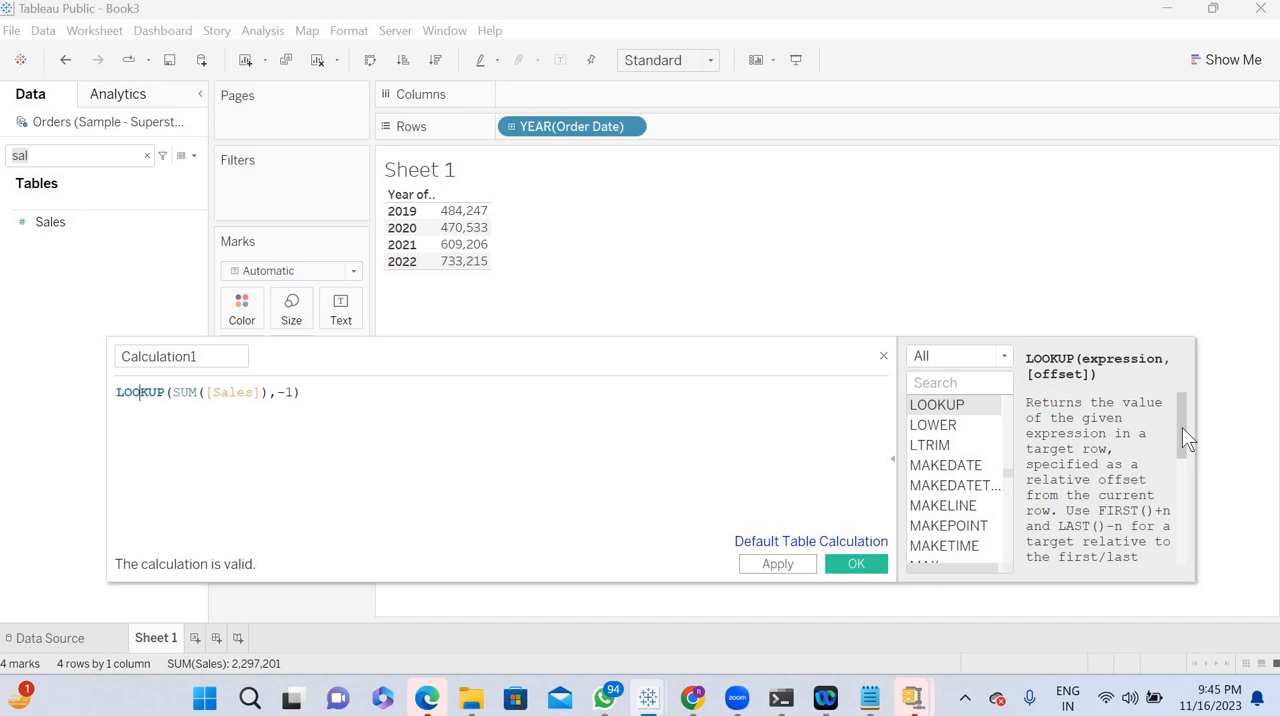
mouse_move(1182, 427)
left_mouse_down()
mouse_move(1181, 441)
mouse_move(1183, 425)
left_mouse_up()
left_click_drag(1183, 429, 1183, 441)
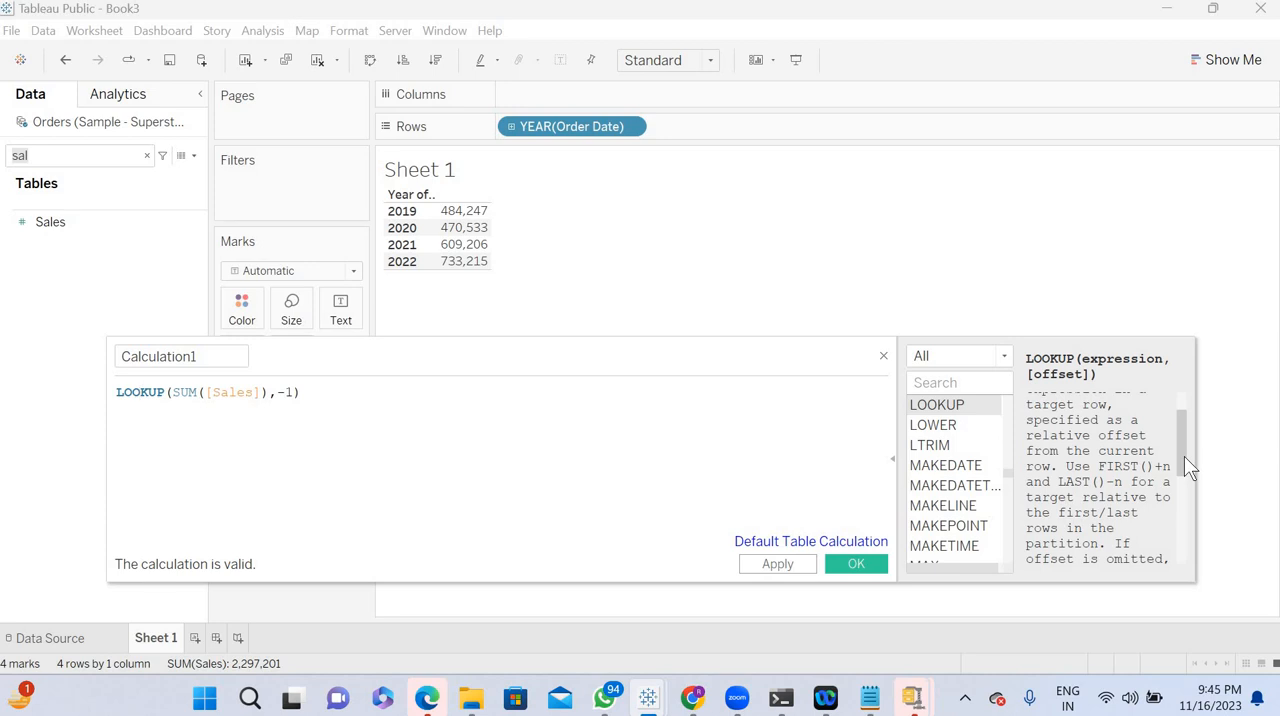
left_click_drag(1184, 456, 1187, 548)
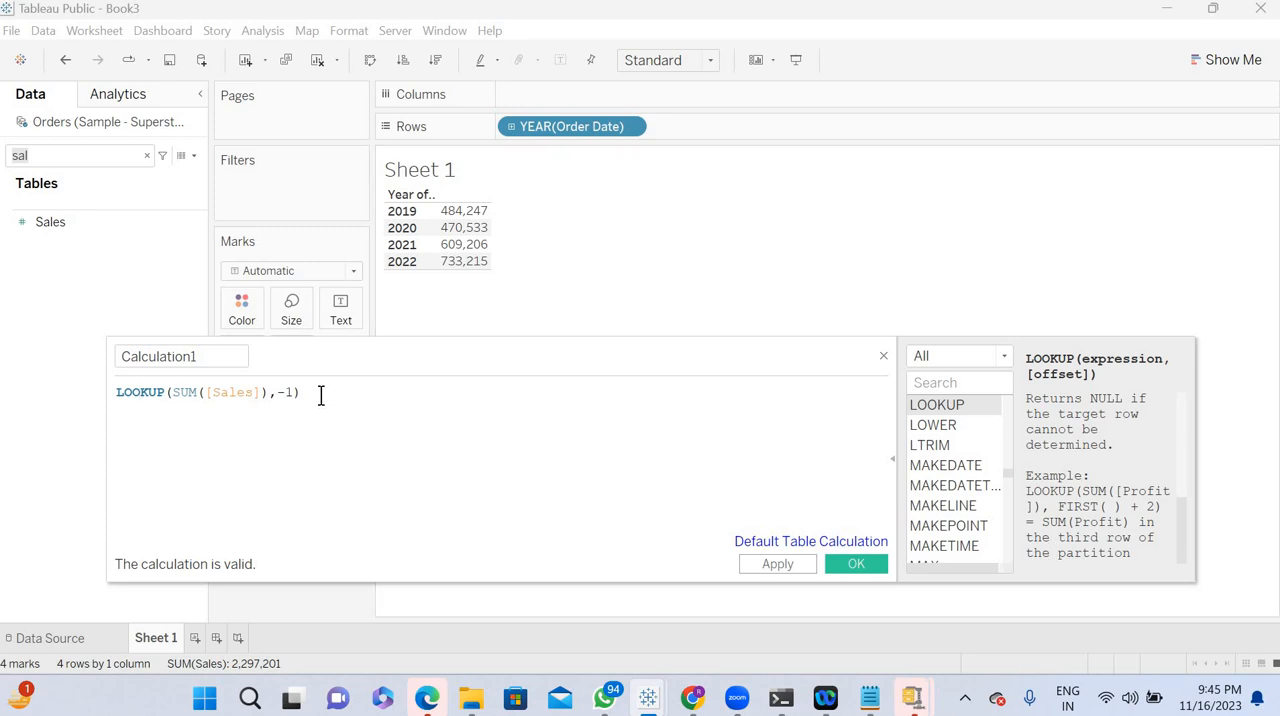
- Name the calculated field Previous Sales and insert an empty line above its LOOKUP formula
left_click(246, 358)
left_click_drag(246, 358, 79, 368)
type("Prevo")
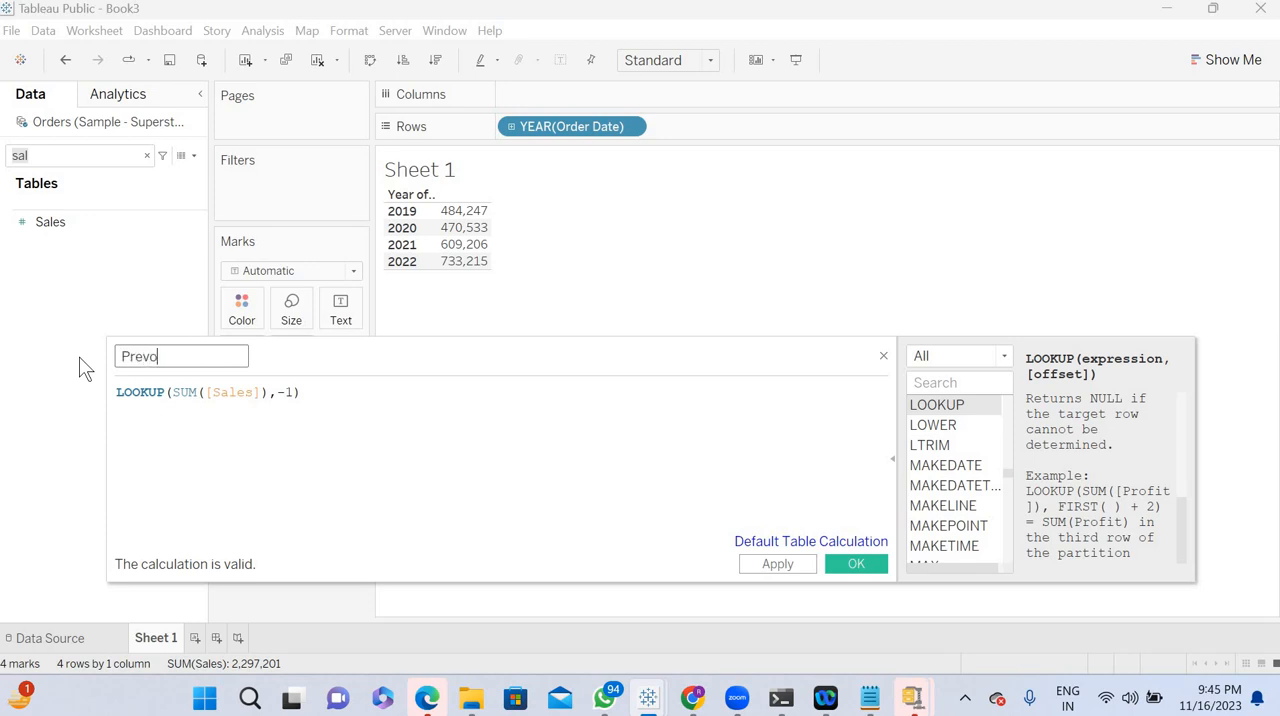
key("BackSpace")
type("ious Sales")
left_click(116, 393)
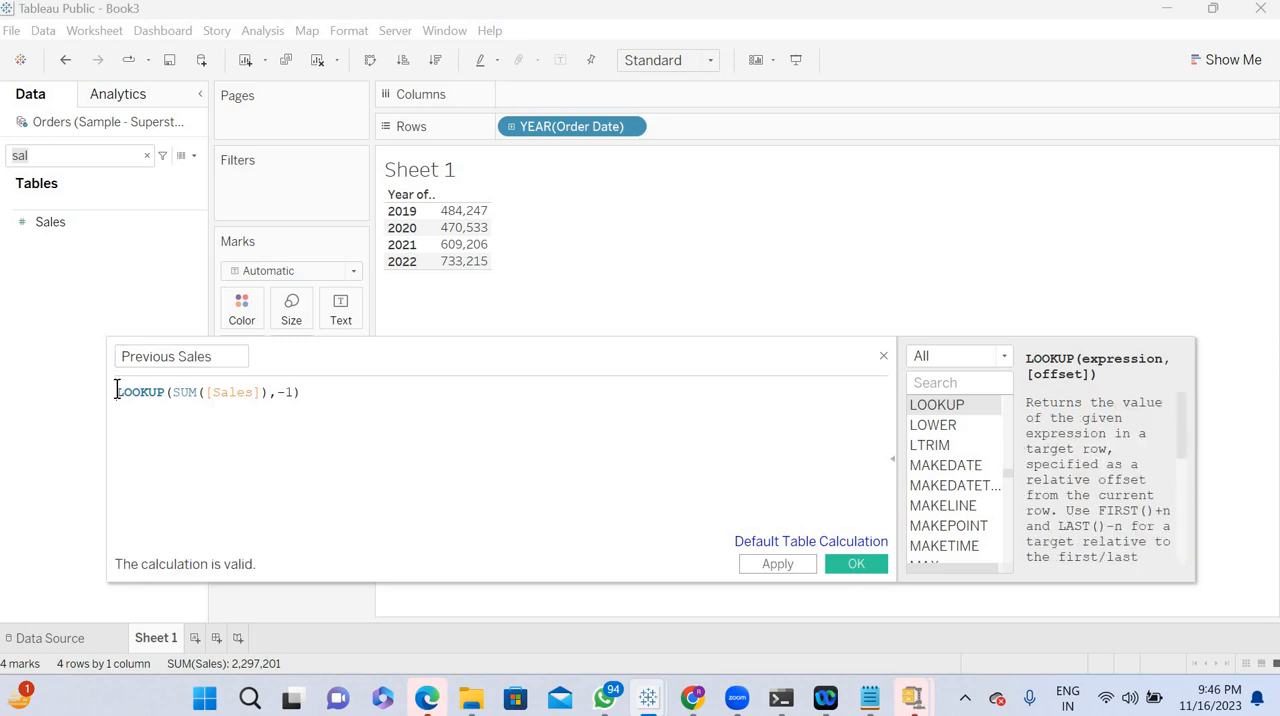
key("Return")
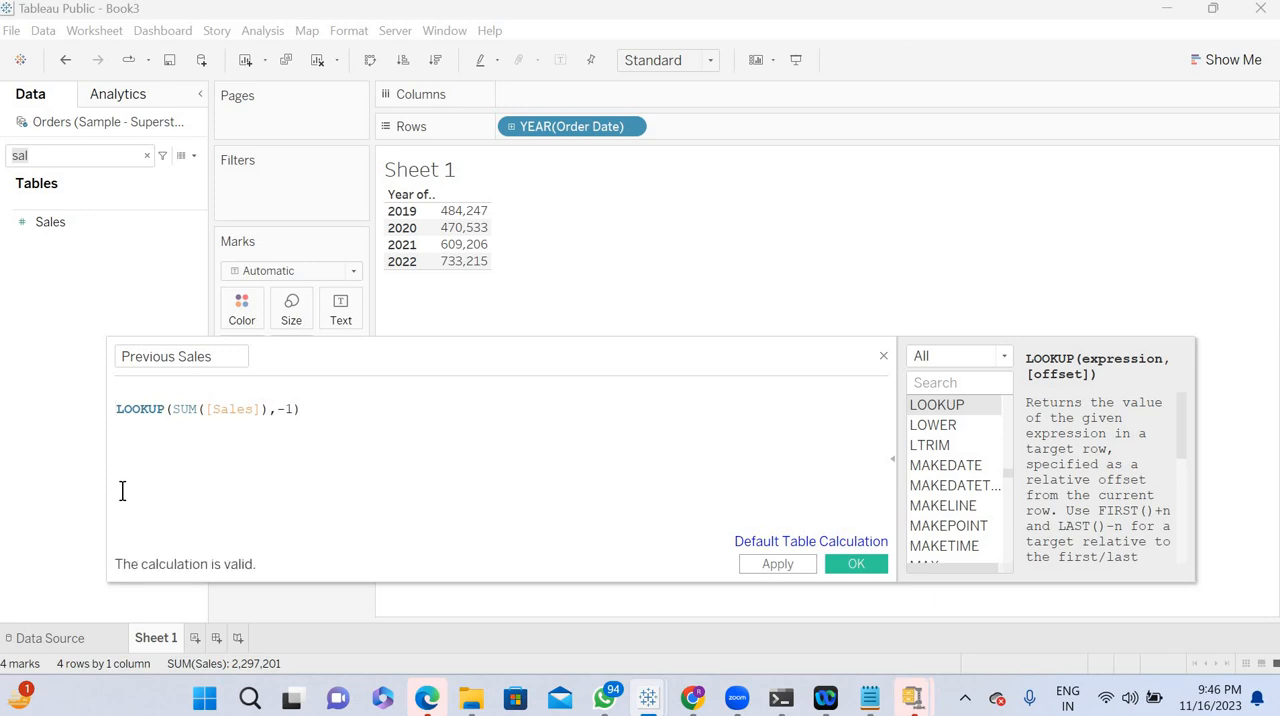
- Write the note Lag() and Lead() on the empty line above the LOOKUP formula, without a leading dash
type("-L")
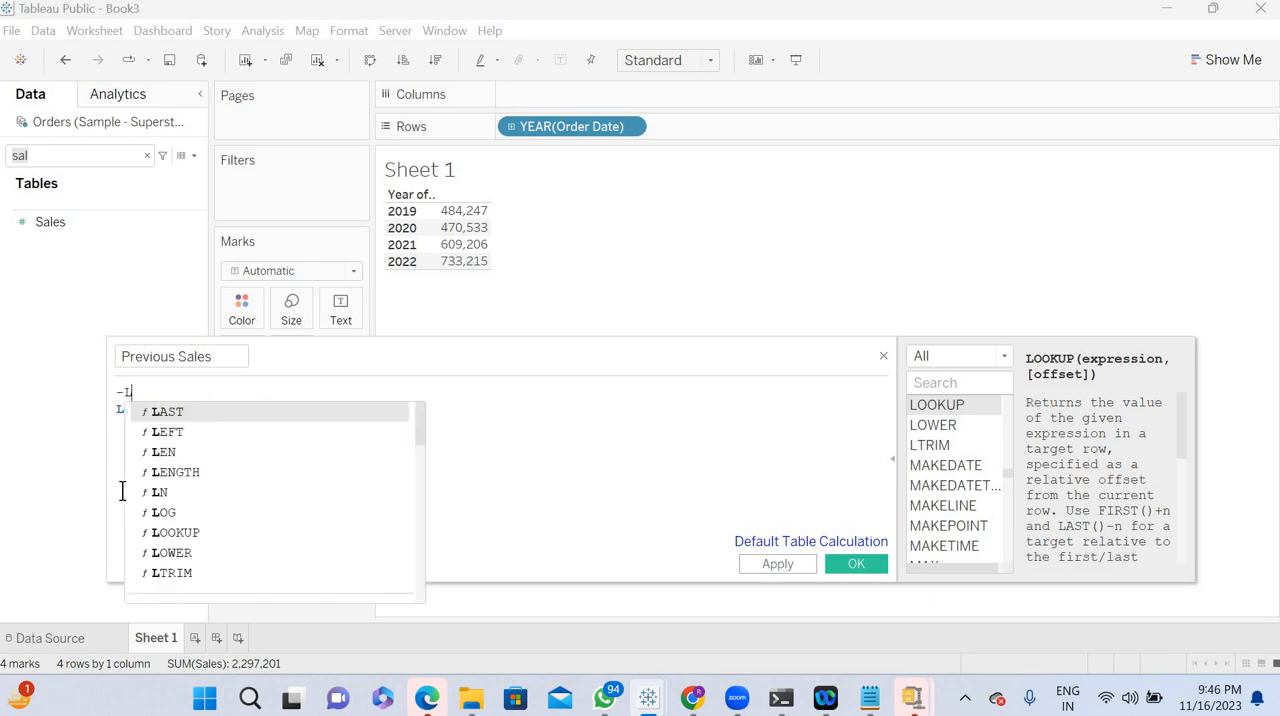
type("ag(0")
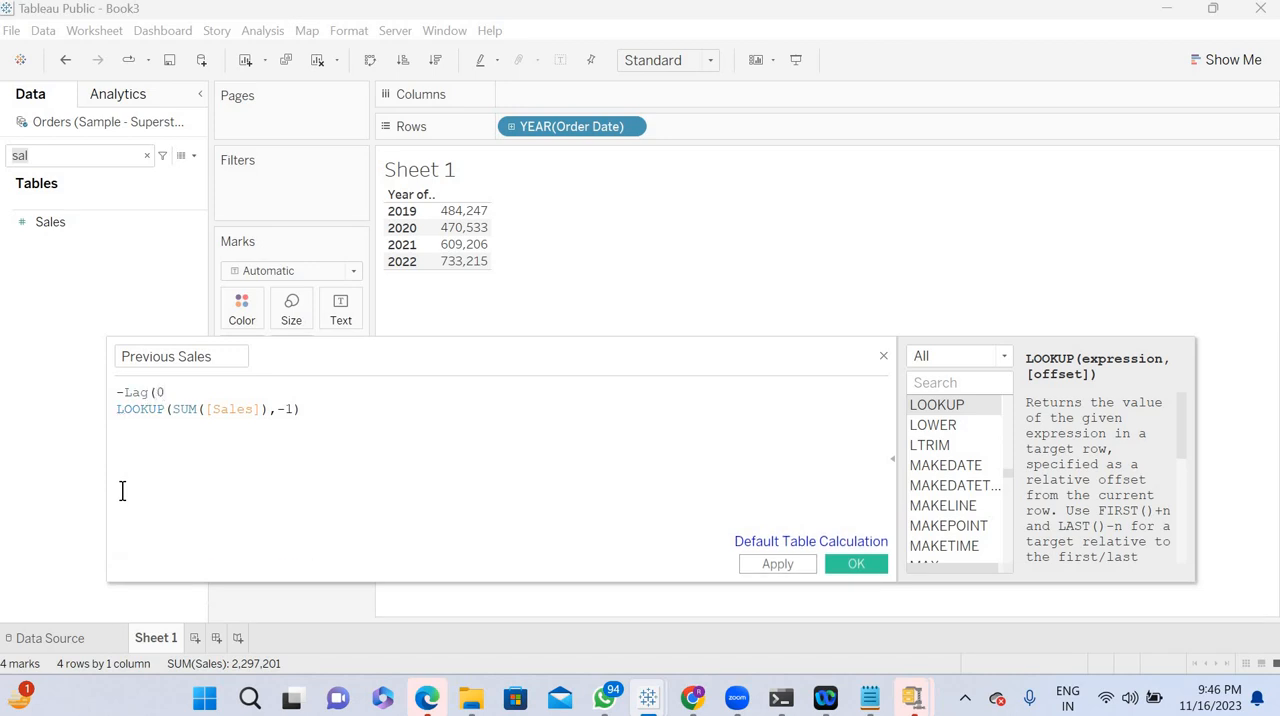
key("BackSpace")
type(") and Lead")
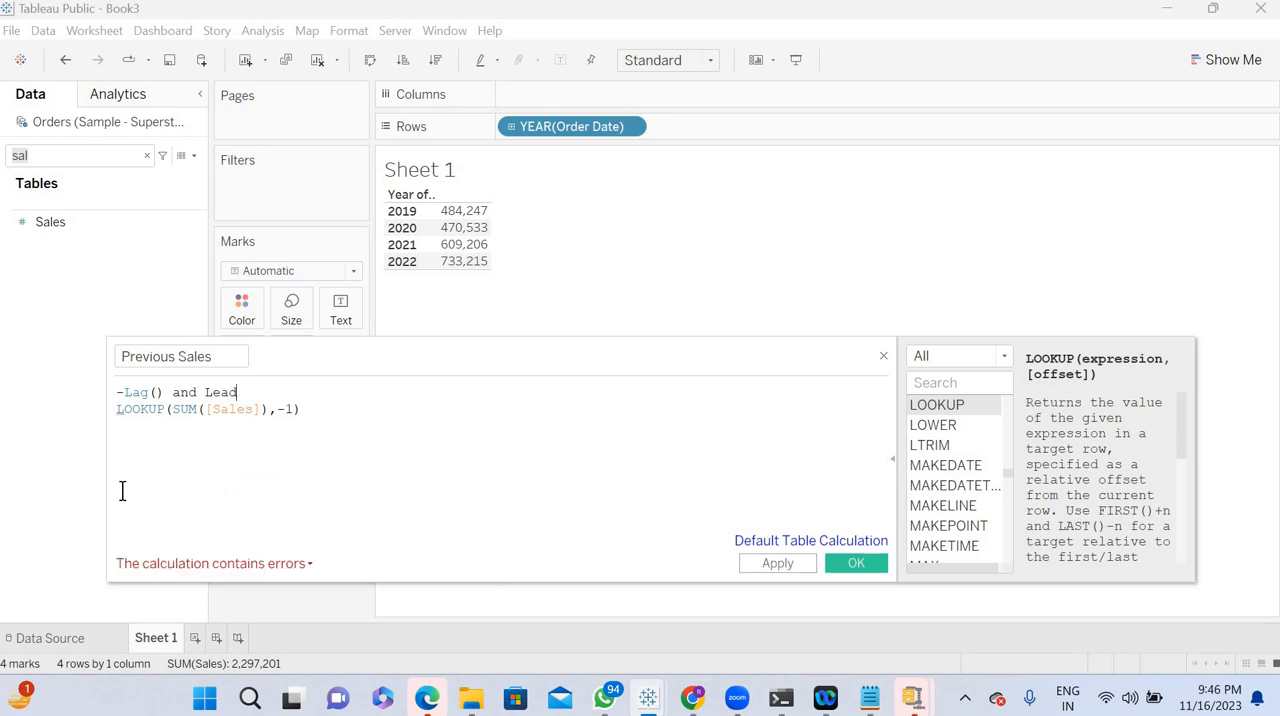
type("()")
key("Left")
key("Left")
key("Left")
key("Left")
key("Left")
key("Left")
key("Left")
key("Left")
key("Left")
key("Left")
key("Left")
key("Left")
key("Left")
key("Left")
key("Left")
key("Left")
type("-")
key("Right")
key("BackSpace")
key("BackSpace")
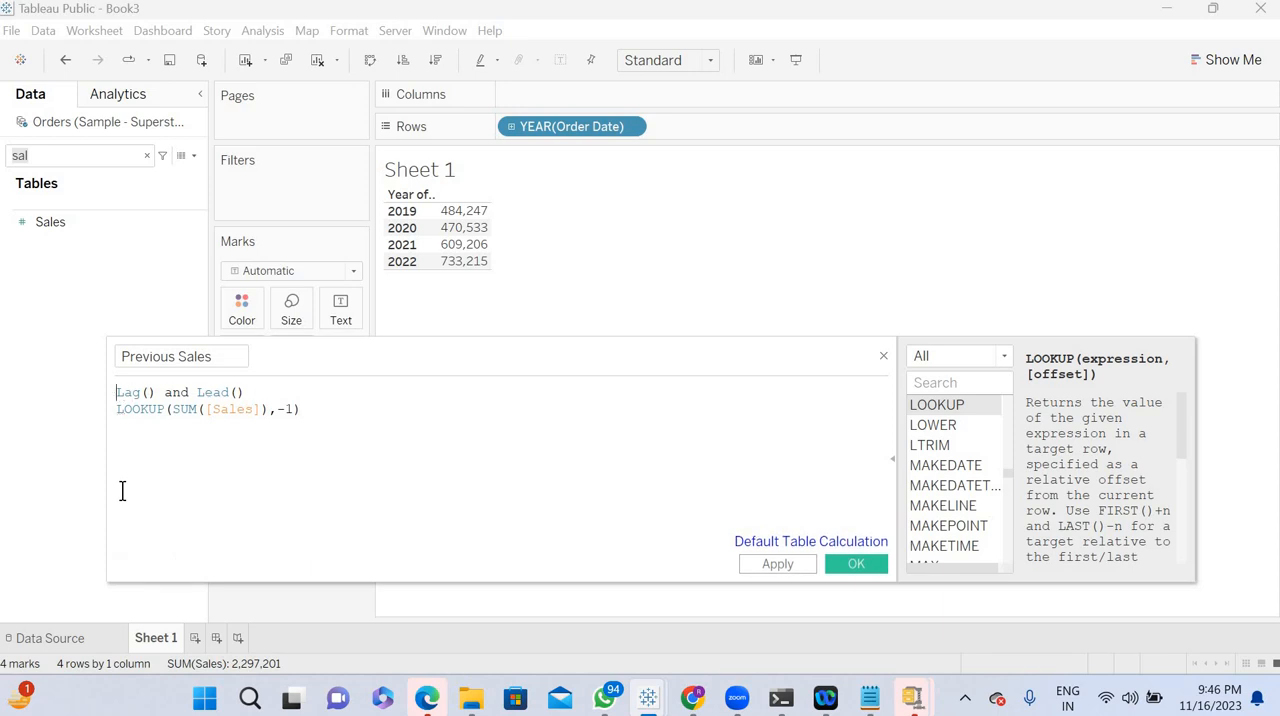
- Turn the Lag() and Lead() line into a // comment and save the Previous Sales calculation
type("//")
key("Right")
key("Right")
key("Right")
key("Right")
key("Right")
key("Right")
key("Right")
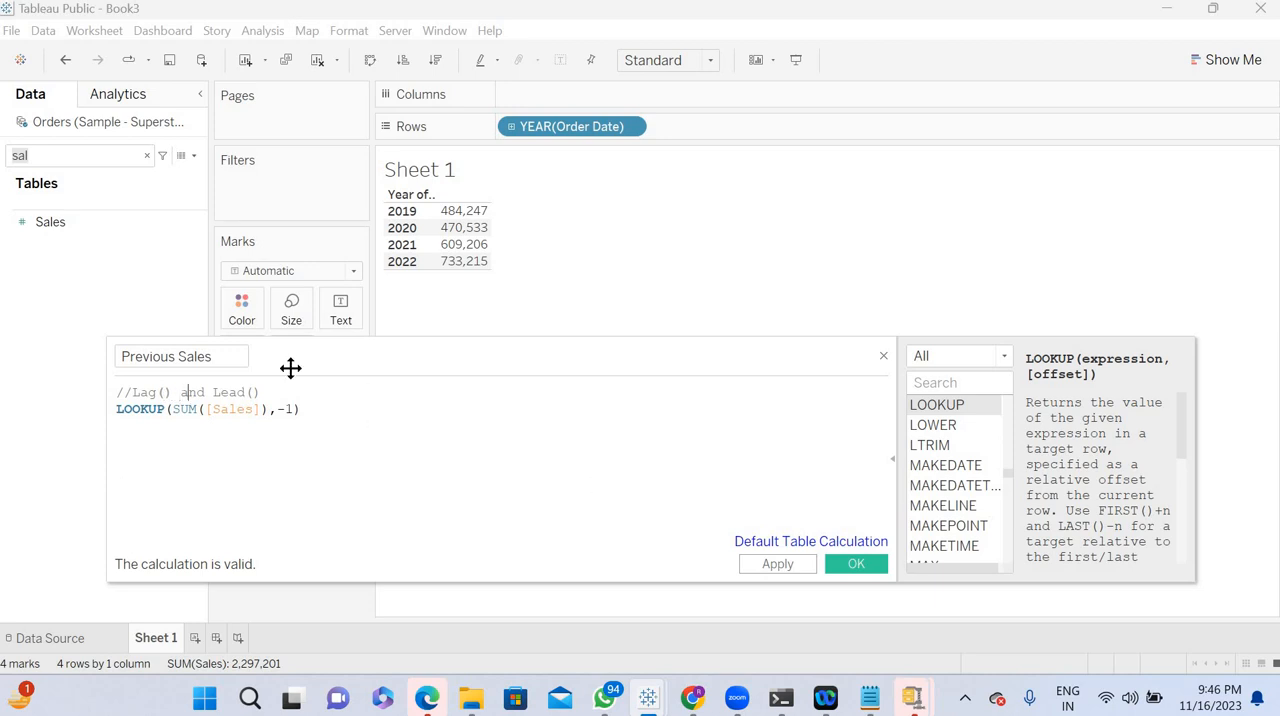
left_click(772, 566)
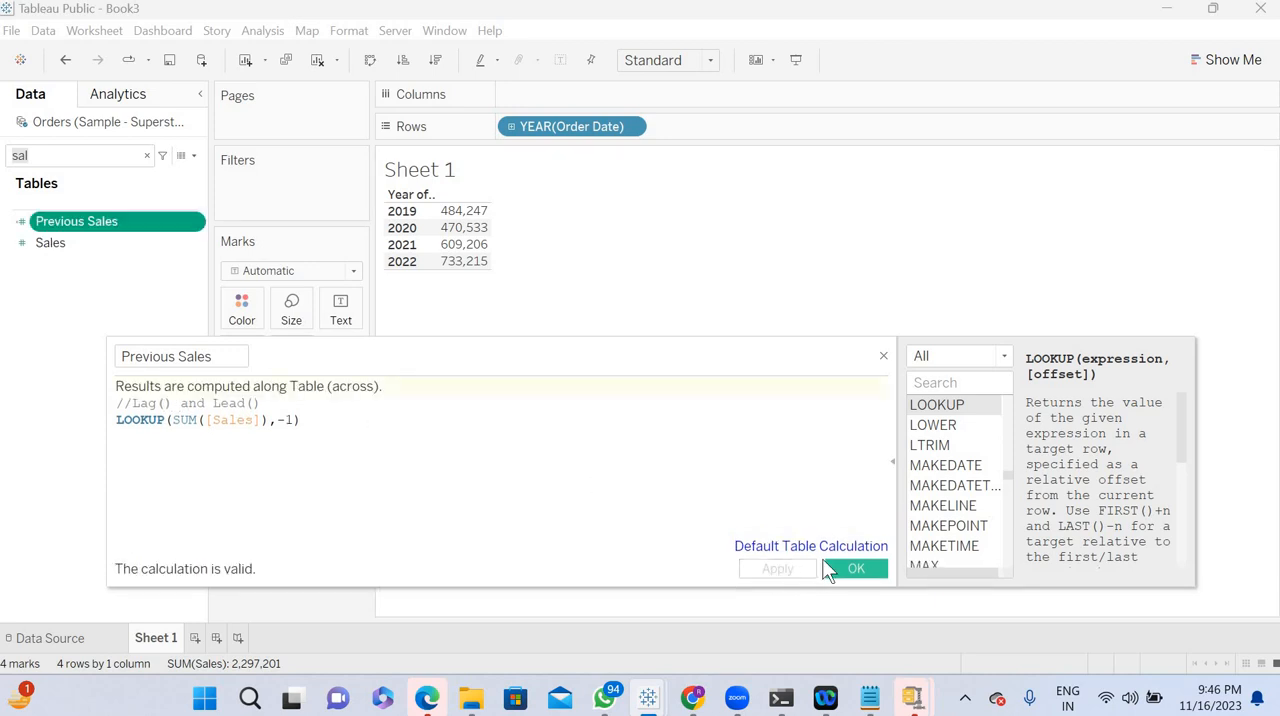
left_click(850, 570)
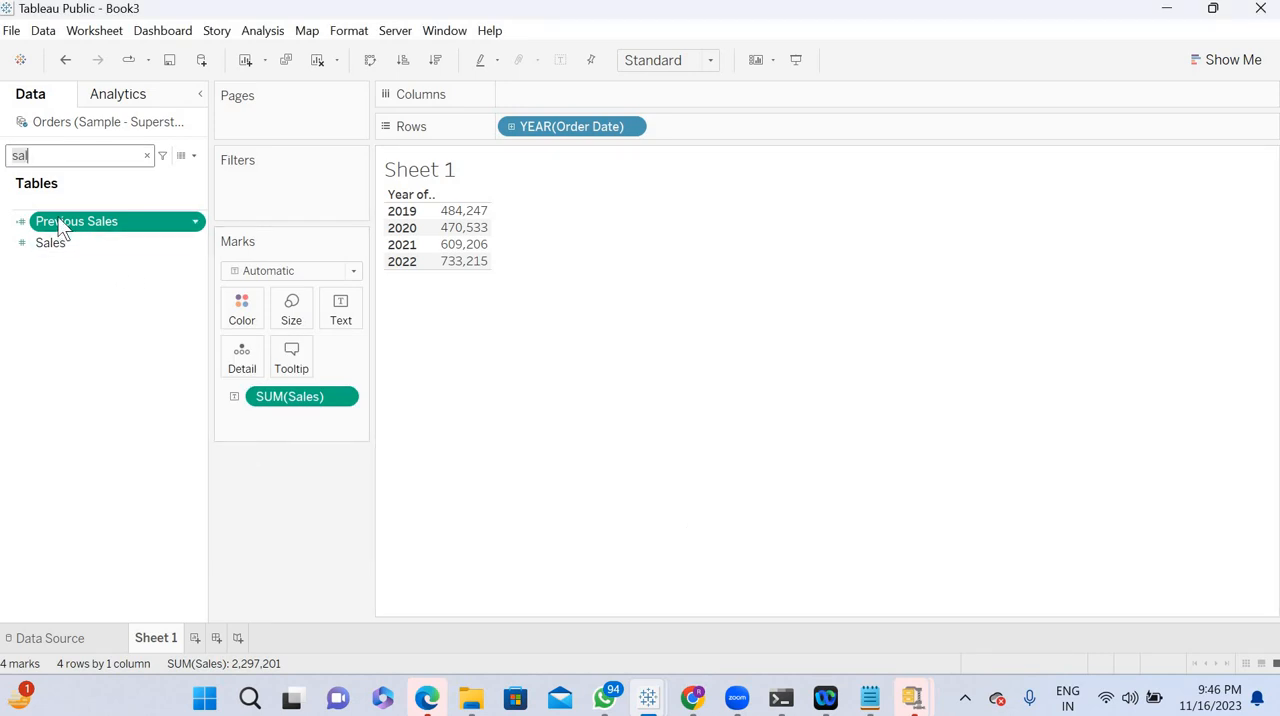
- Add Previous Sales to the view alongside Sales and convert the view to a text table
left_click_drag(63, 224, 432, 338)
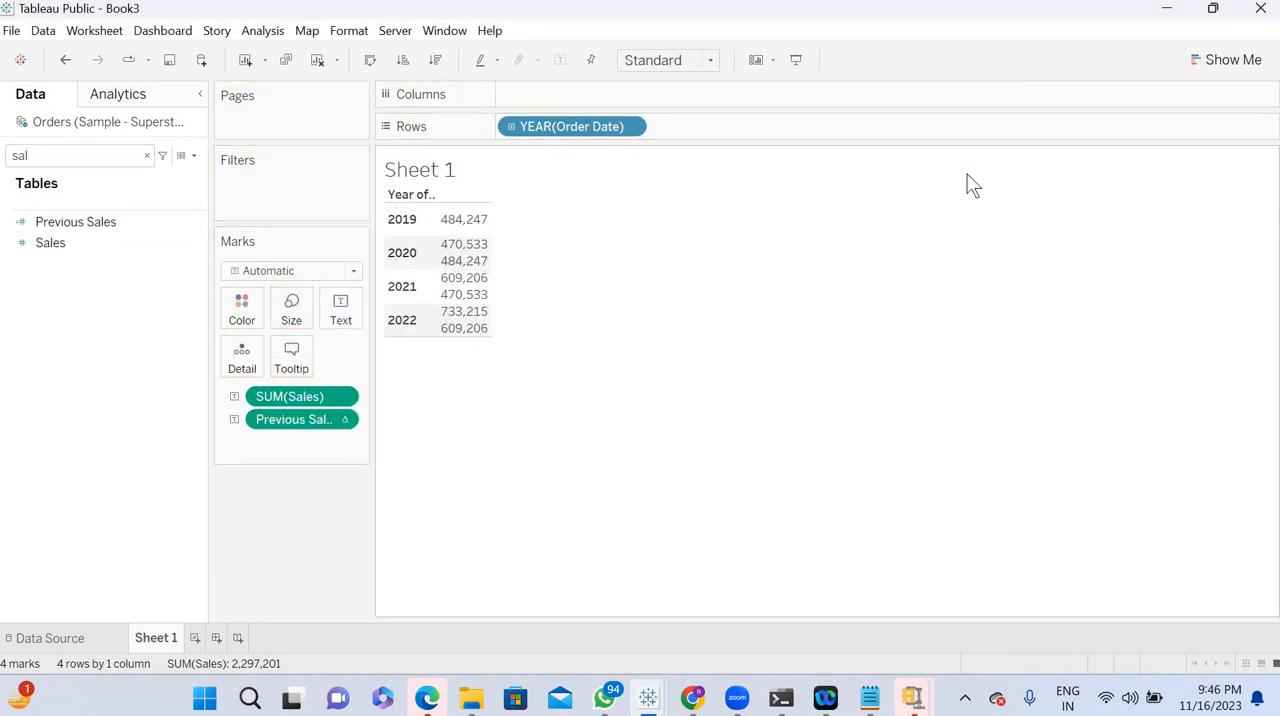
left_click(1210, 62)
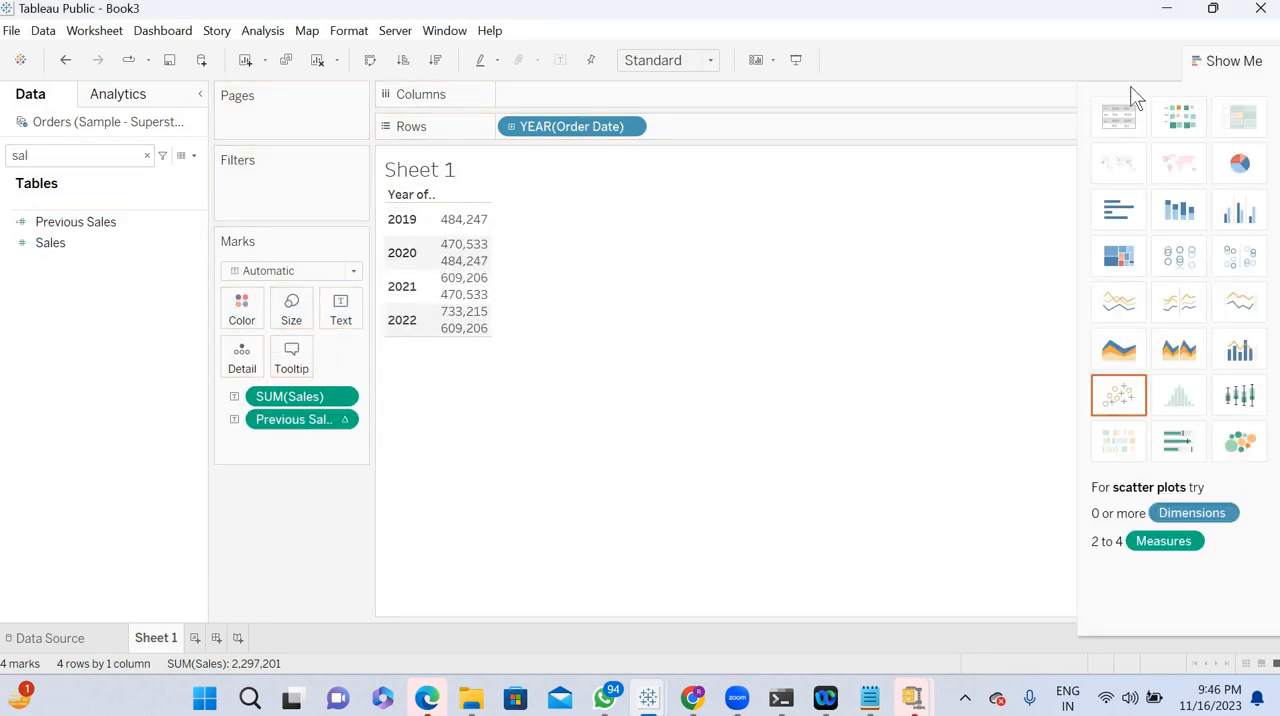
left_click(1118, 118)
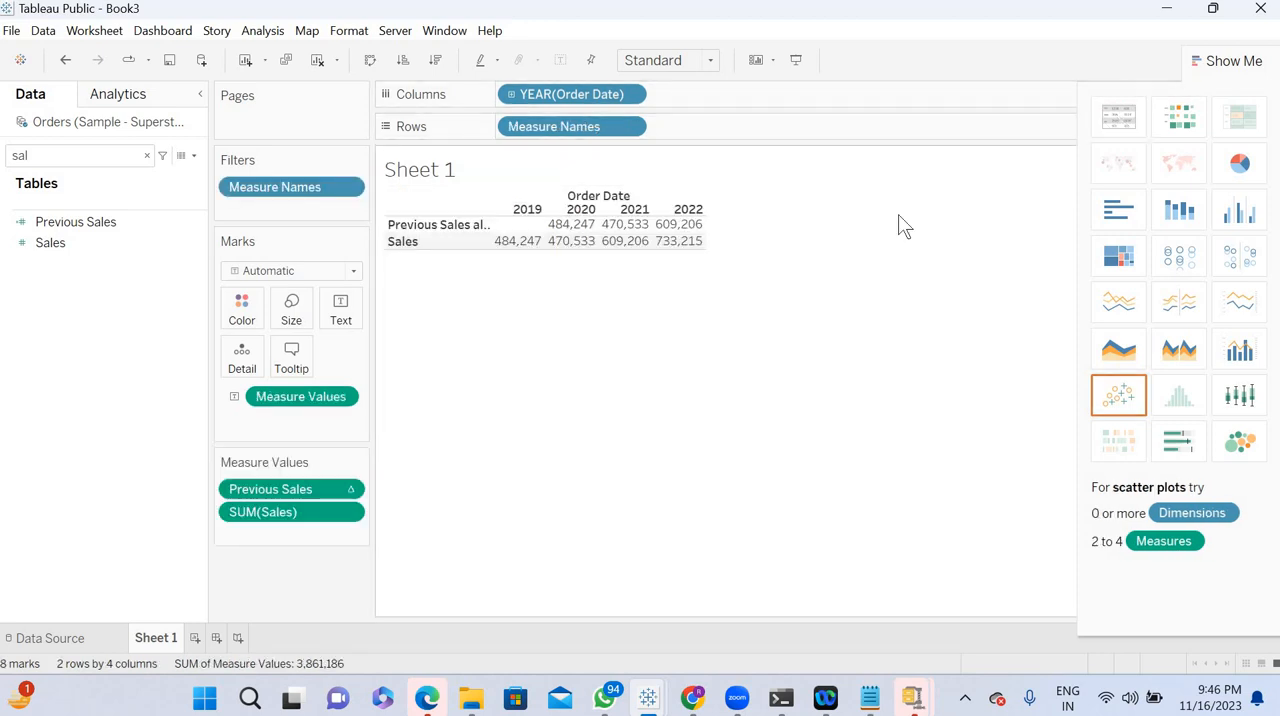
- Swap the table's rows and columns so years run down, and order Sales before Previous Sales
key("ctrl+w")
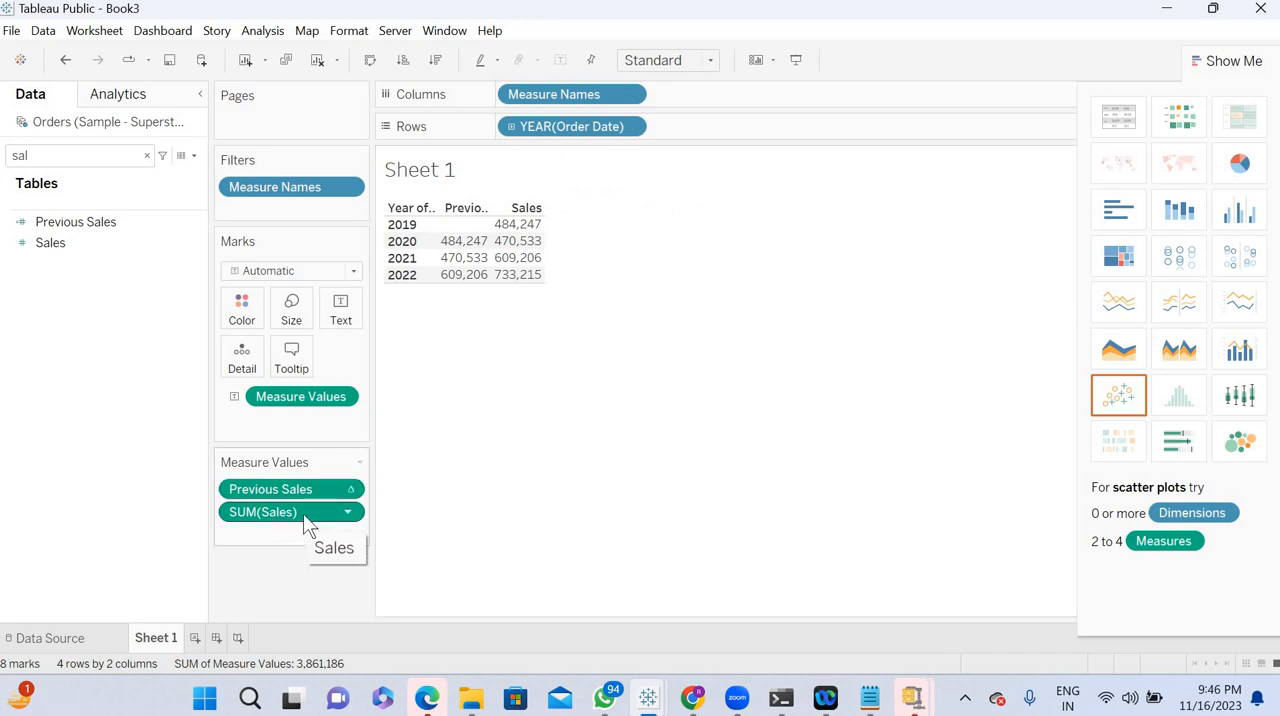
left_click_drag(292, 485, 296, 532)
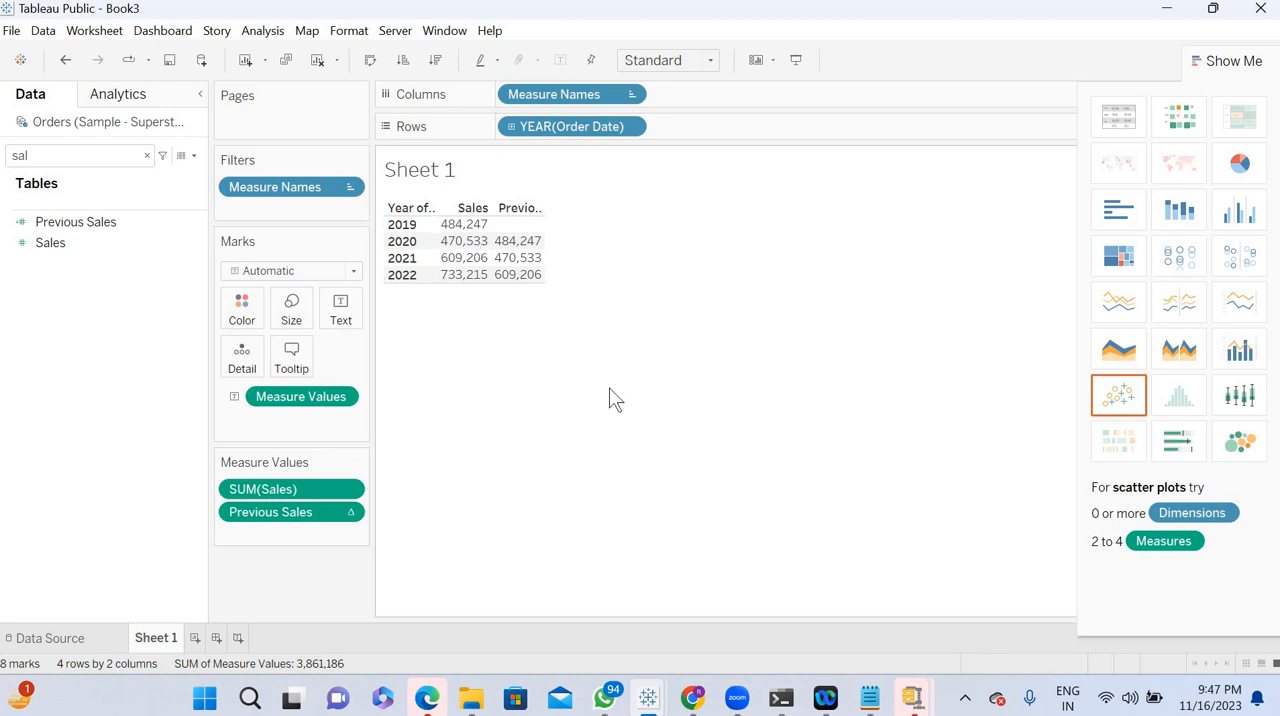
left_click(1222, 62)
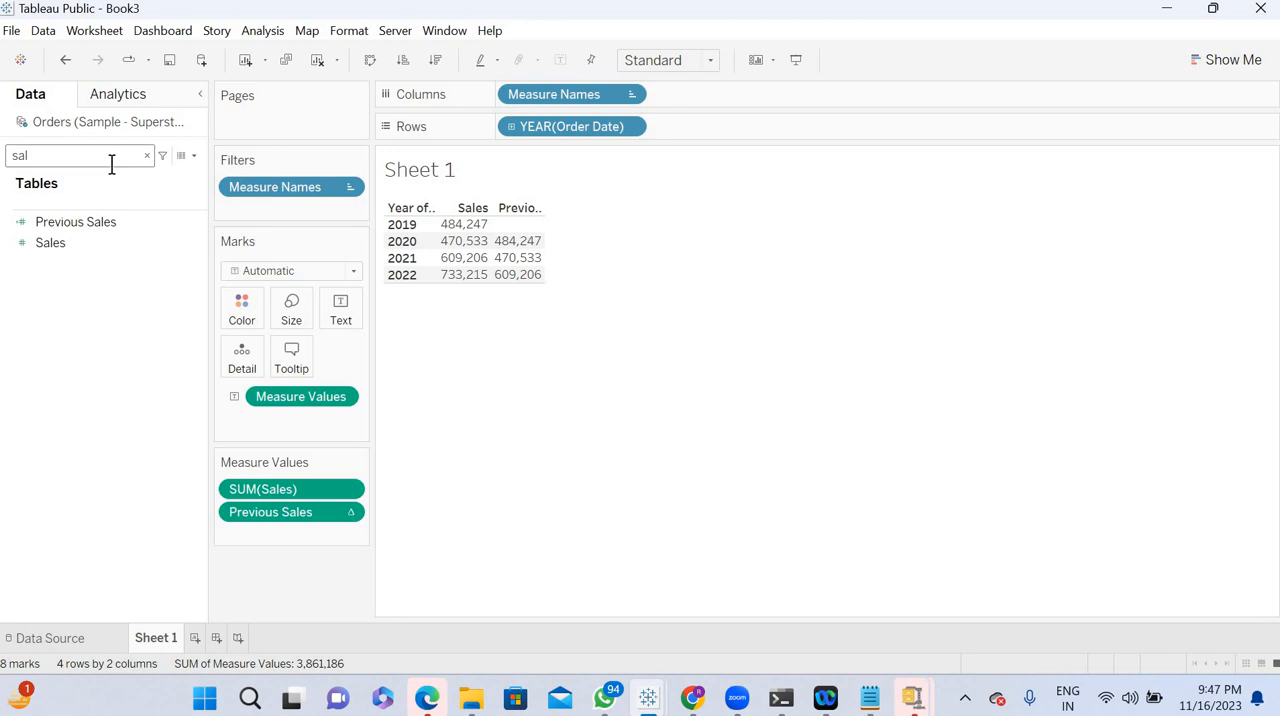
- Reopen the Previous Sales calculation for reference and move its editor clear of the table
right_click(199, 228)
left_click(244, 309)
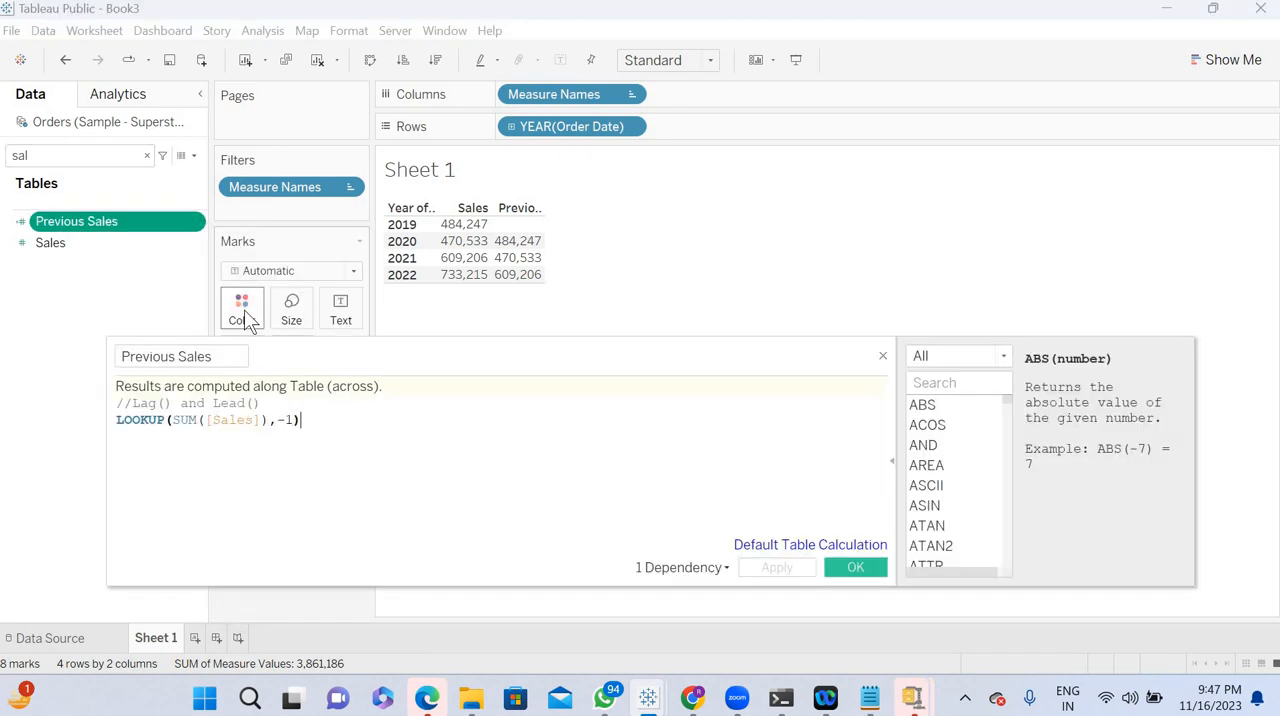
left_click(301, 420)
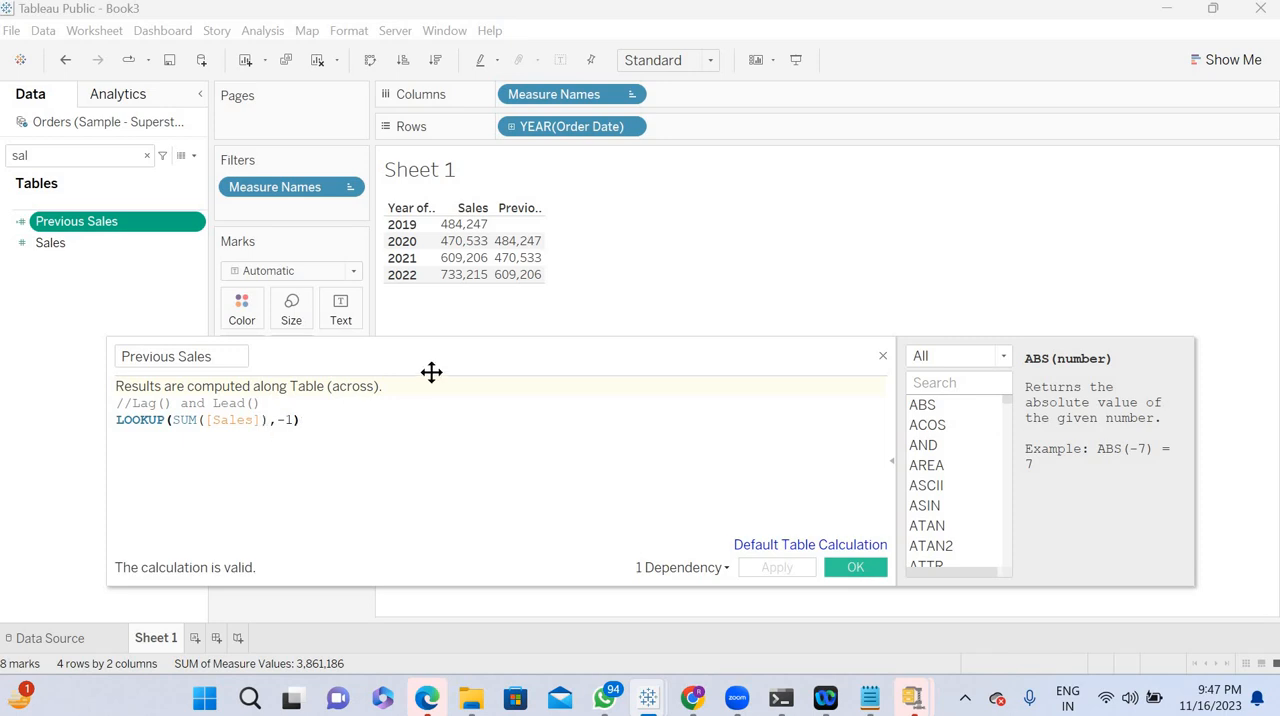
left_click_drag(462, 356, 585, 394)
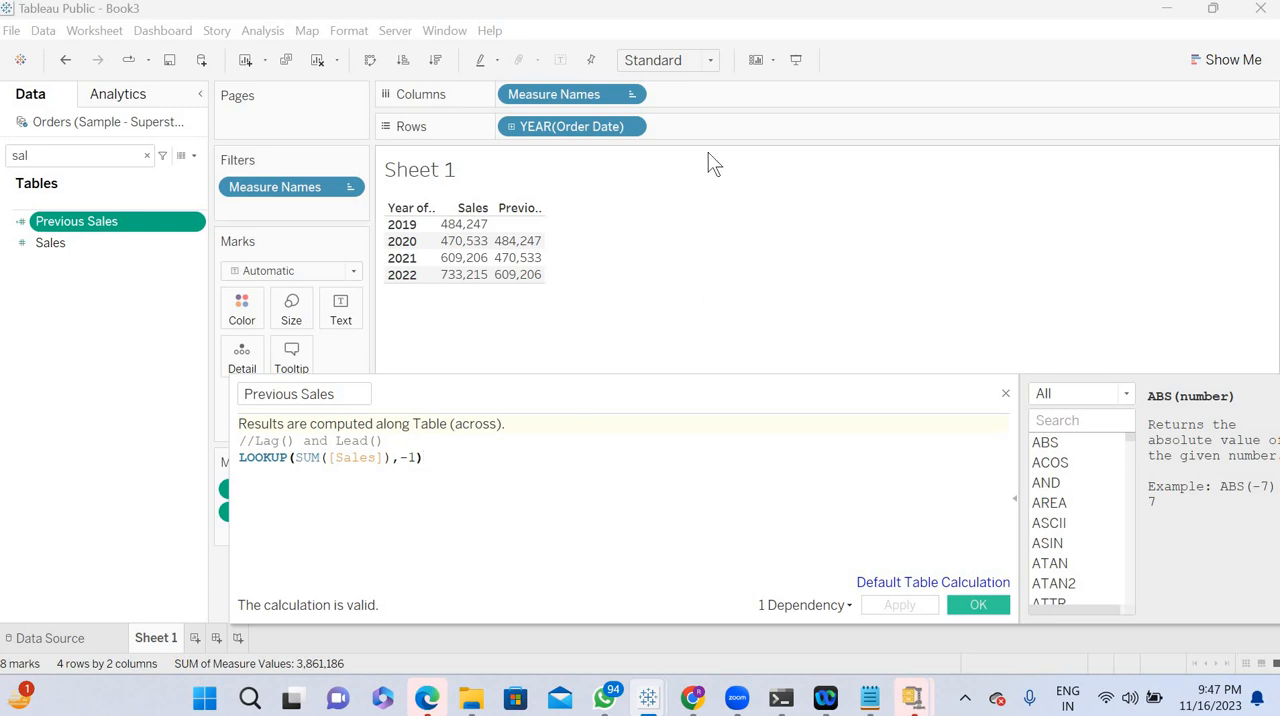
- Add an inline FIRST() calculation to the rows after the order year and make it discrete
double_click(698, 124)
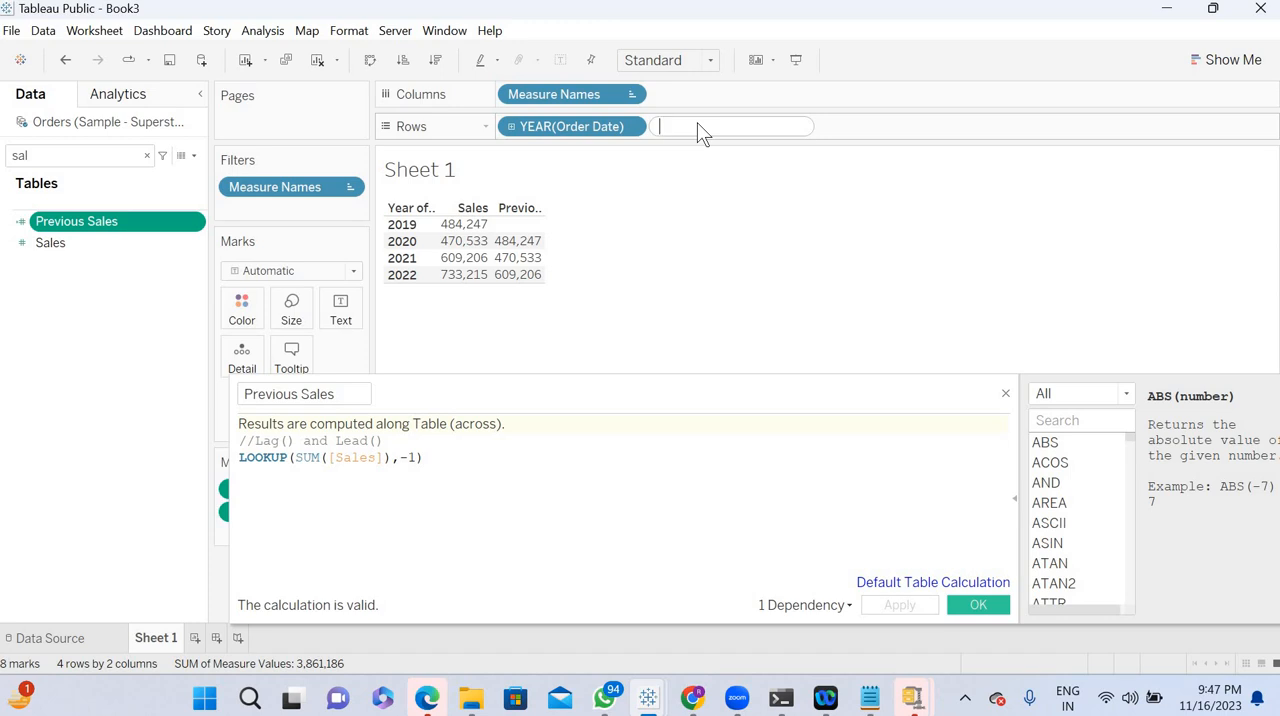
type("firs")
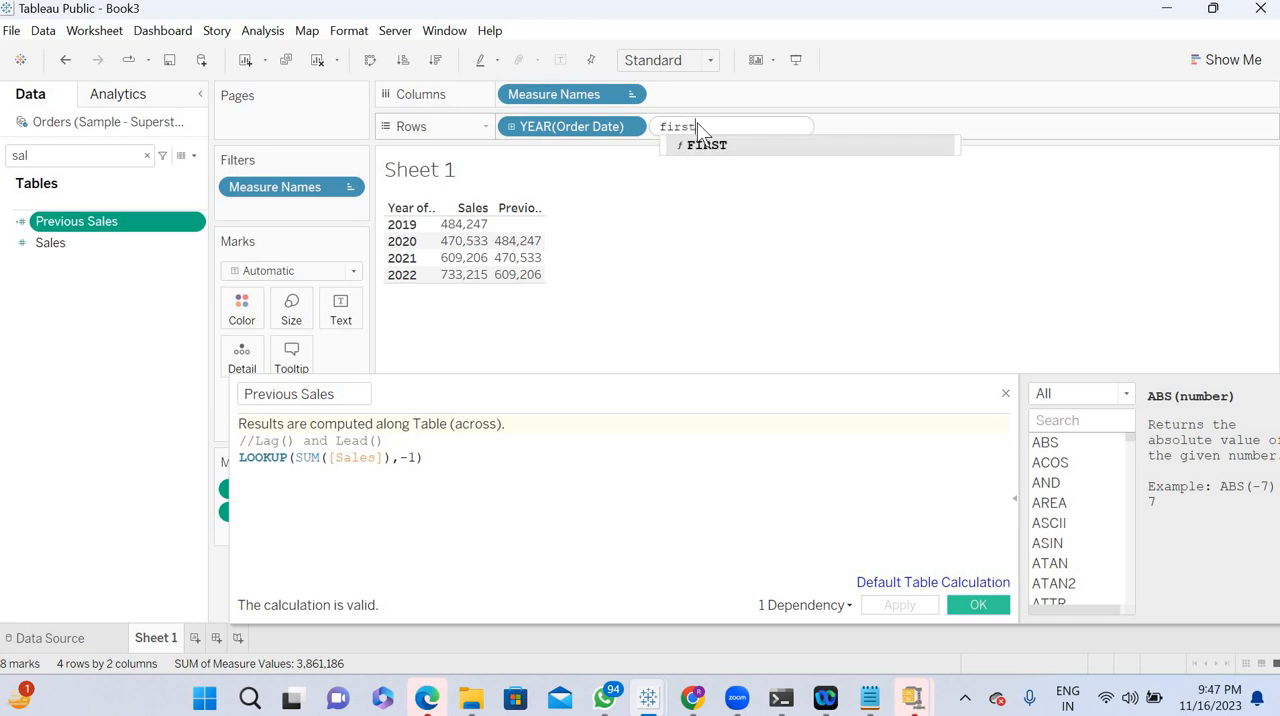
type("t")
left_click(714, 146)
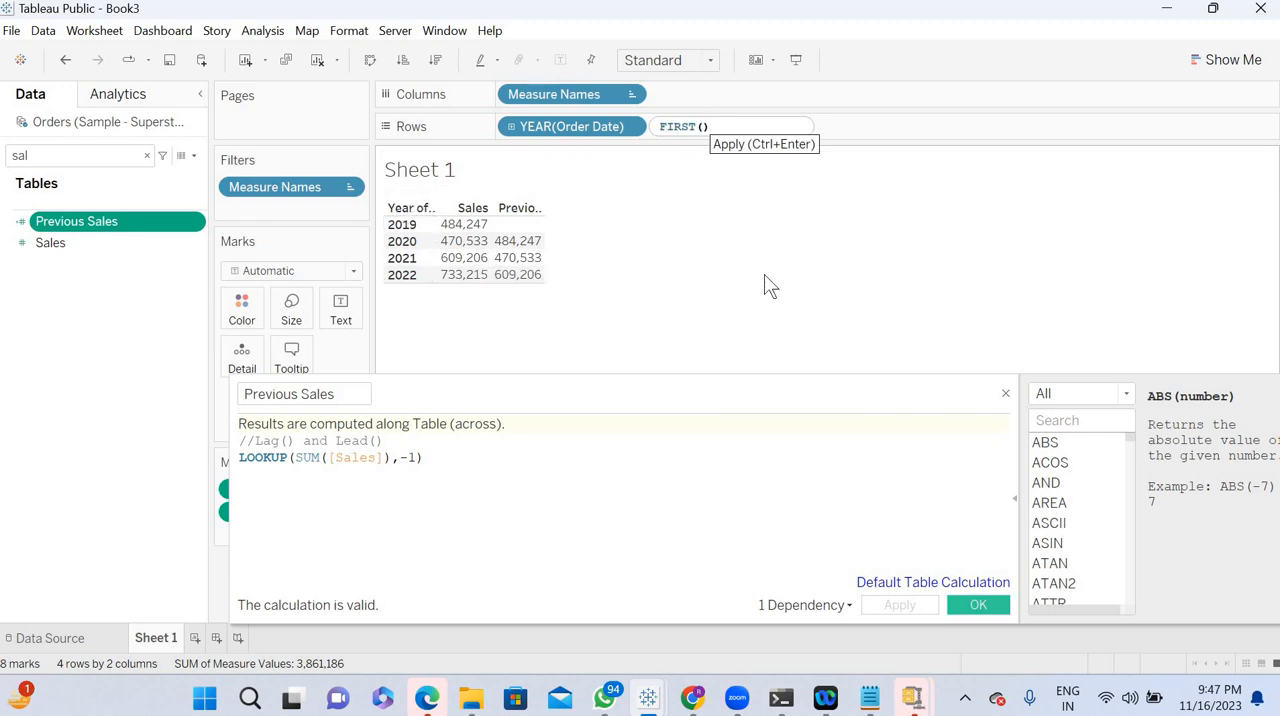
key("Return")
left_click(780, 127)
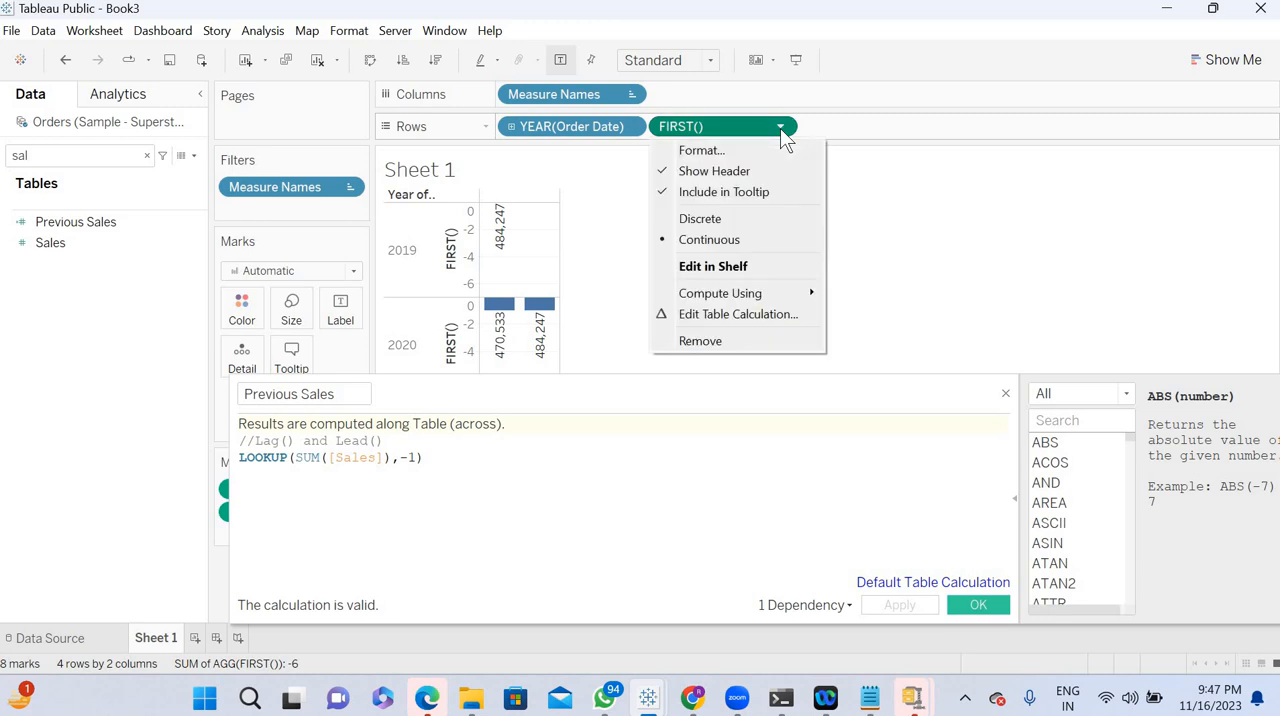
left_click(712, 219)
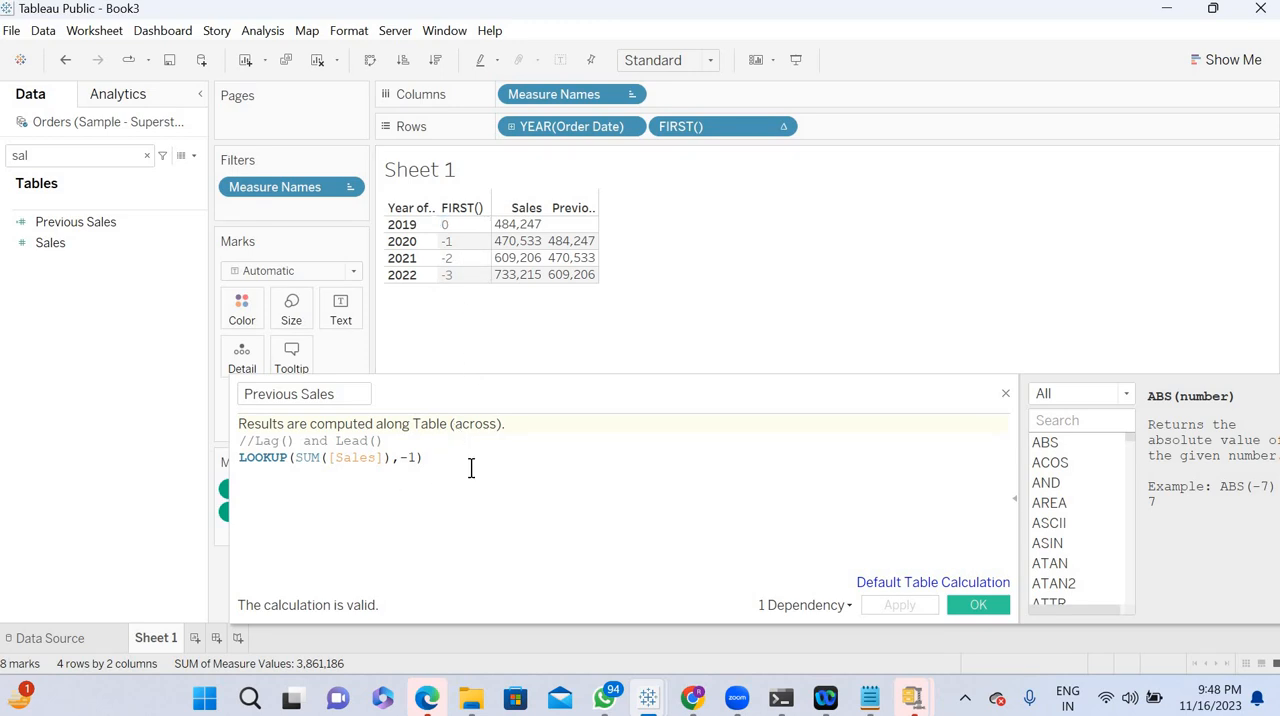
- Add an inline LAST() calculation to the rows after FIRST() and make it discrete
double_click(869, 125)
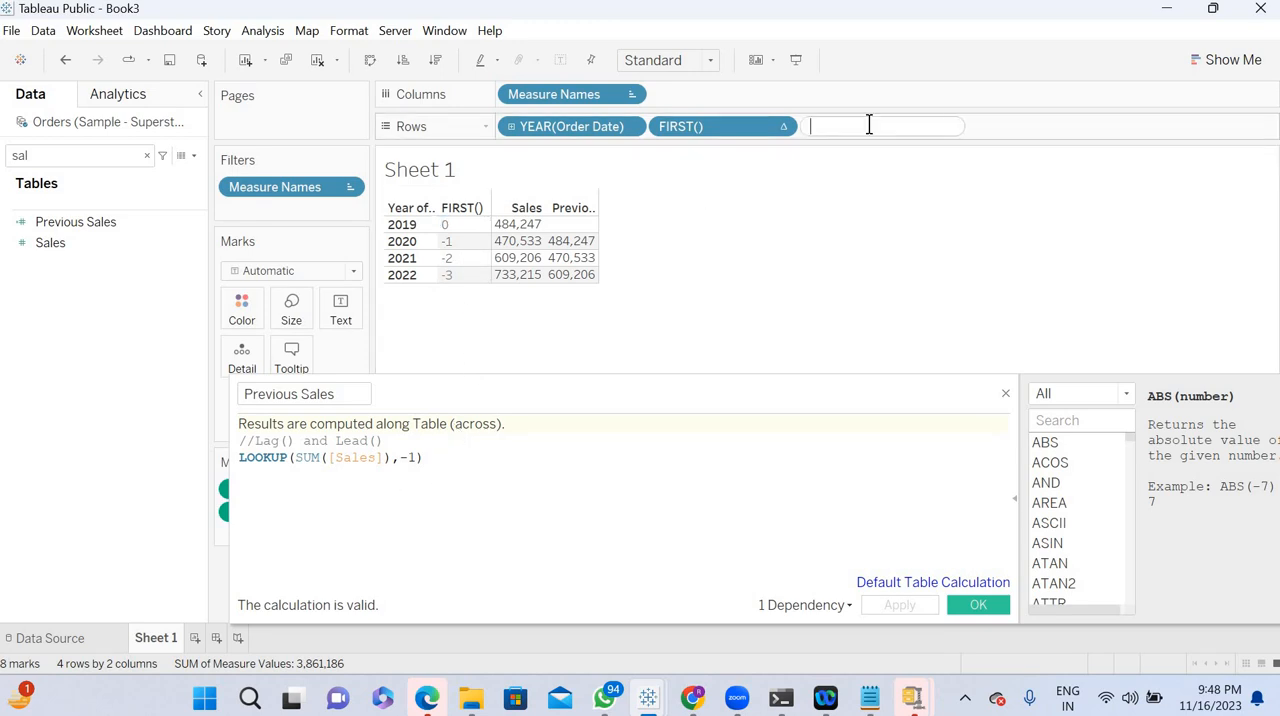
type("last")
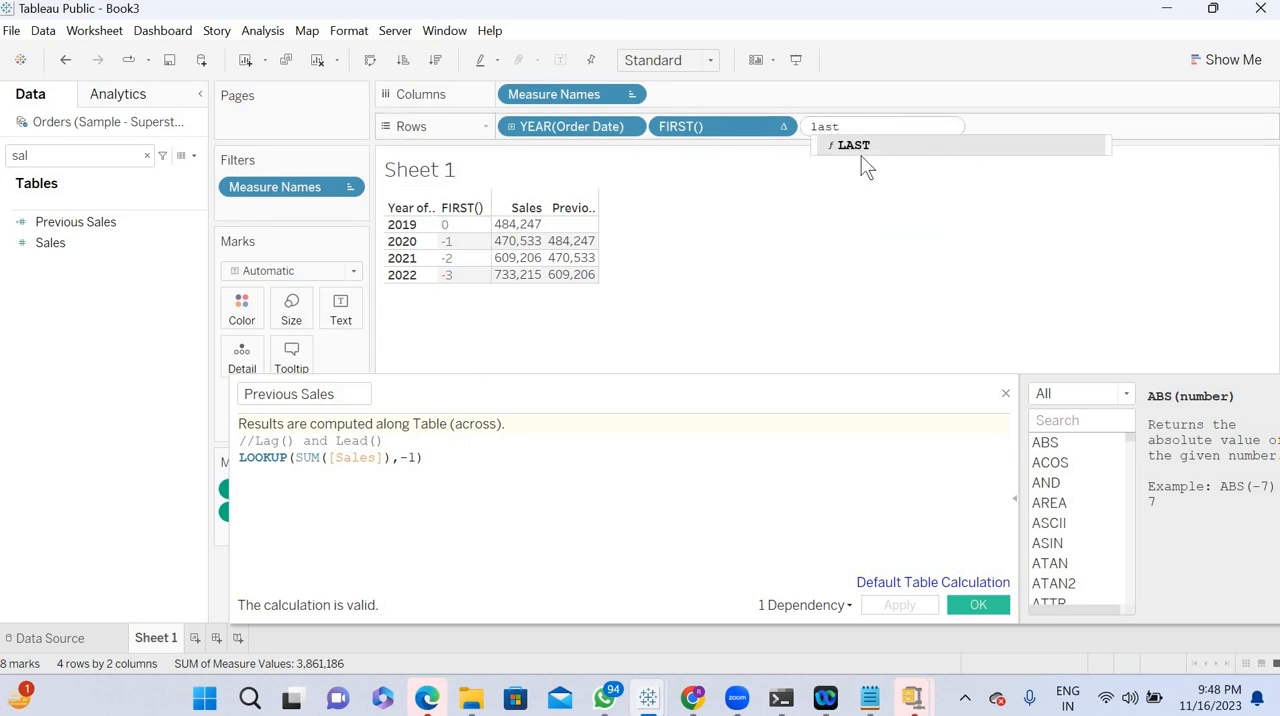
left_click(855, 145)
key("Return")
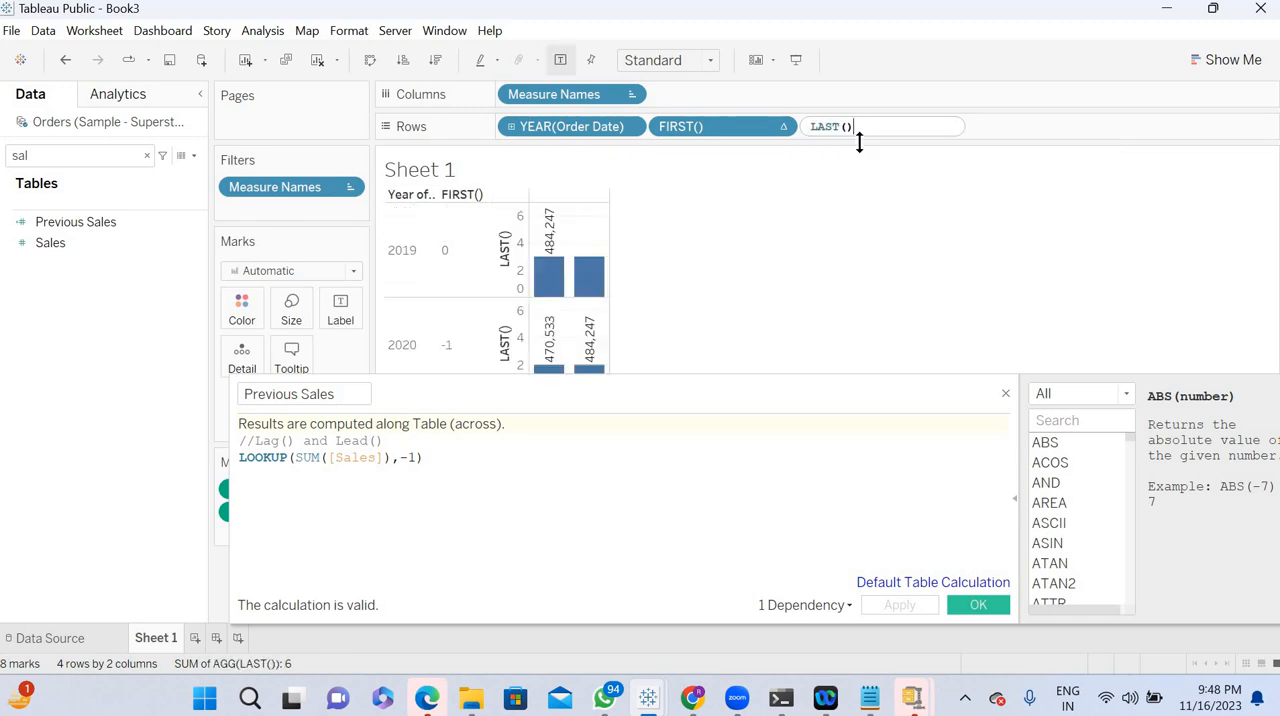
left_click(932, 124)
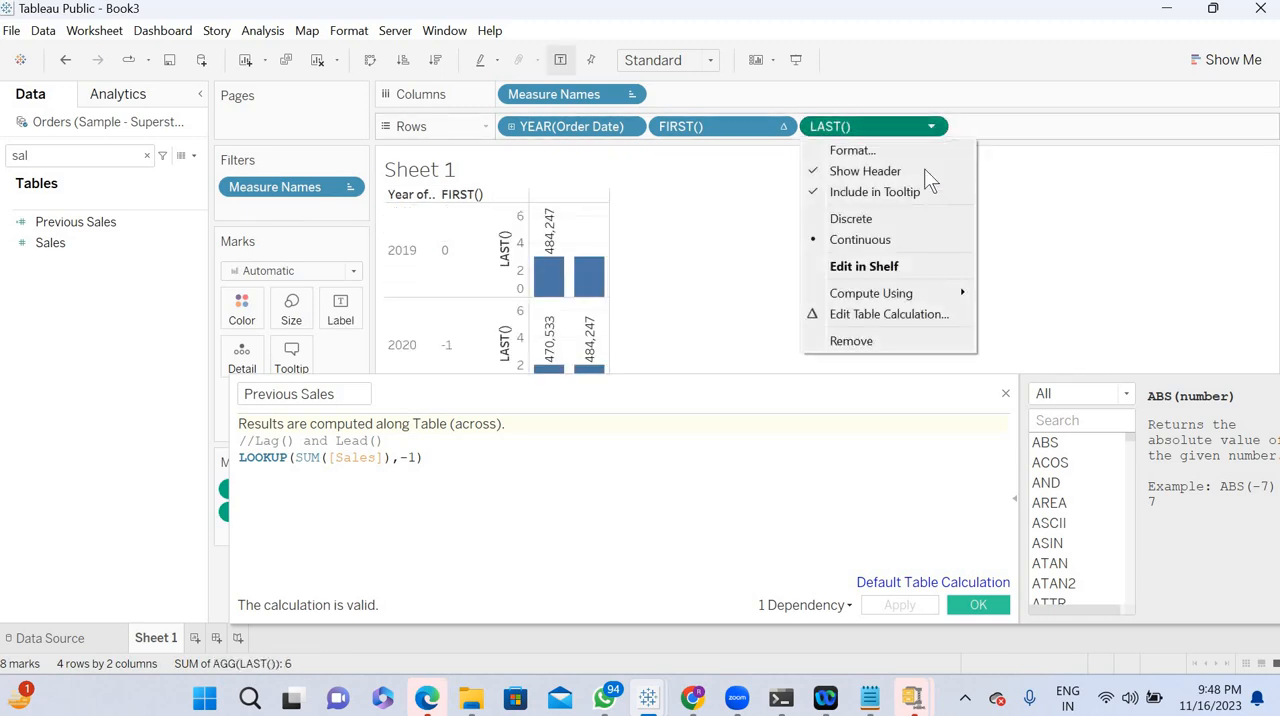
left_click(878, 216)
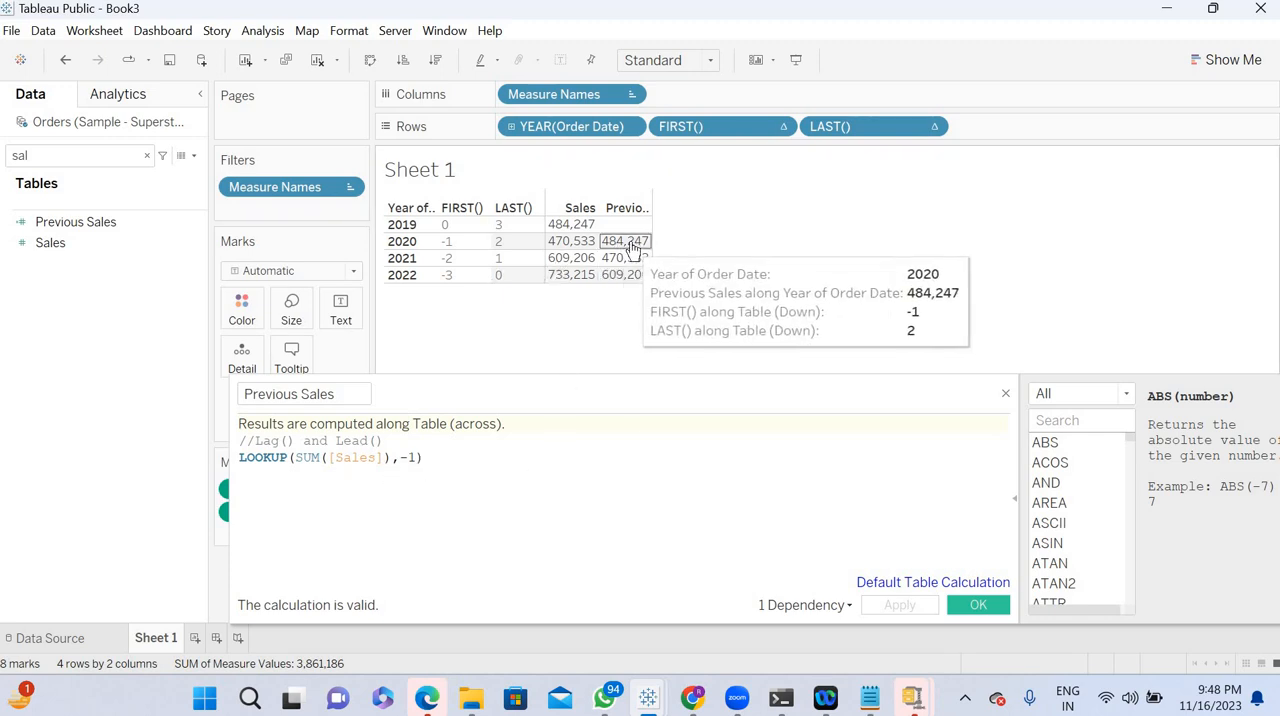
- Close the Previous Sales calculation and remove FIRST() and LAST() from the rows
left_click(982, 606)
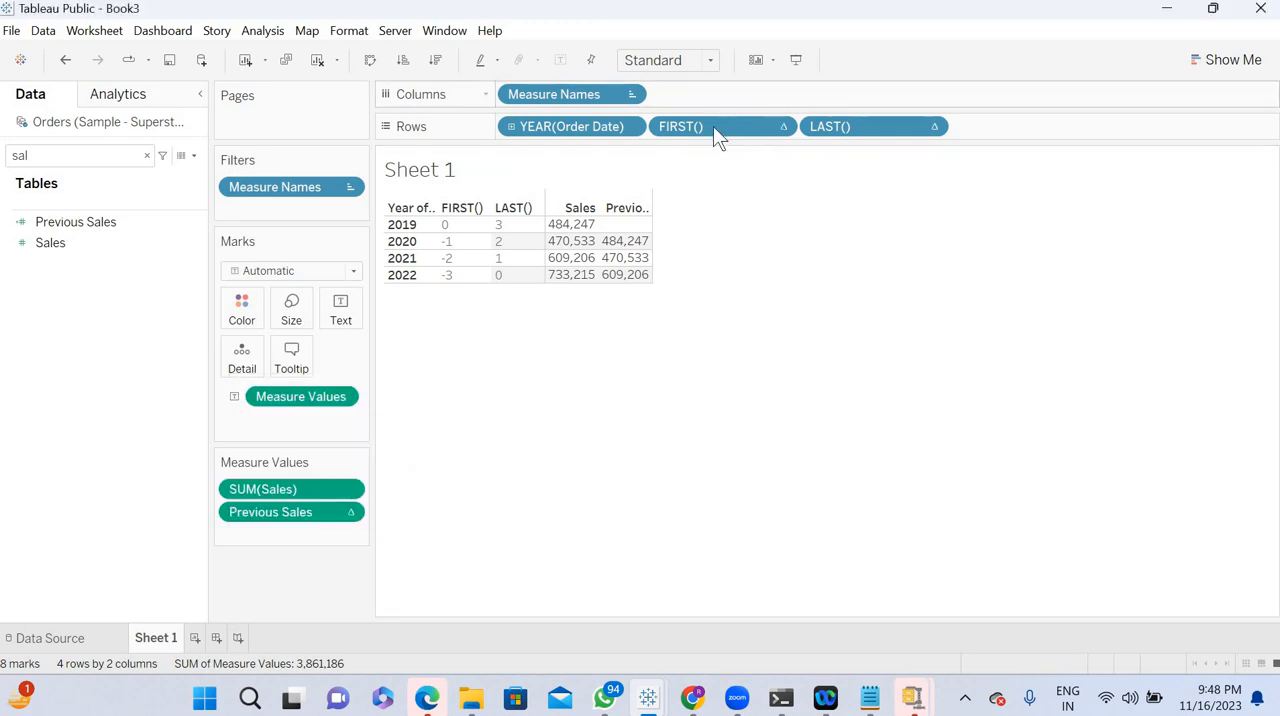
left_click_drag(712, 125, 950, 65)
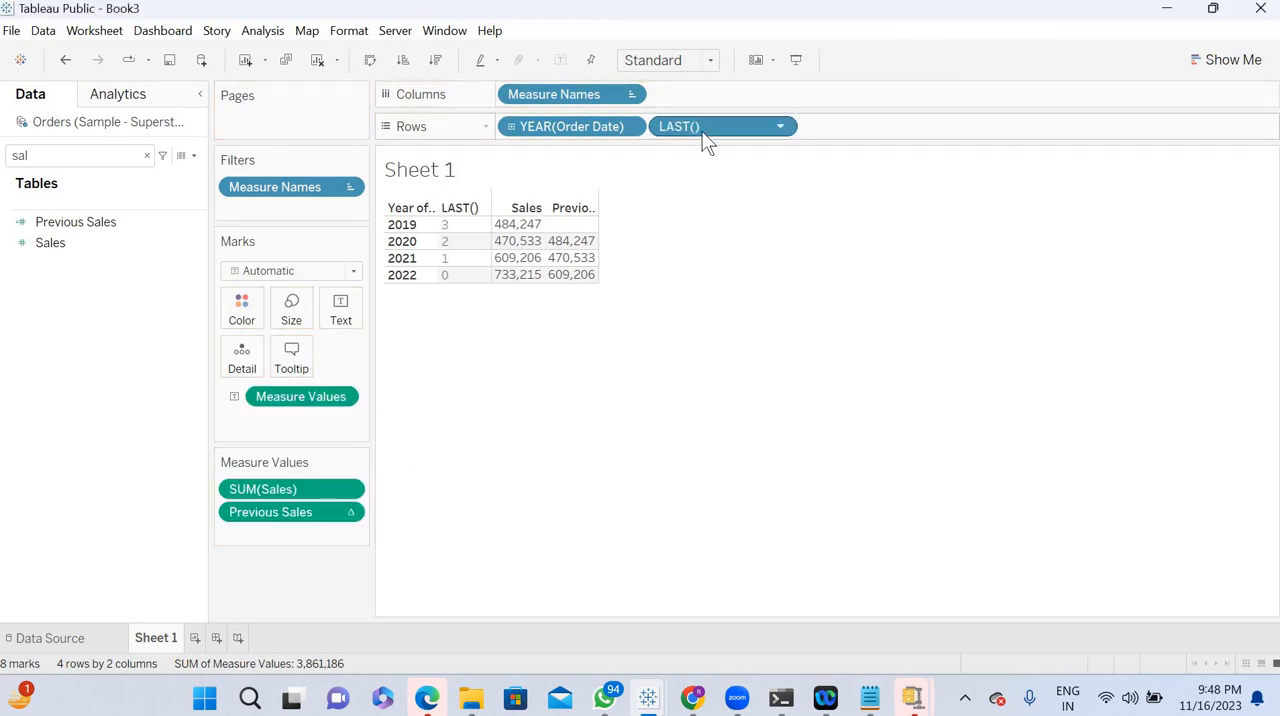
left_click_drag(703, 128, 934, 61)
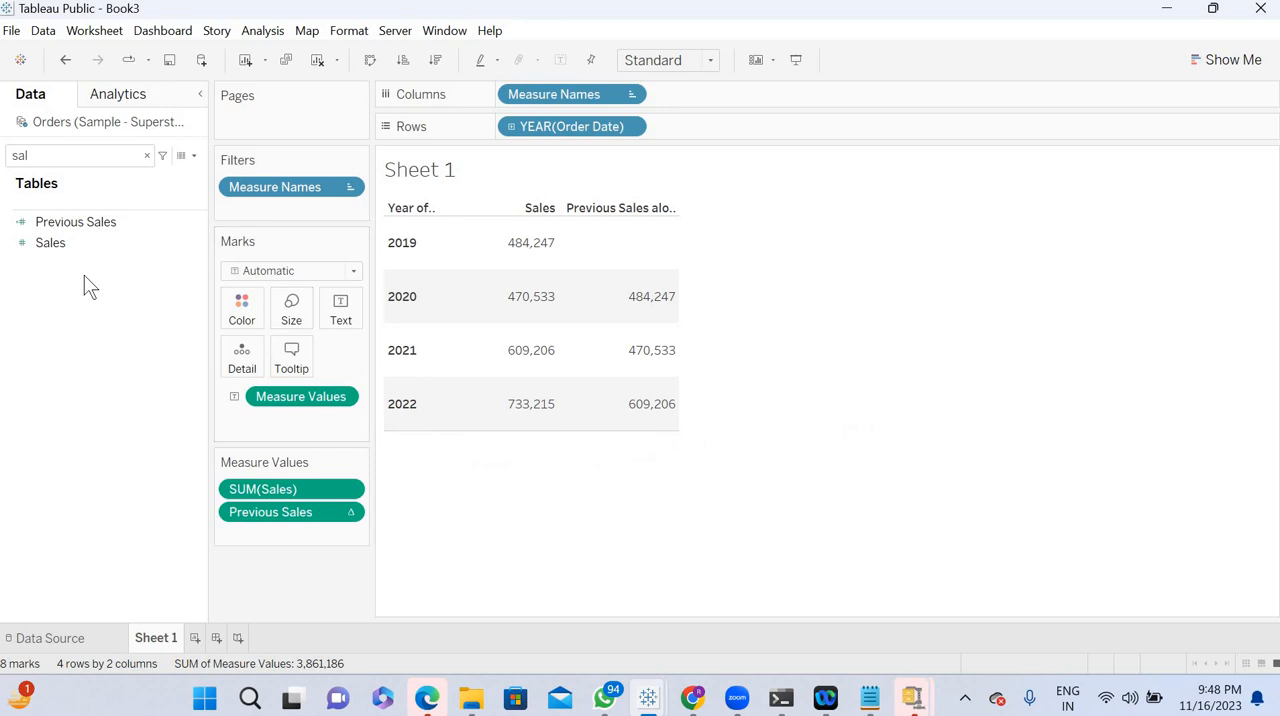
- Start a new calculated field named % of Sales Growth and move its editor clear of the measure values
left_click(195, 156)
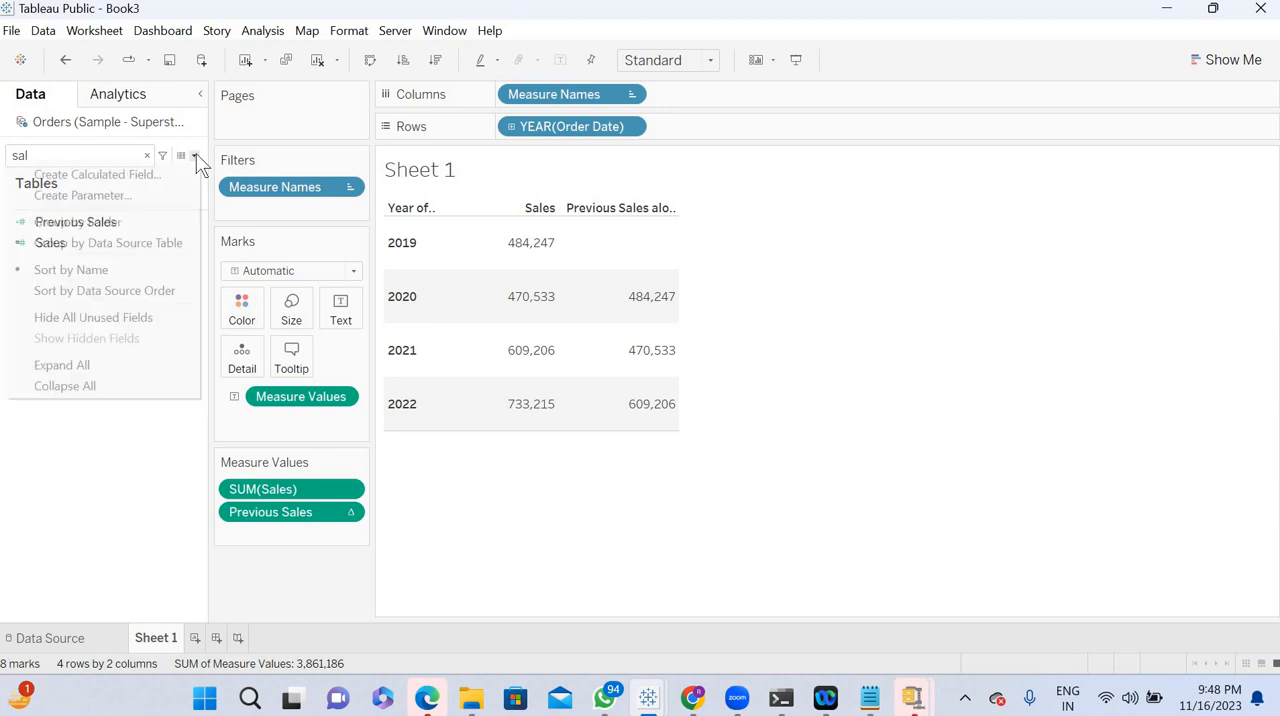
left_click(155, 171)
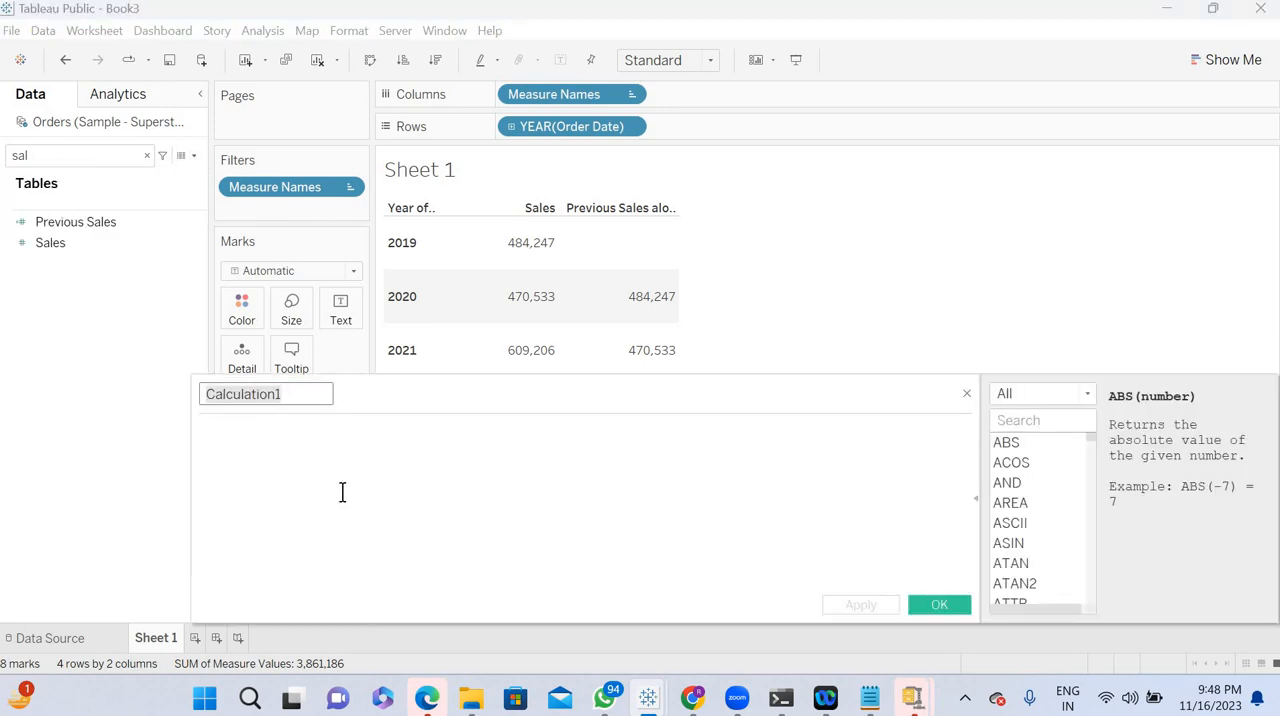
type("% o")
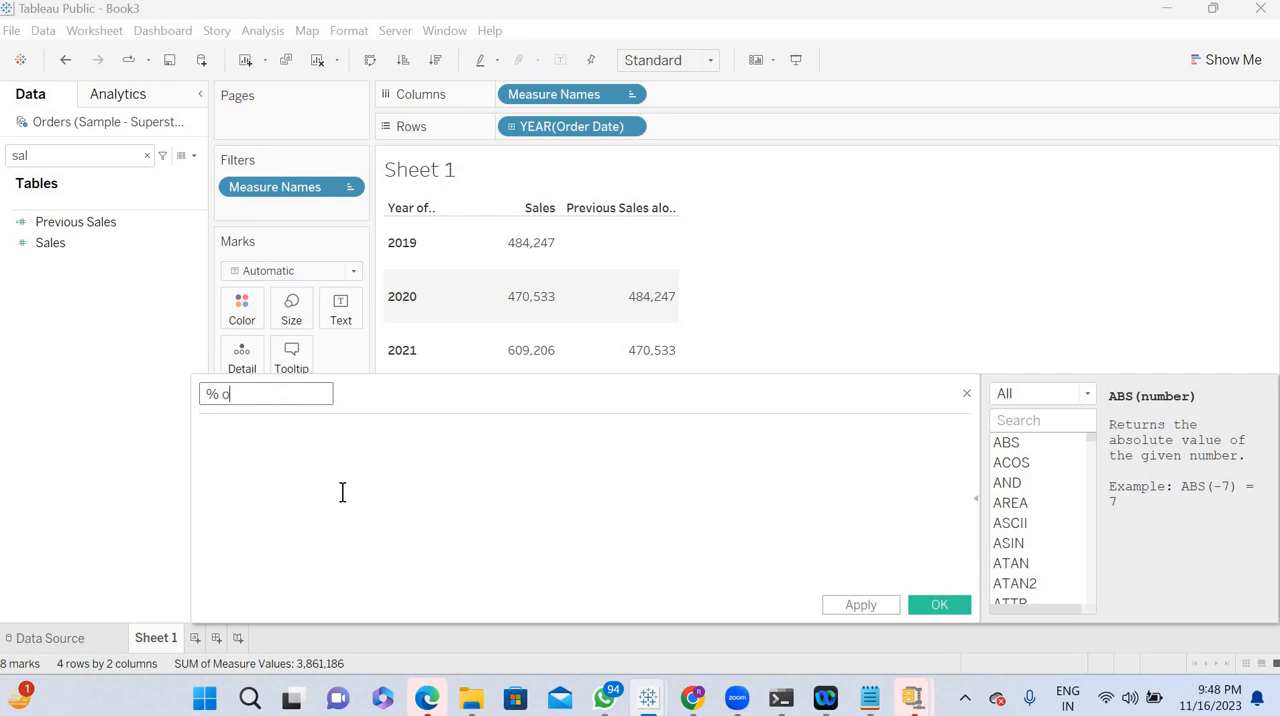
type("f Sales Growth")
key("Tab")
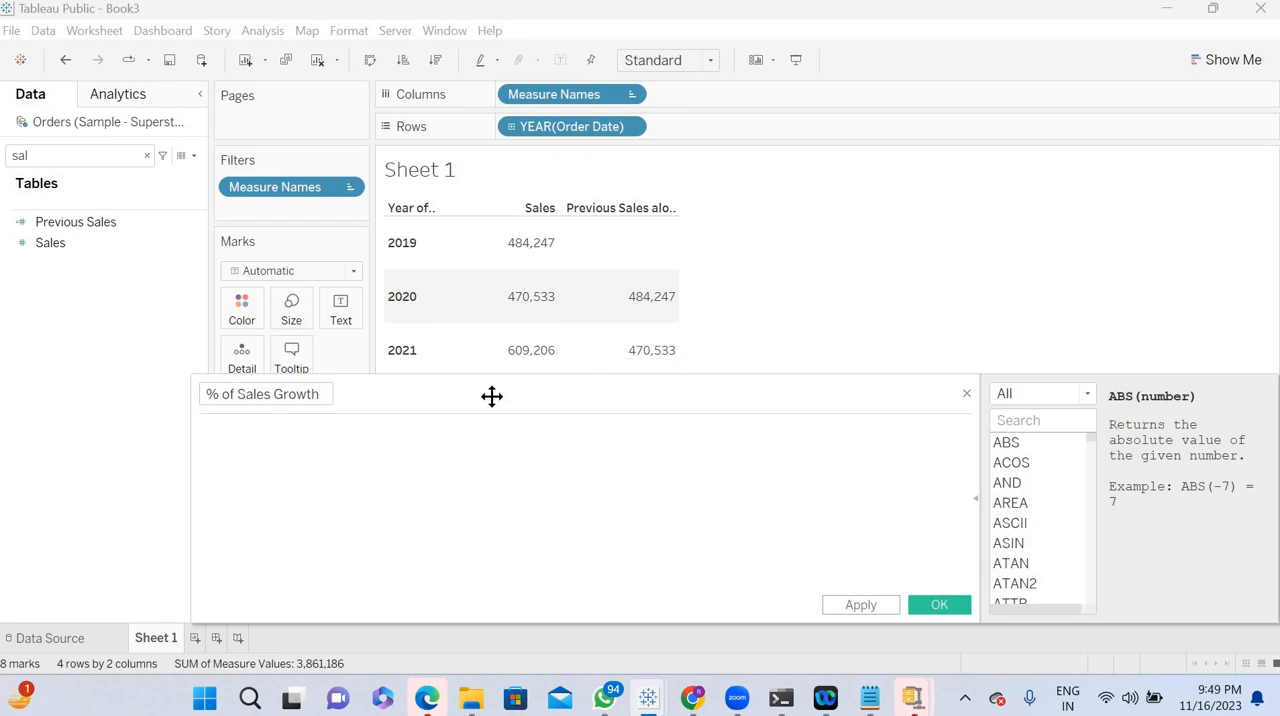
left_click_drag(588, 400, 749, 371)
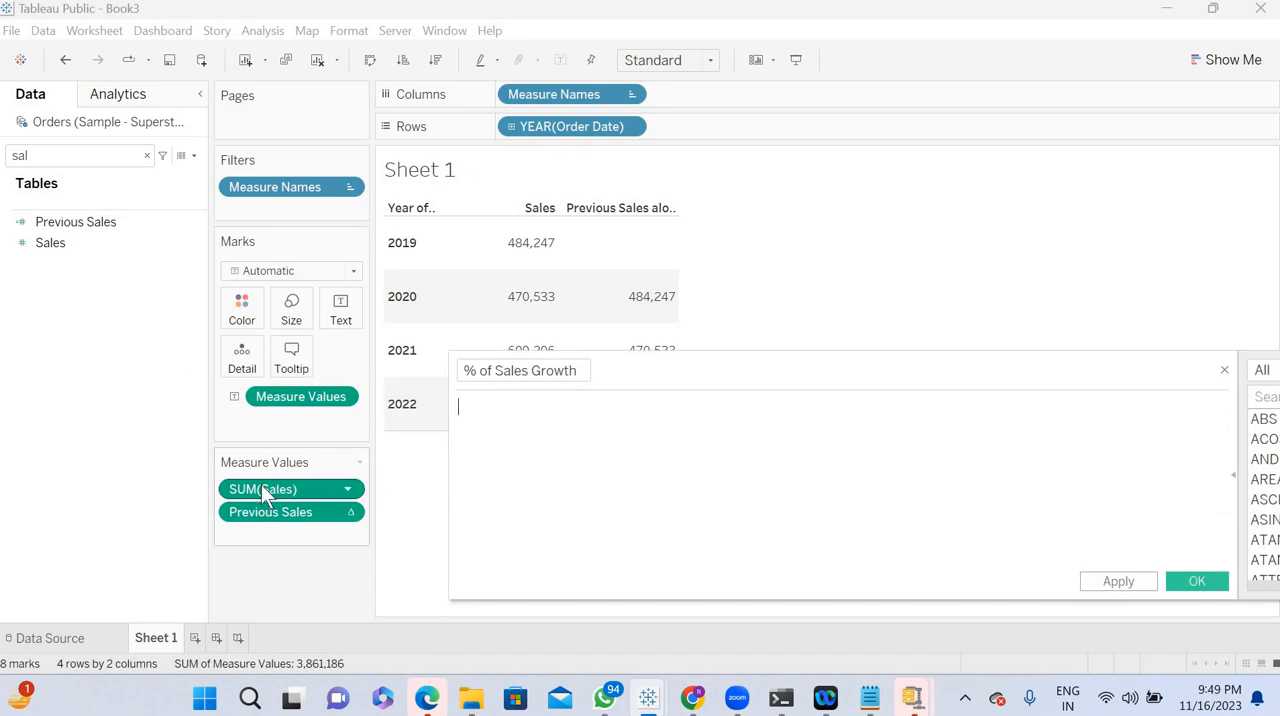
- Enter (SUM([Sales])-[Previous Sales]) in parentheses as the start of the % of Sales Growth formula
left_click_drag(261, 486, 566, 434)
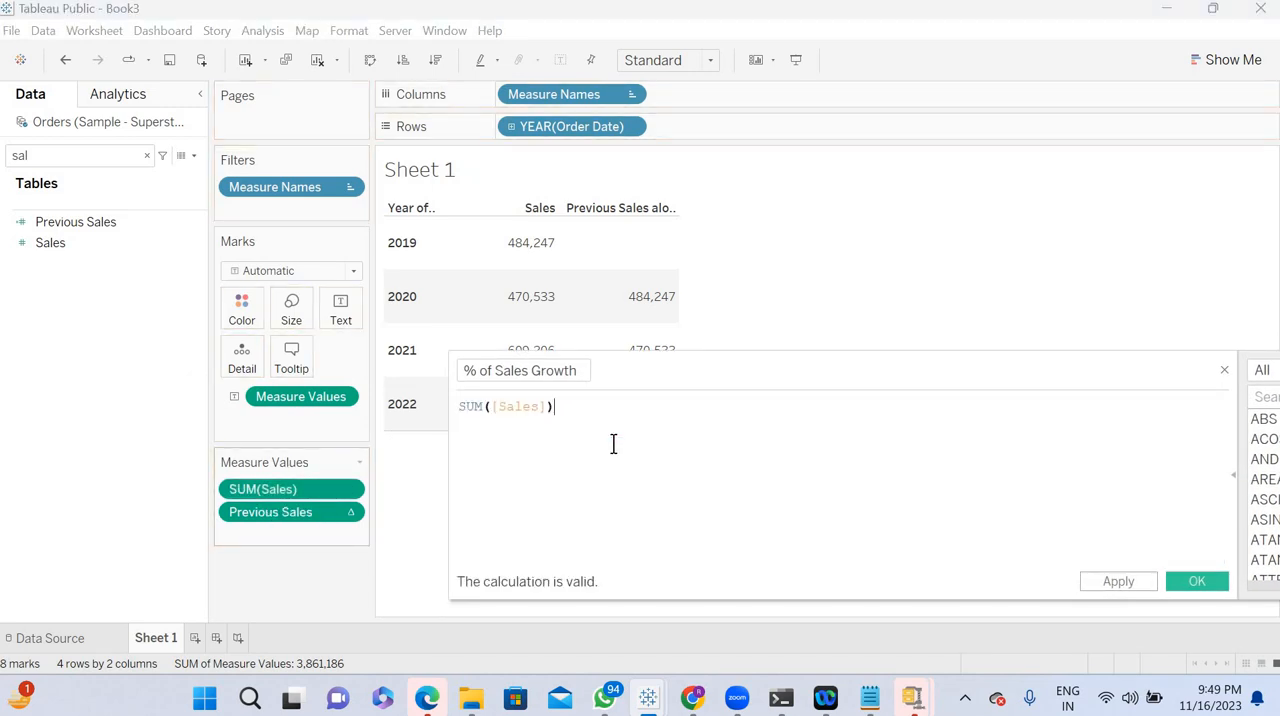
type("-")
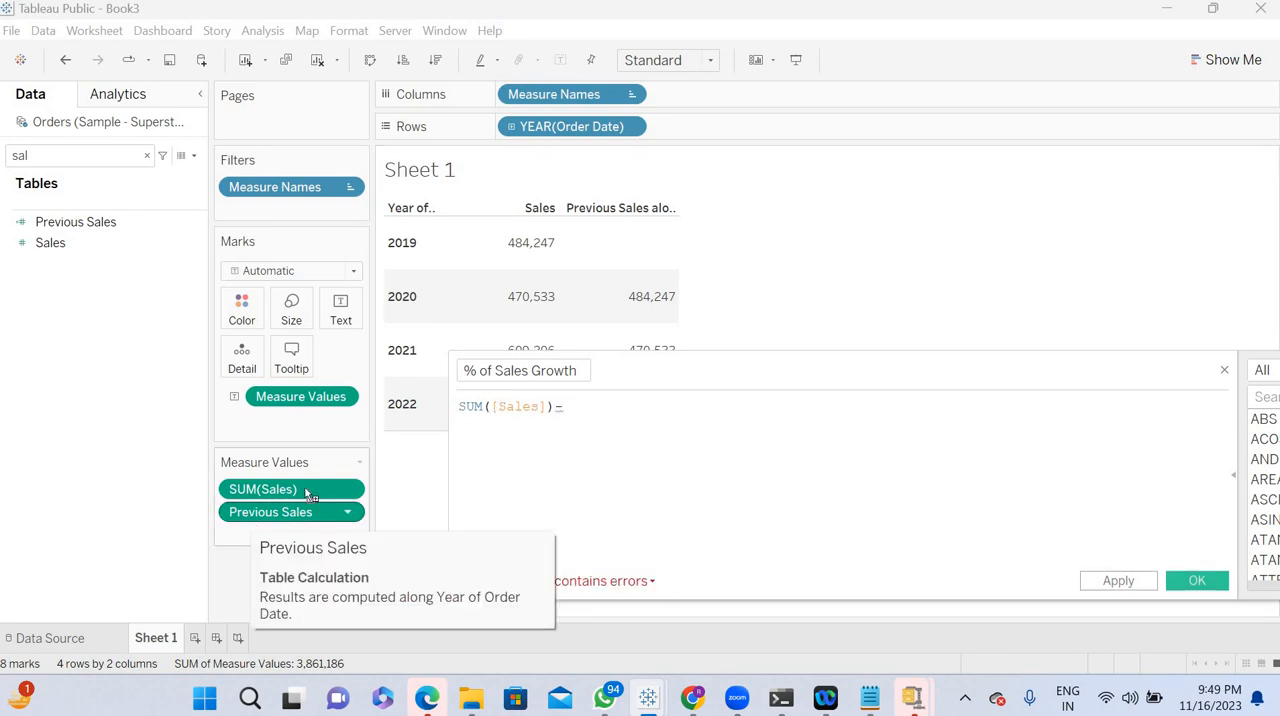
left_click_drag(290, 512, 643, 430)
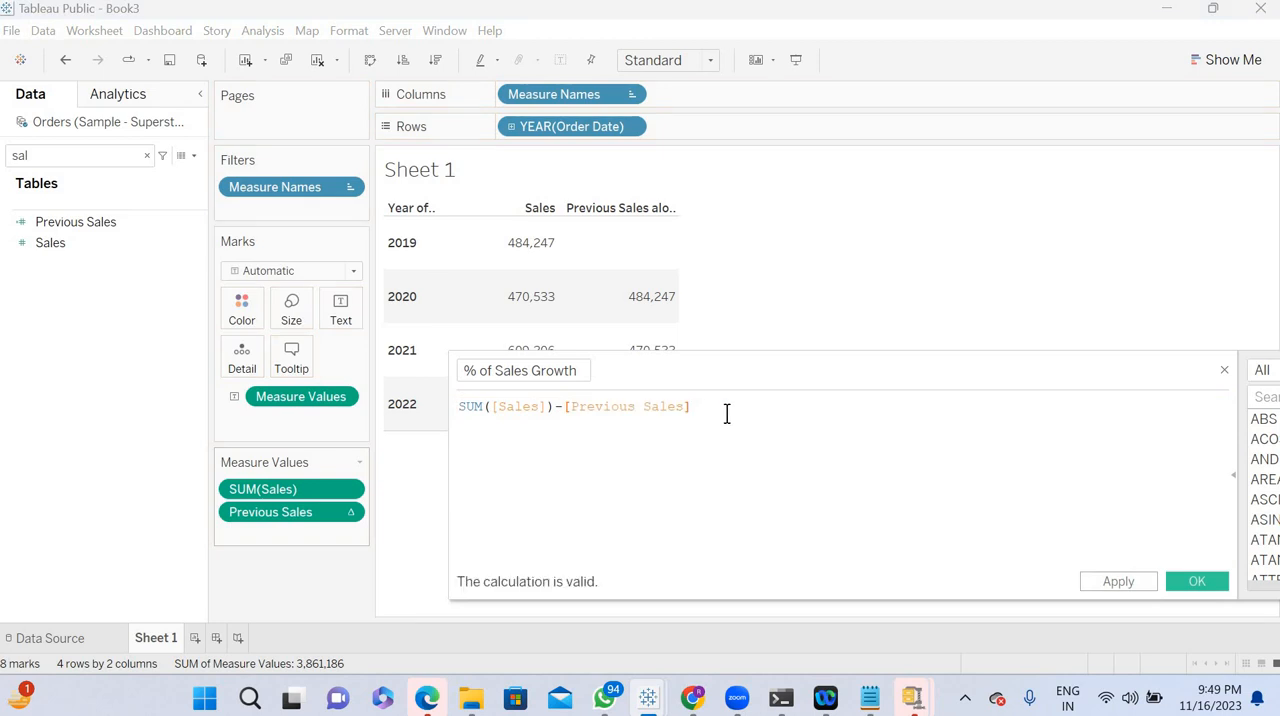
type(")")
left_click(460, 406)
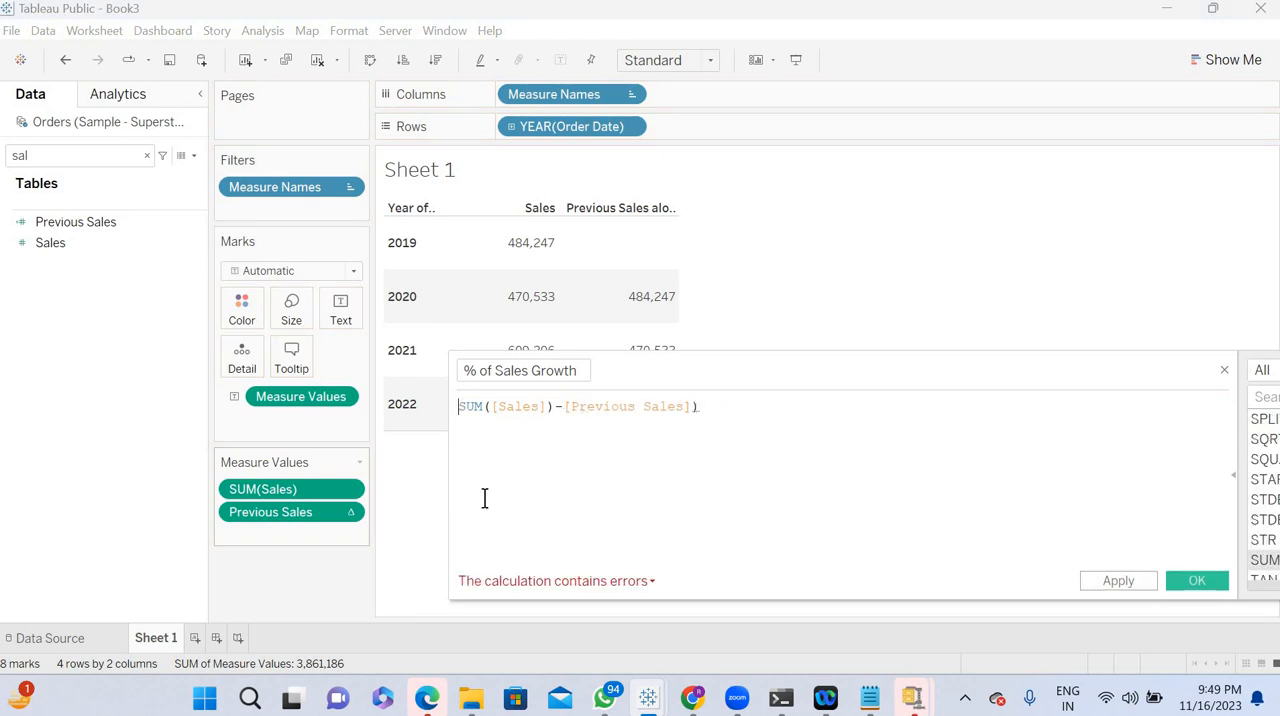
type("(")
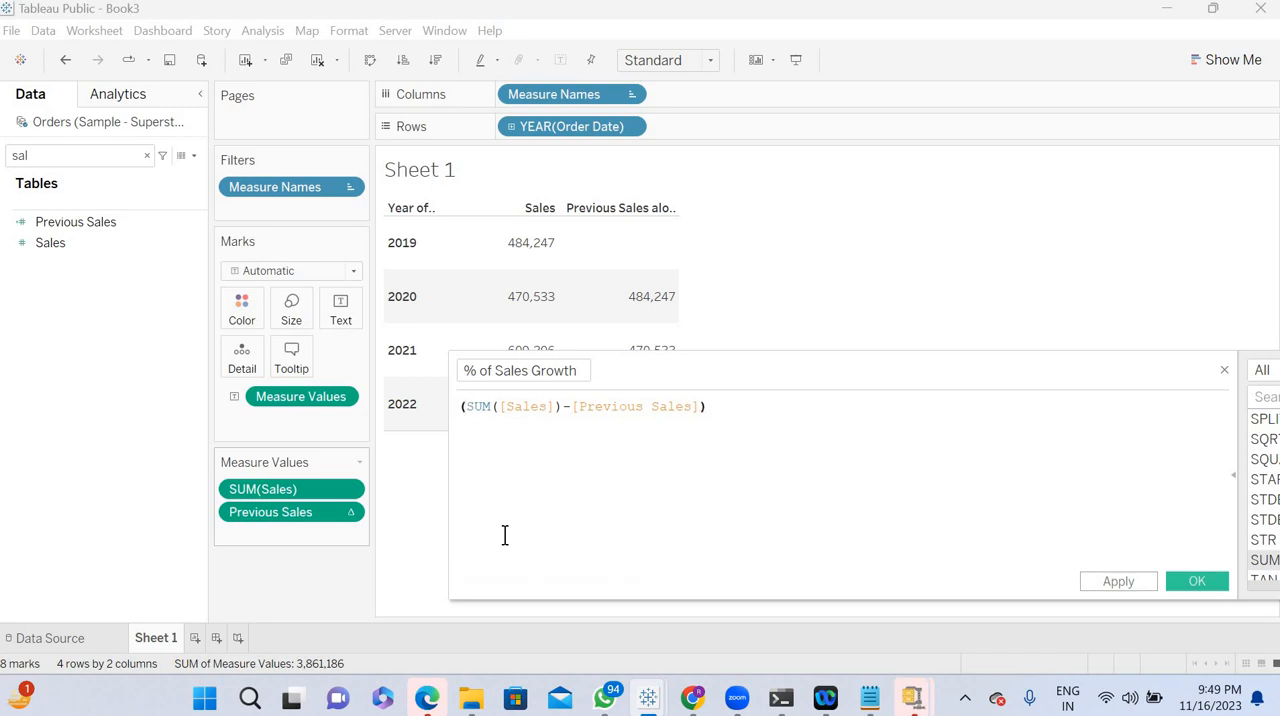
- Divide the bracketed difference by SUM([Sales]) and save the % of Sales Growth calculation
left_click(743, 410)
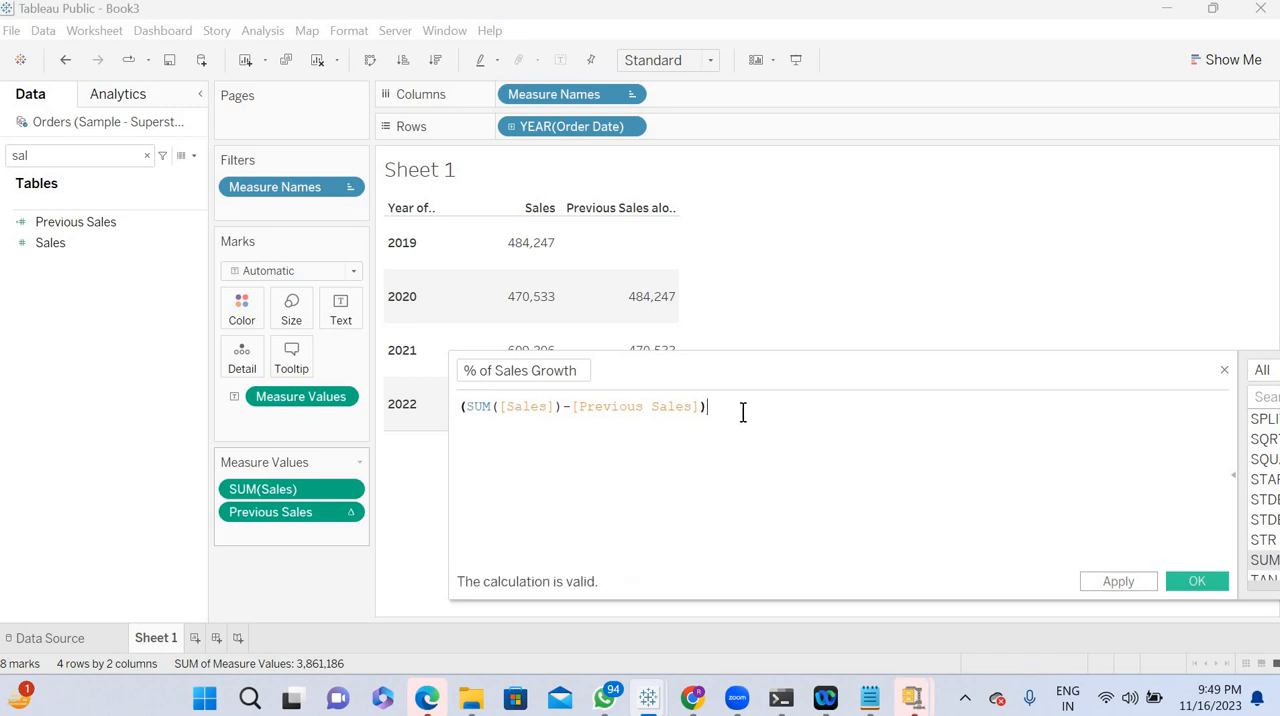
type("/")
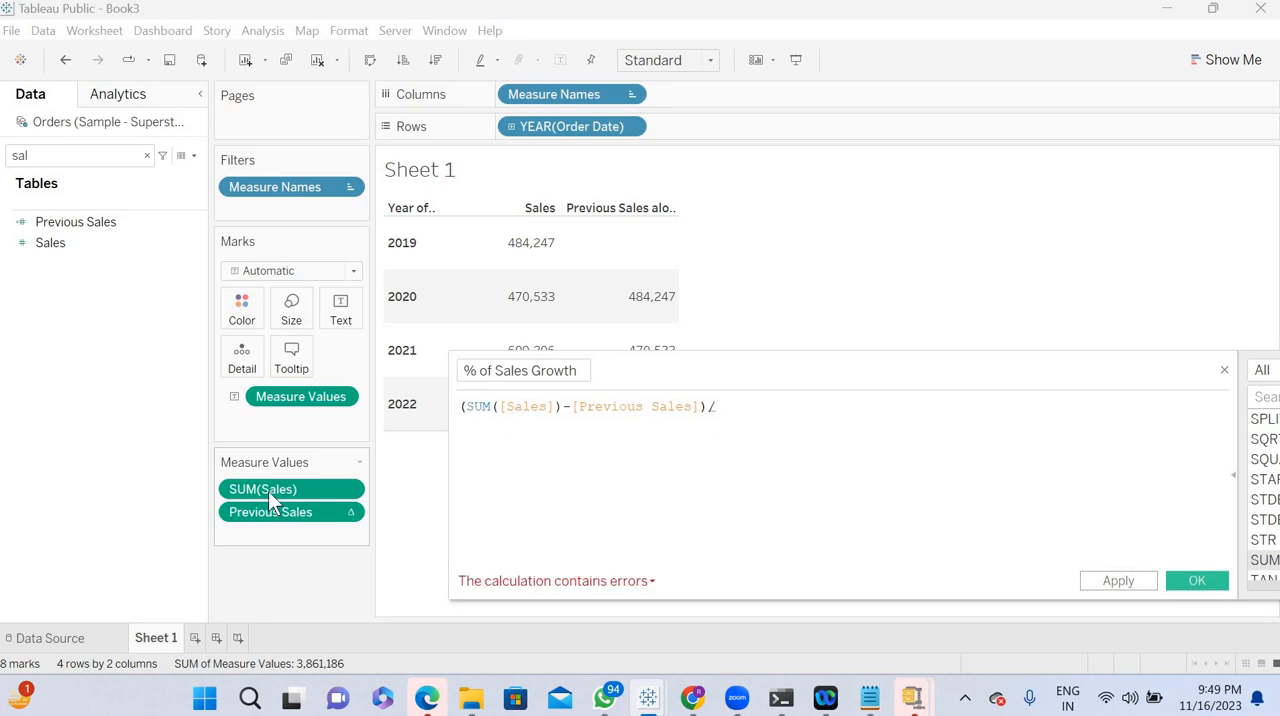
left_click_drag(263, 489, 801, 425)
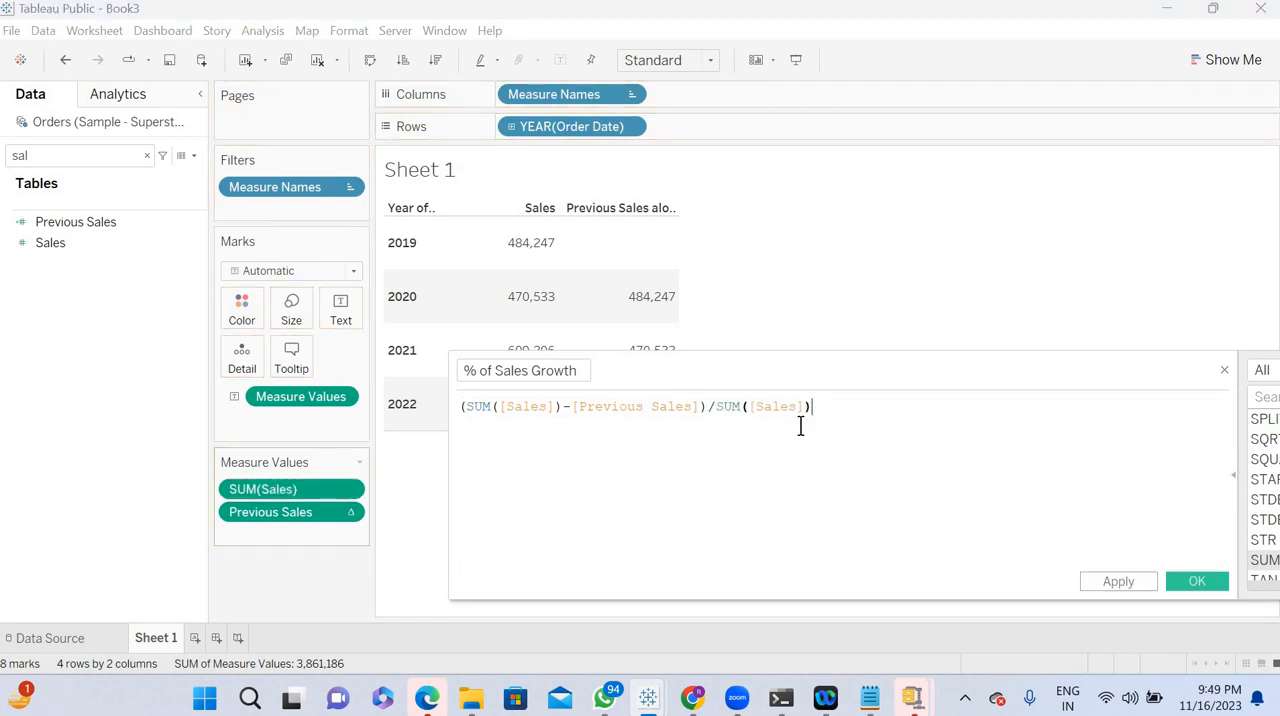
left_click(1117, 585)
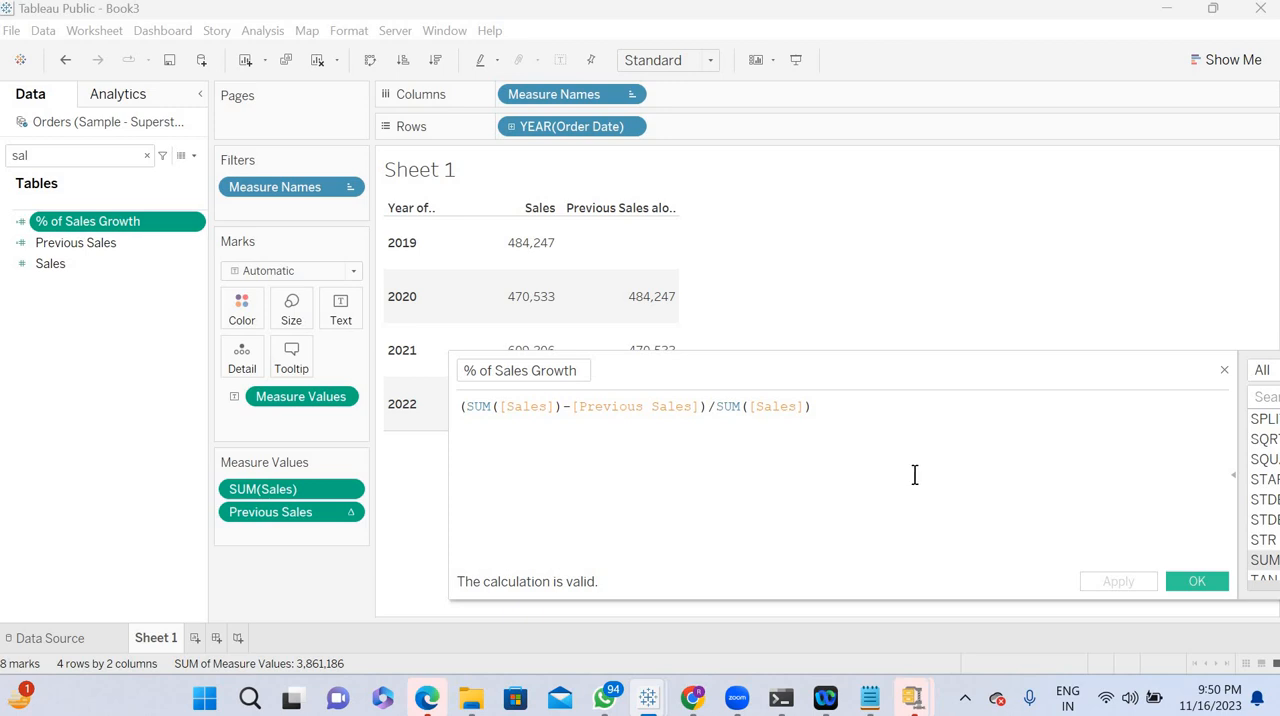
left_click(1196, 581)
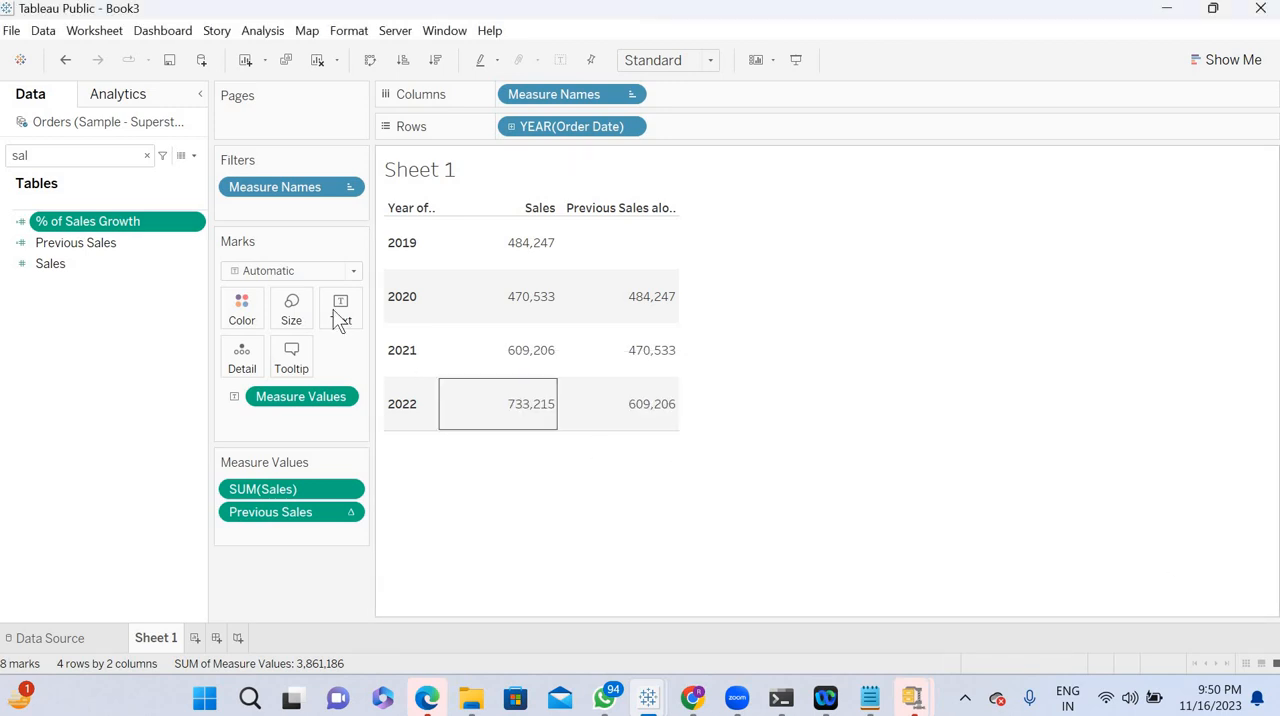
- Add % of Sales Growth below Previous Sales in the measure values and format it as a percentage with 1 decimal place
left_click_drag(114, 222, 293, 536)
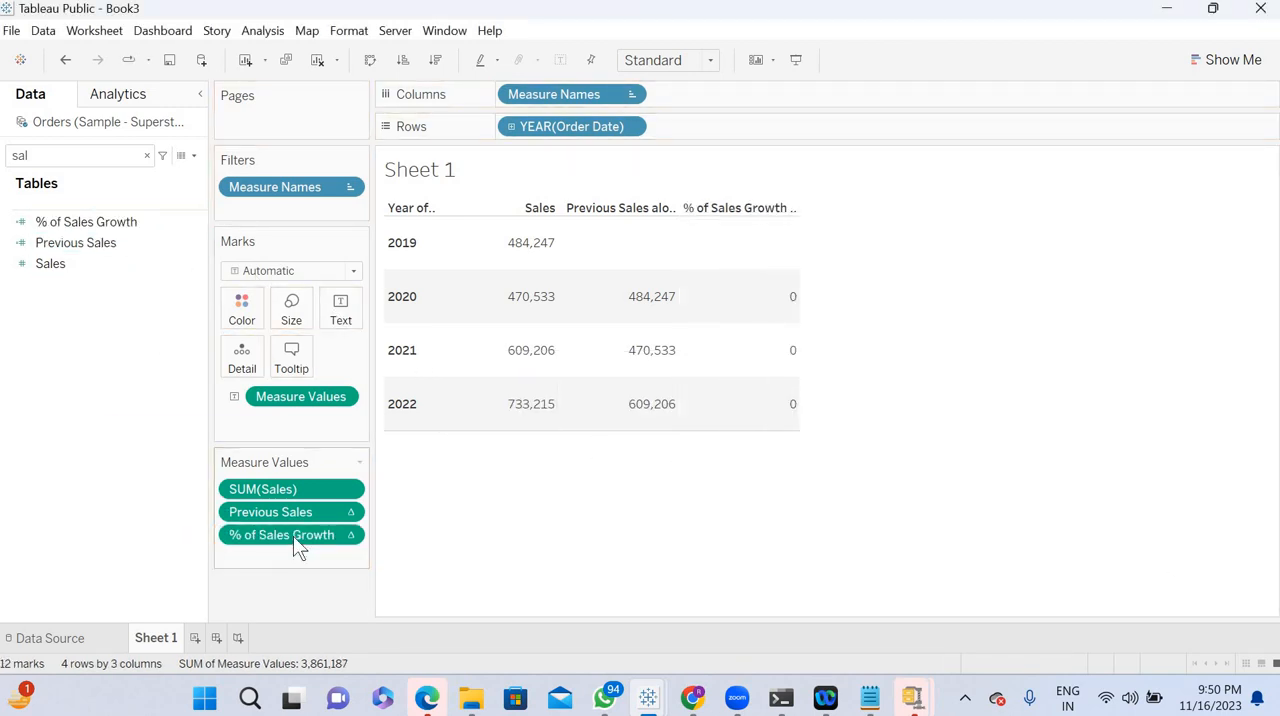
left_click(350, 536)
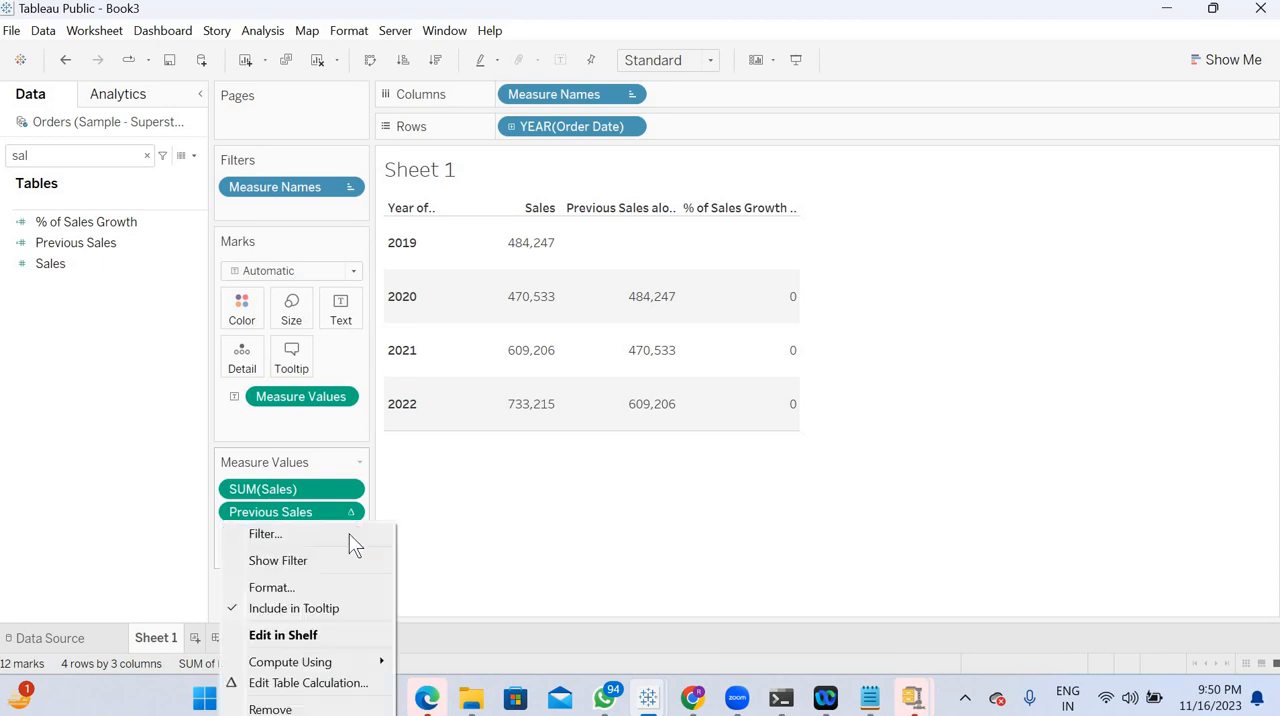
left_click(272, 588)
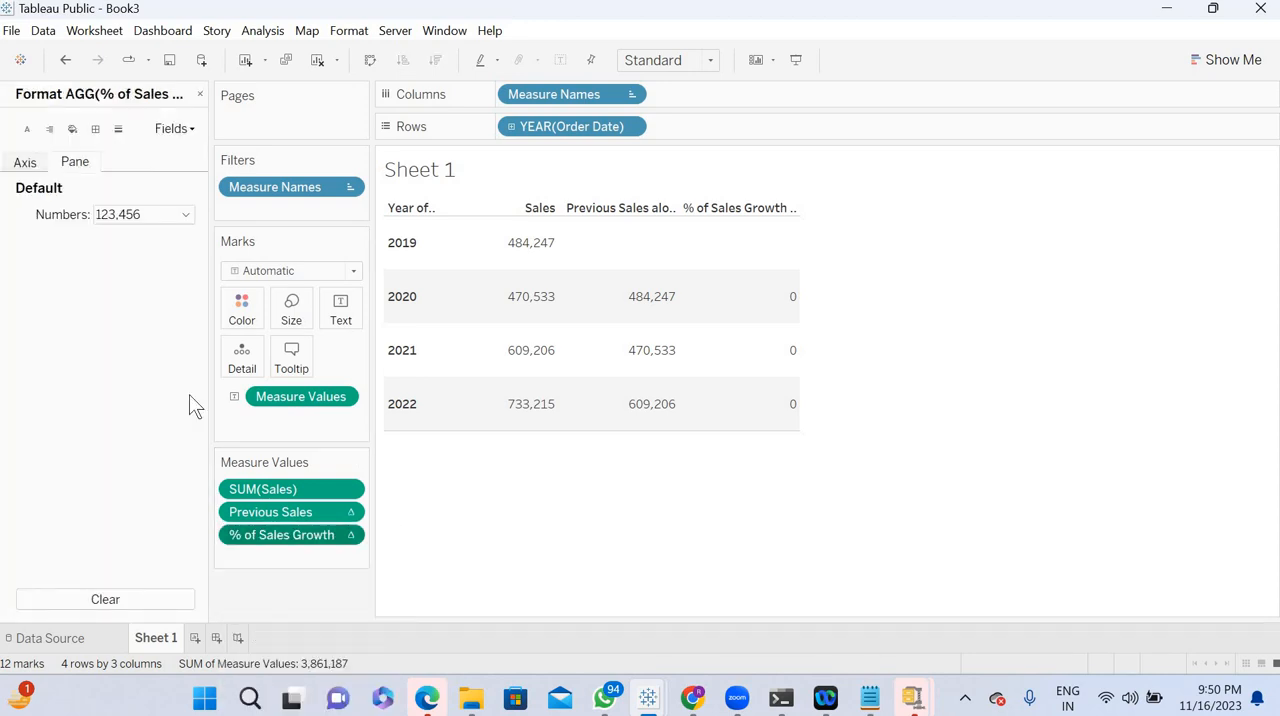
left_click(147, 218)
left_click(164, 325)
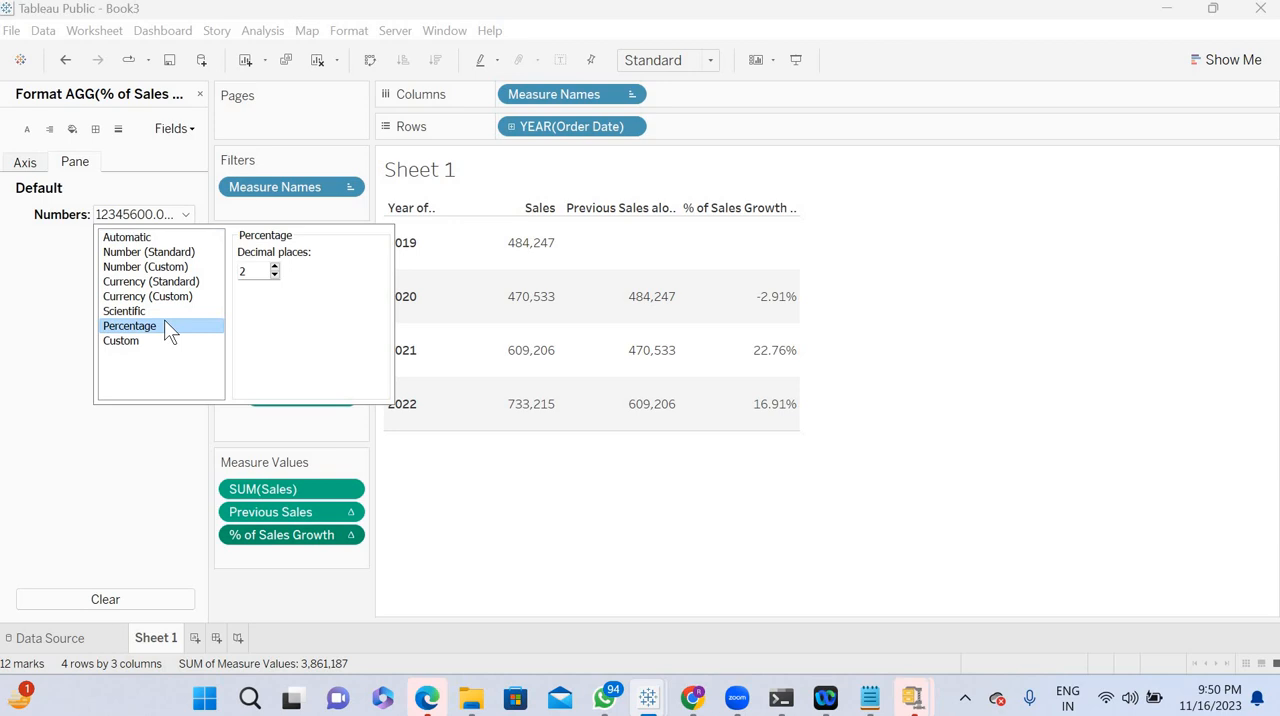
left_click(254, 270)
key("BackSpace")
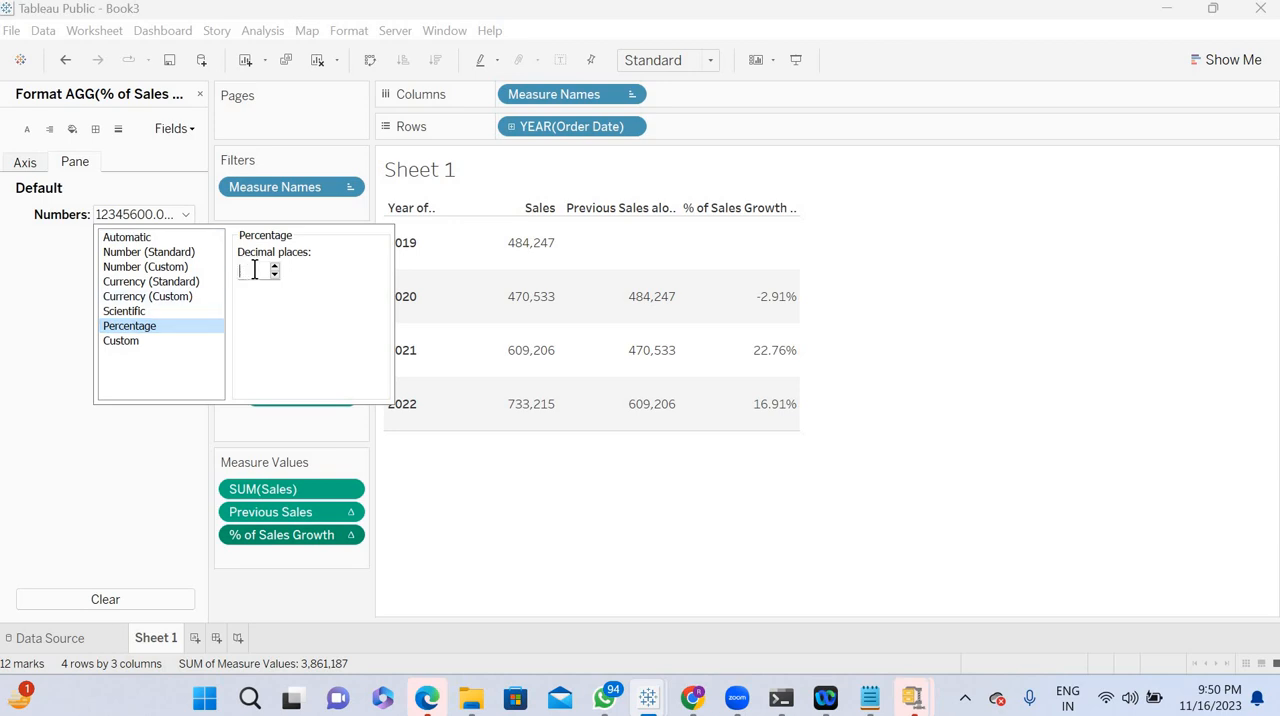
type("1")
left_click(115, 477)
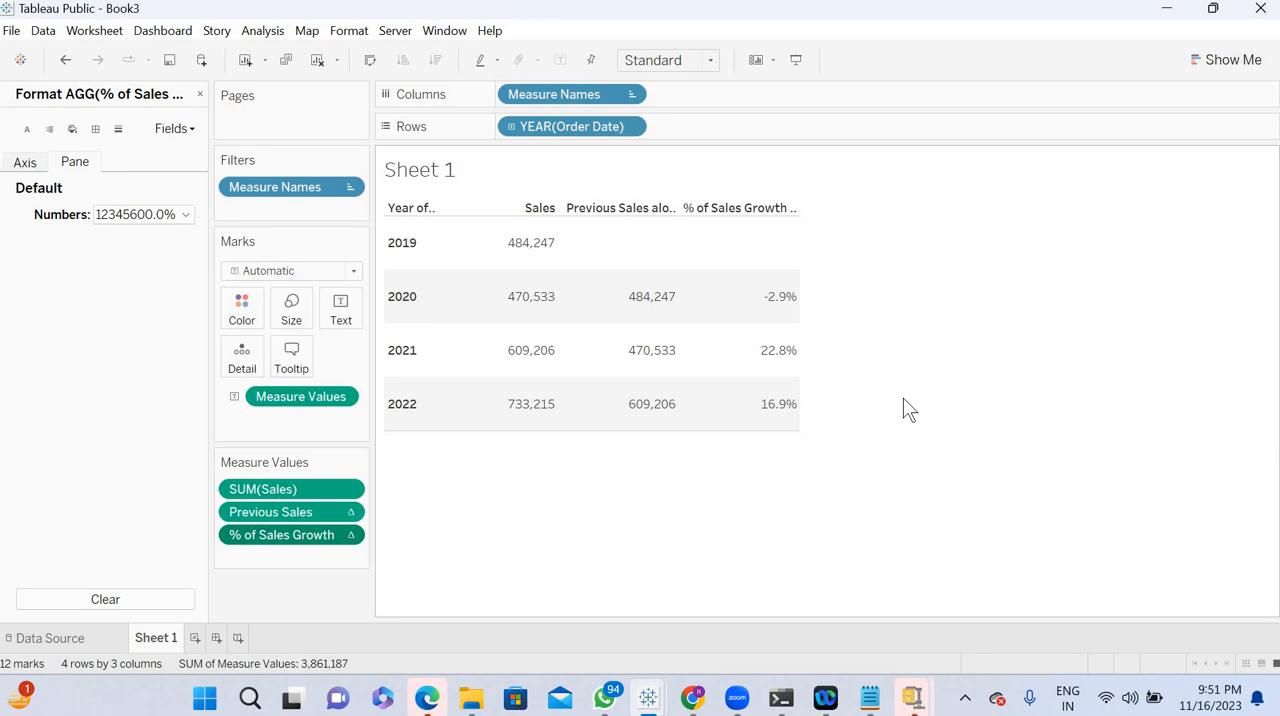
left_click(200, 94)
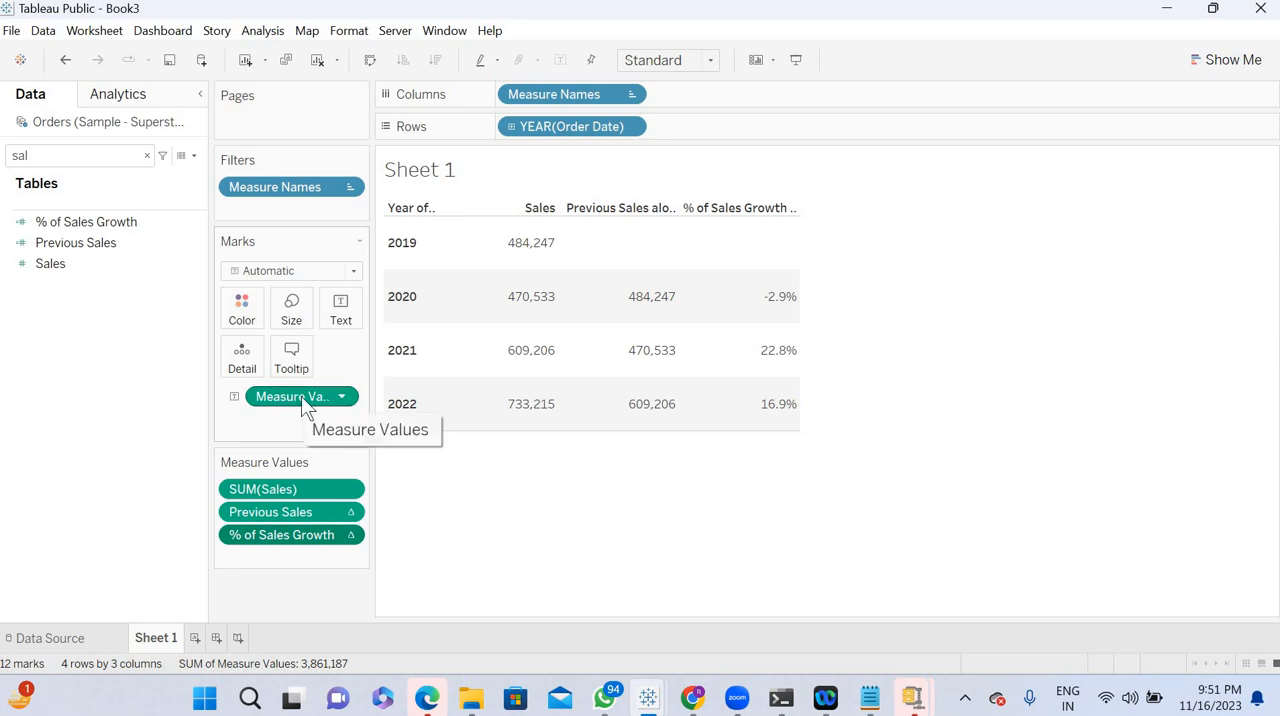
- Color the table's marks by Measure Values while keeping Measure Values as the text
left_click_drag(301, 396, 255, 314)
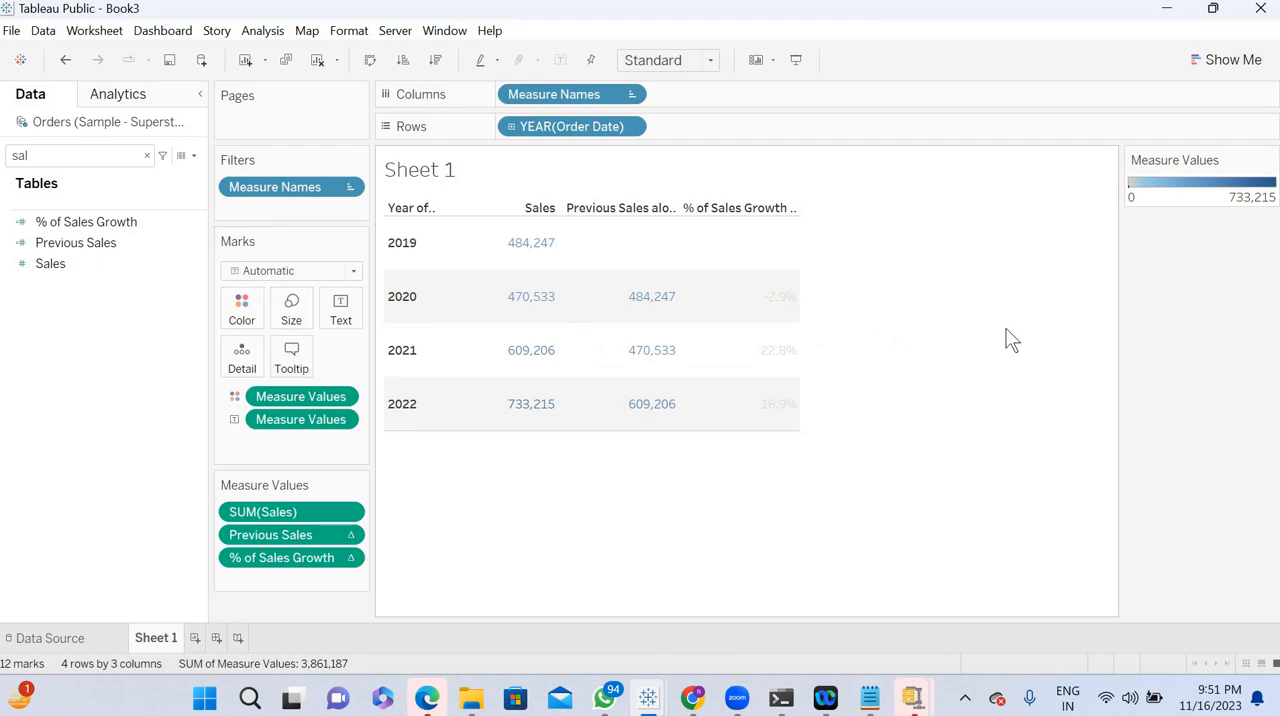
left_click(1270, 162)
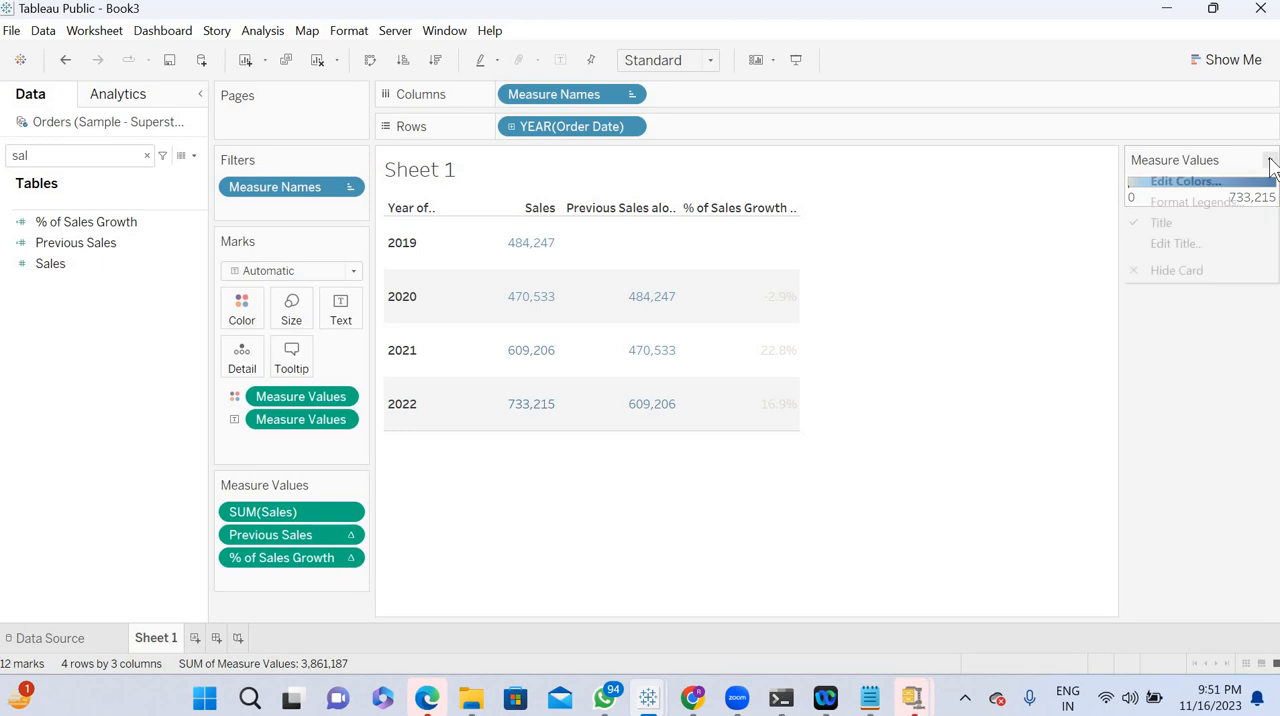
left_click(1213, 184)
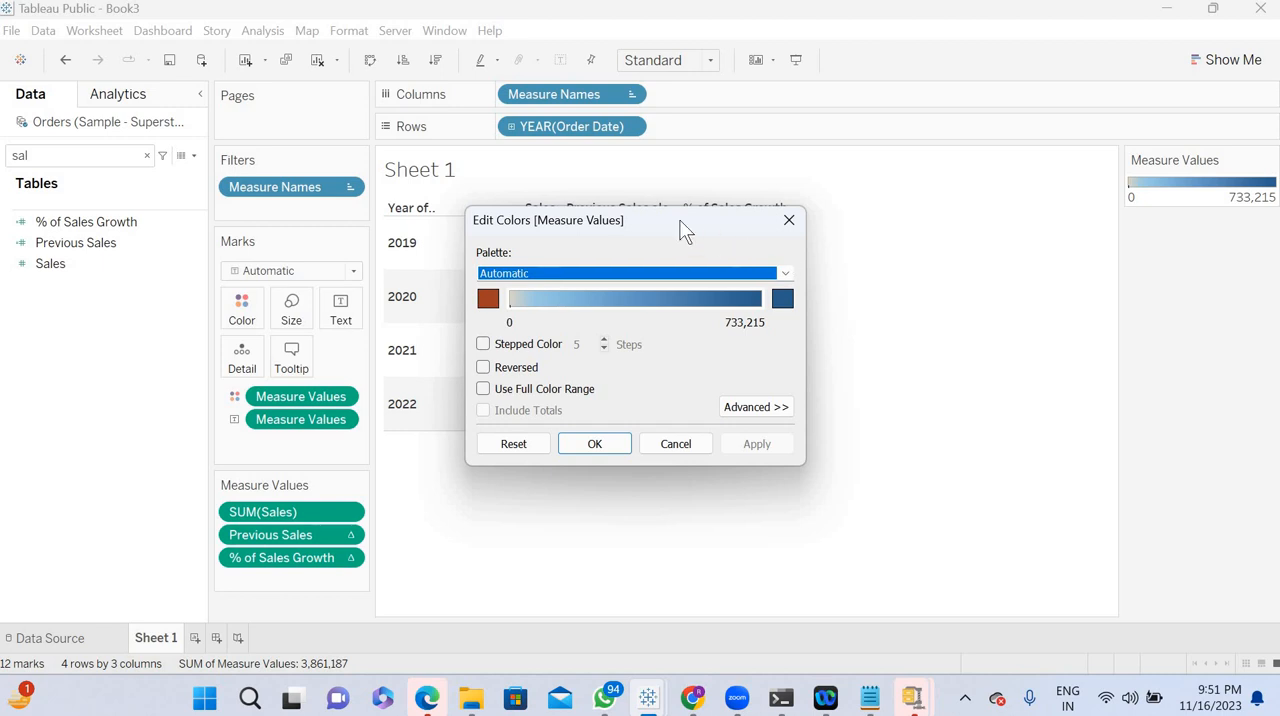
left_click_drag(680, 229, 849, 323)
left_click_drag(882, 272, 894, 265)
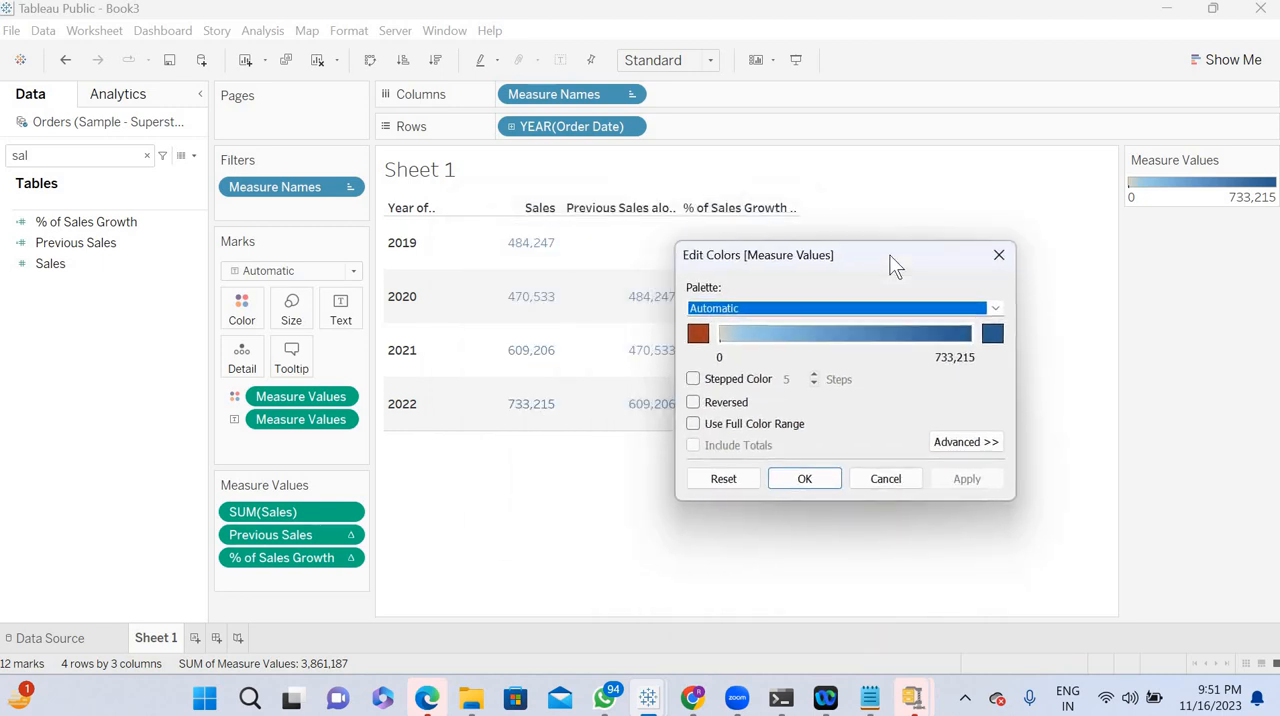
left_click(999, 255)
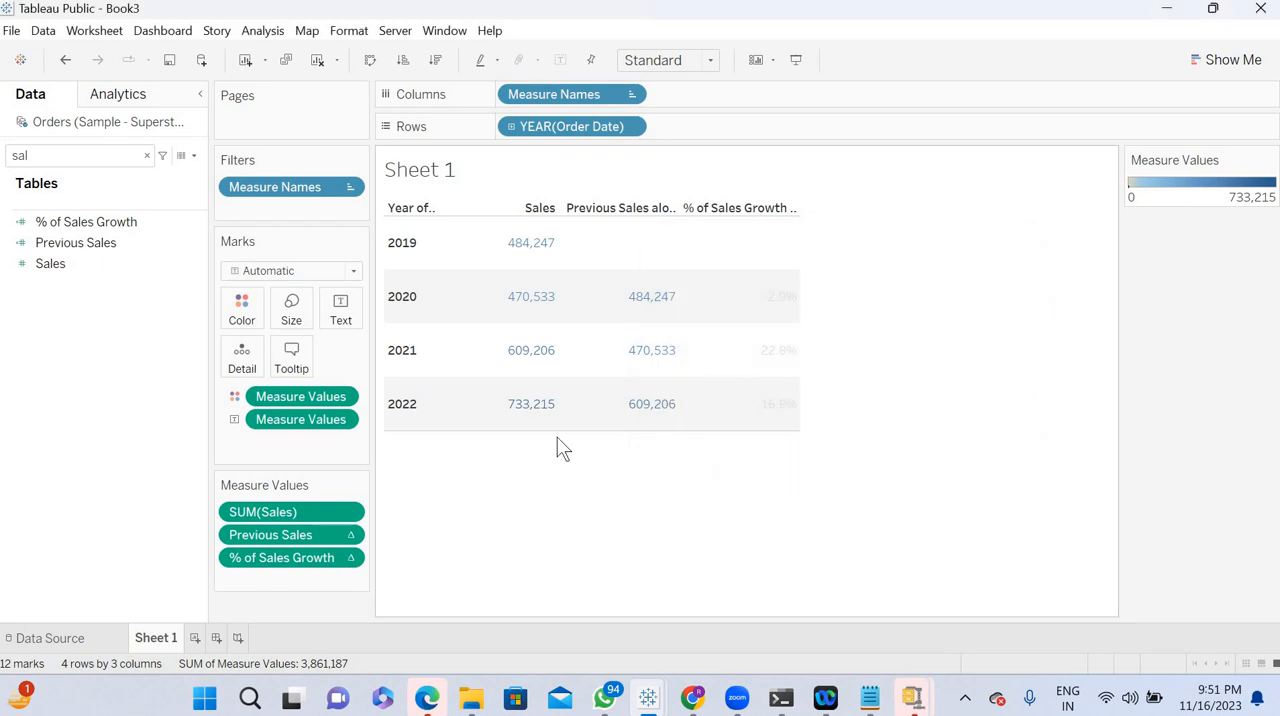
- Use separate color legends for the measure values and change the mark type to Square
right_click(348, 400)
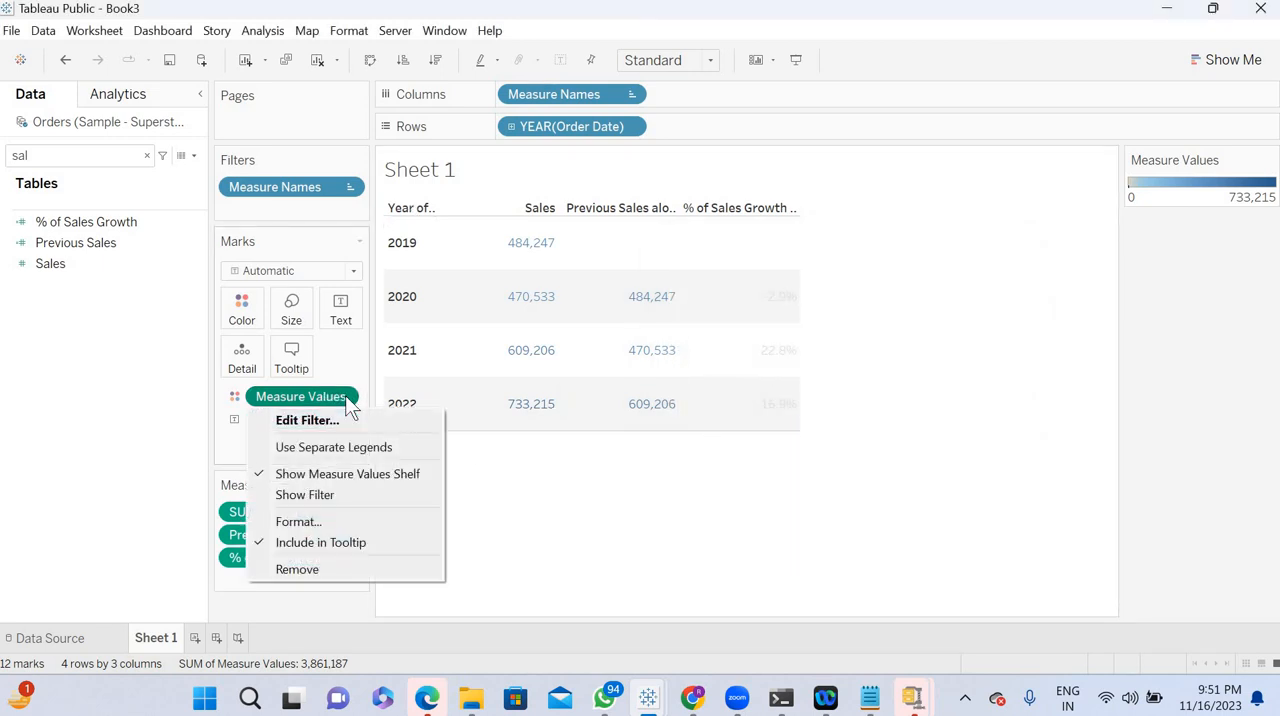
left_click(334, 448)
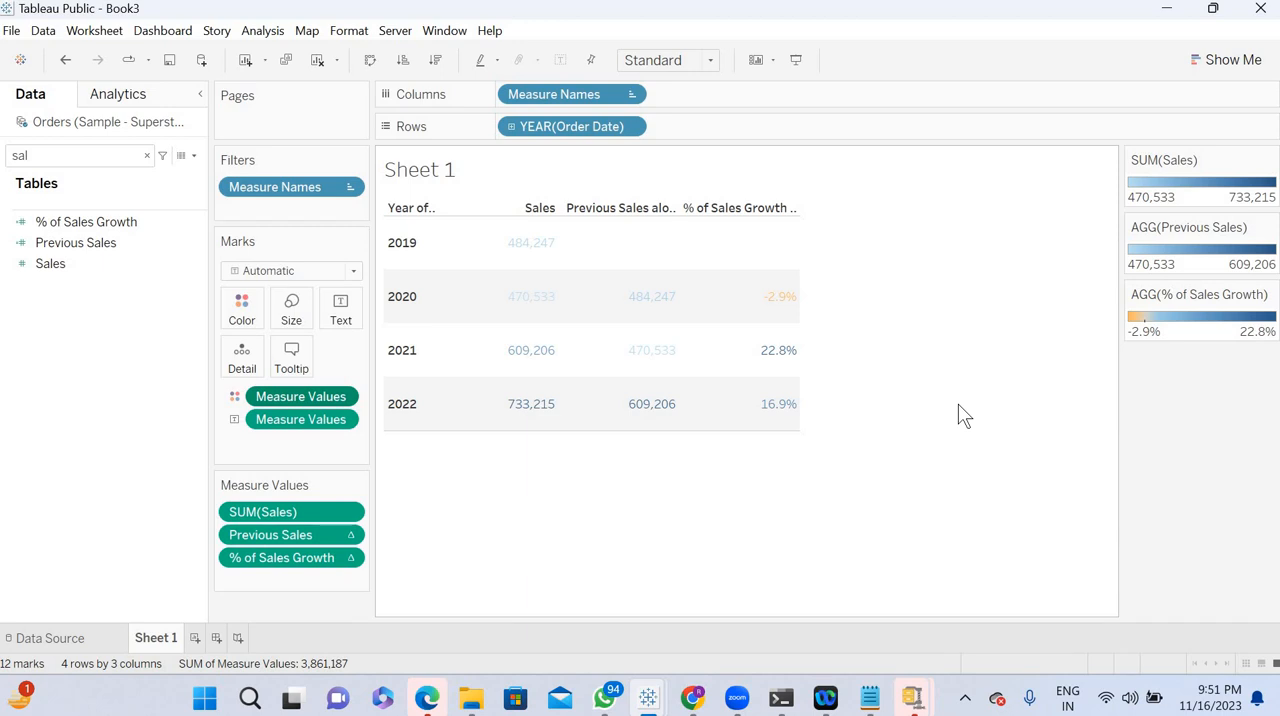
left_click(287, 272)
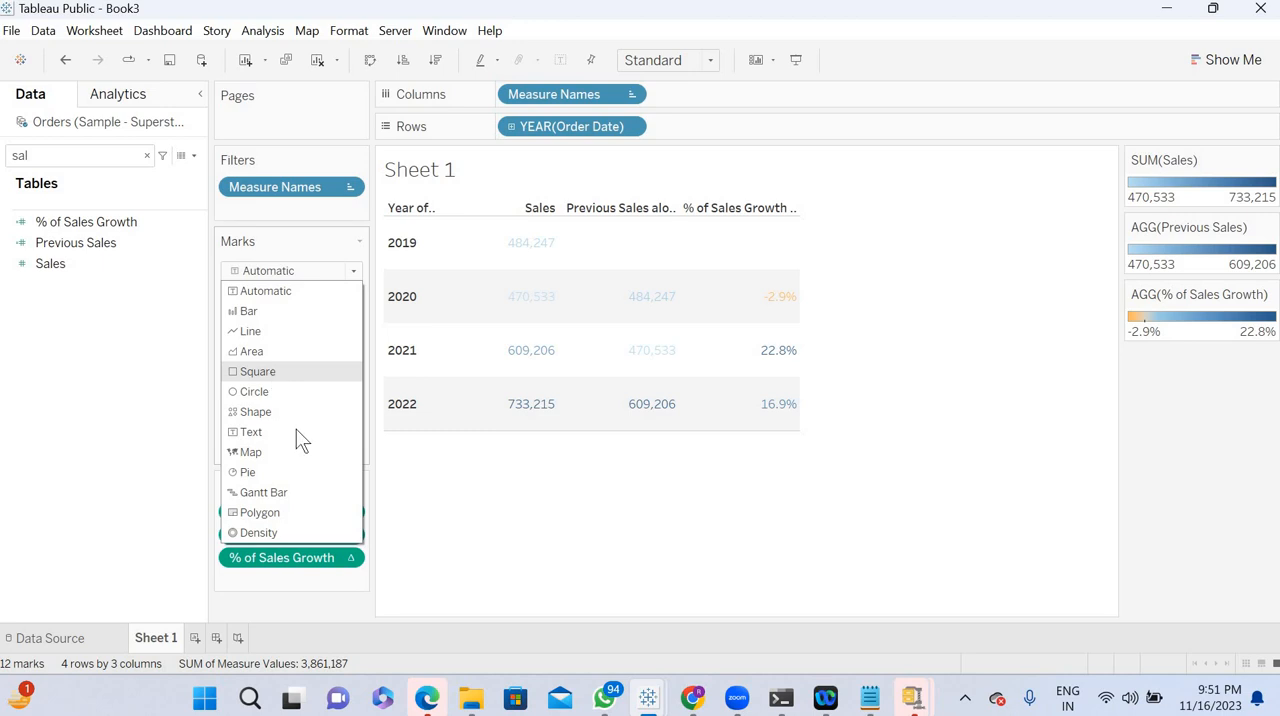
left_click(257, 372)
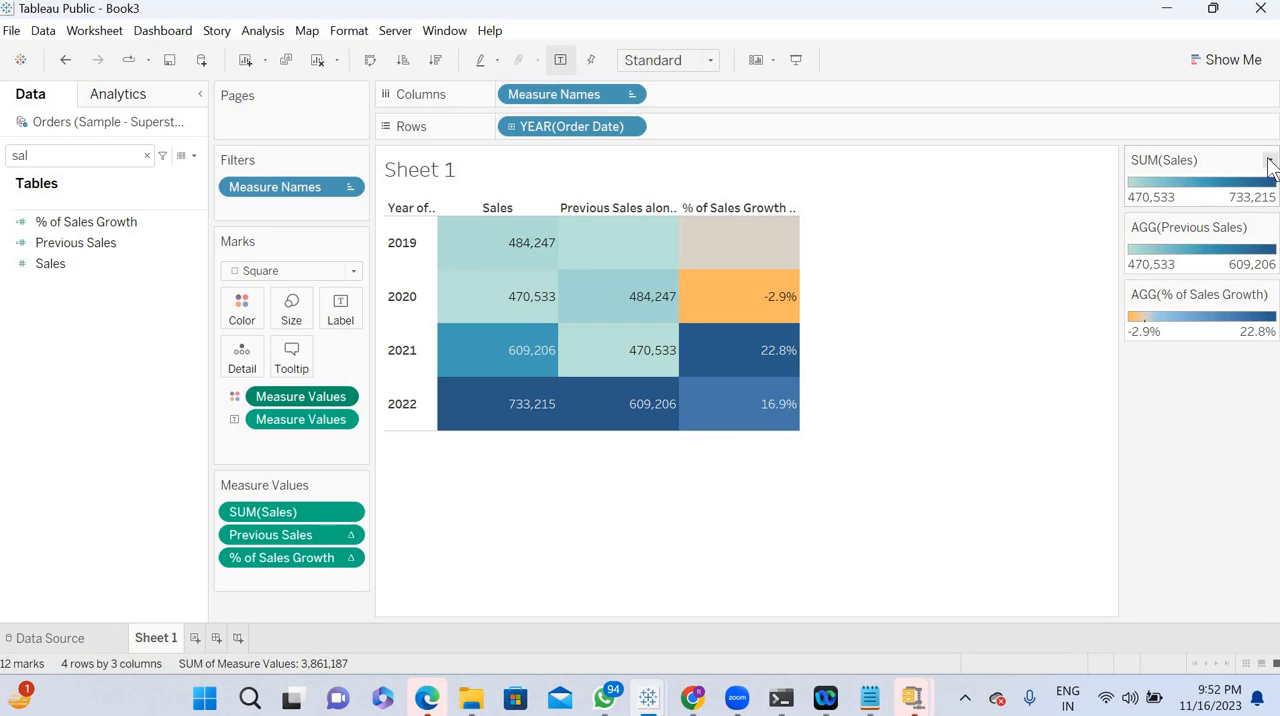
- Set the Sales color palette's end color to white (#ffffff) and apply it
double_click(1220, 185)
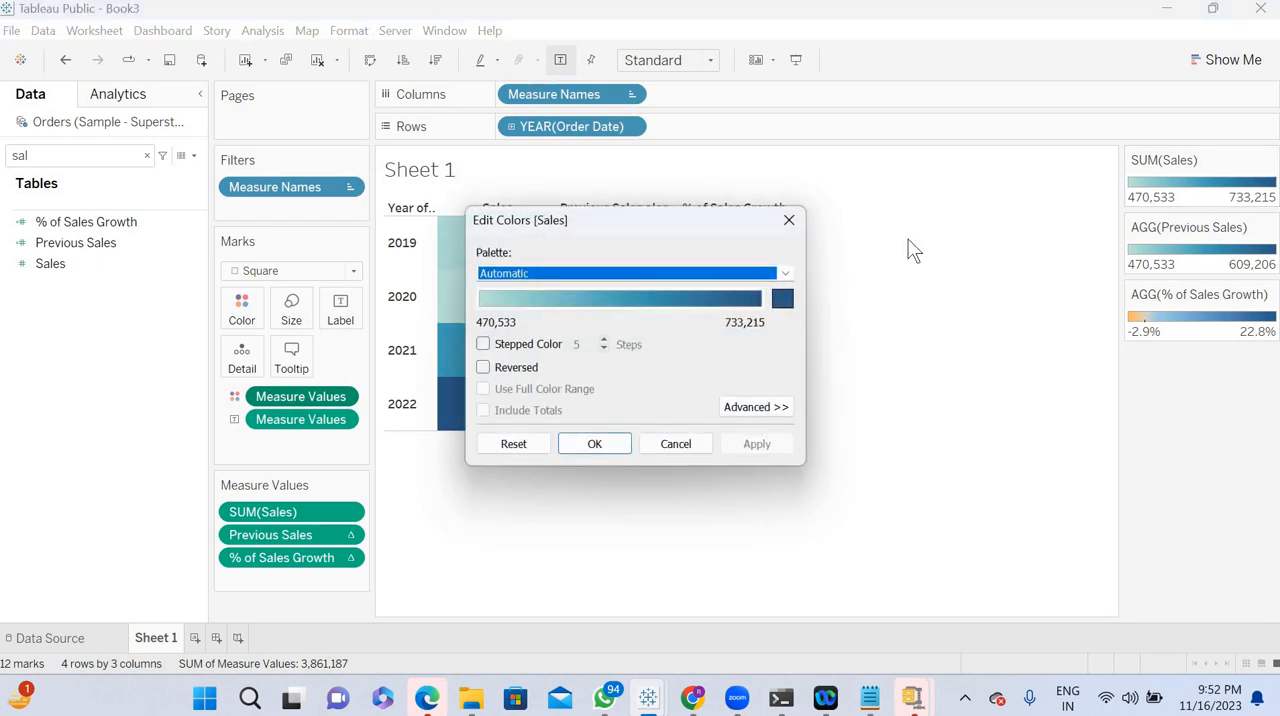
left_click(783, 300)
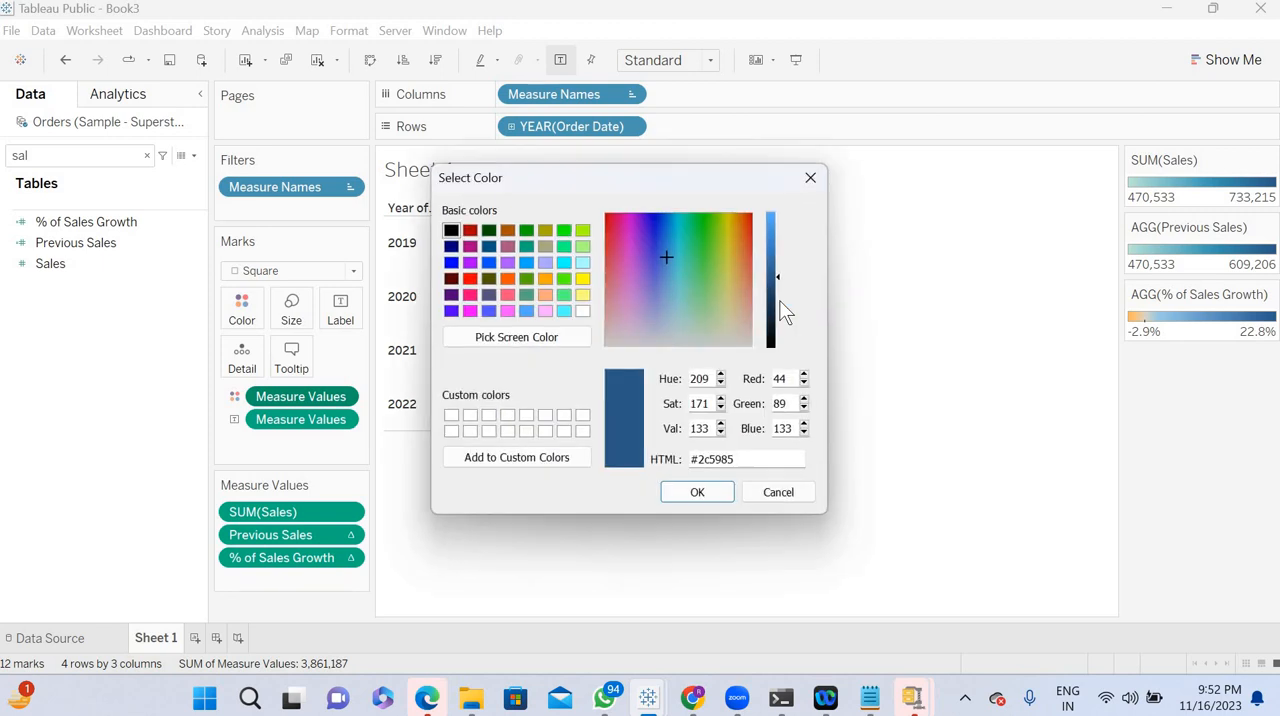
left_click(580, 311)
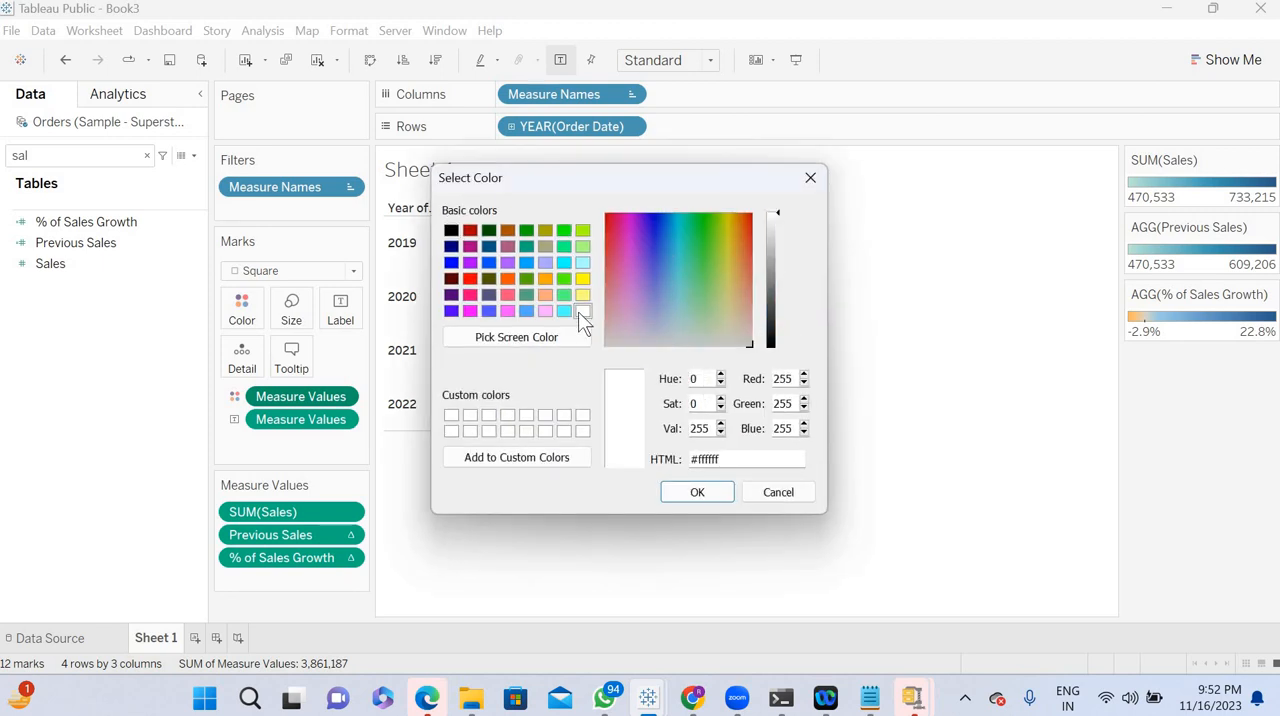
left_click(697, 494)
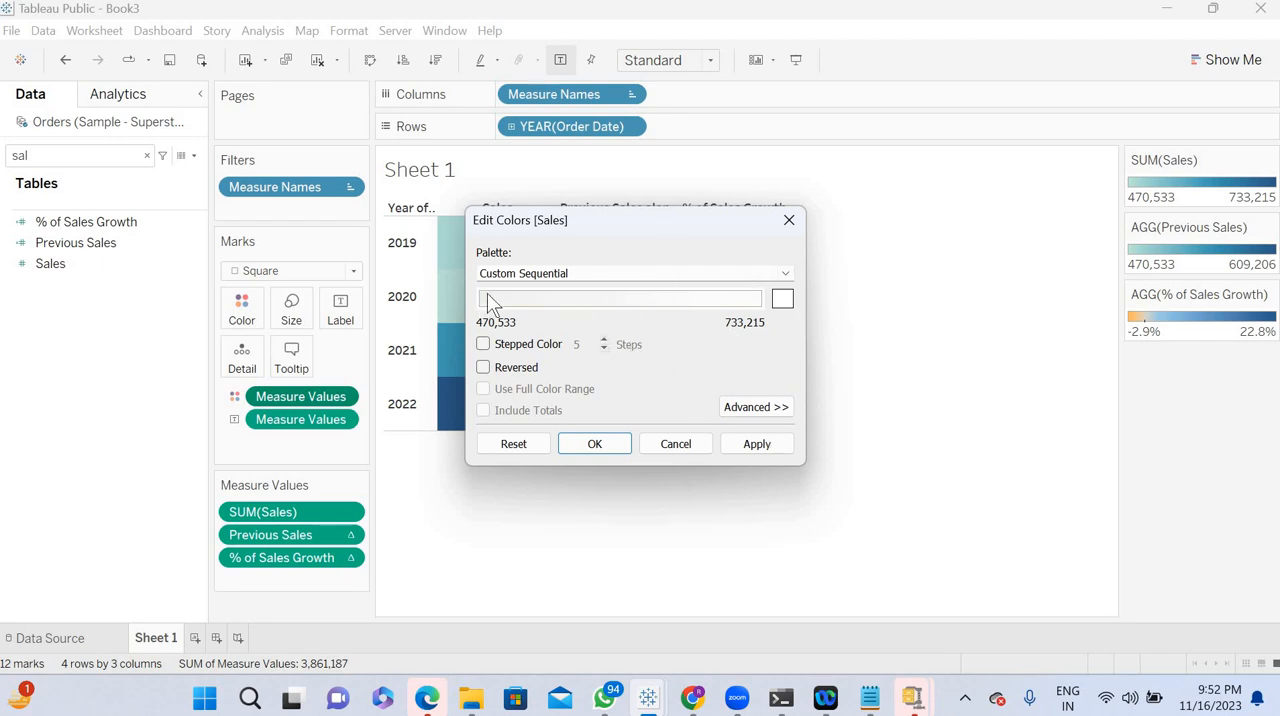
left_click(751, 444)
left_click(594, 444)
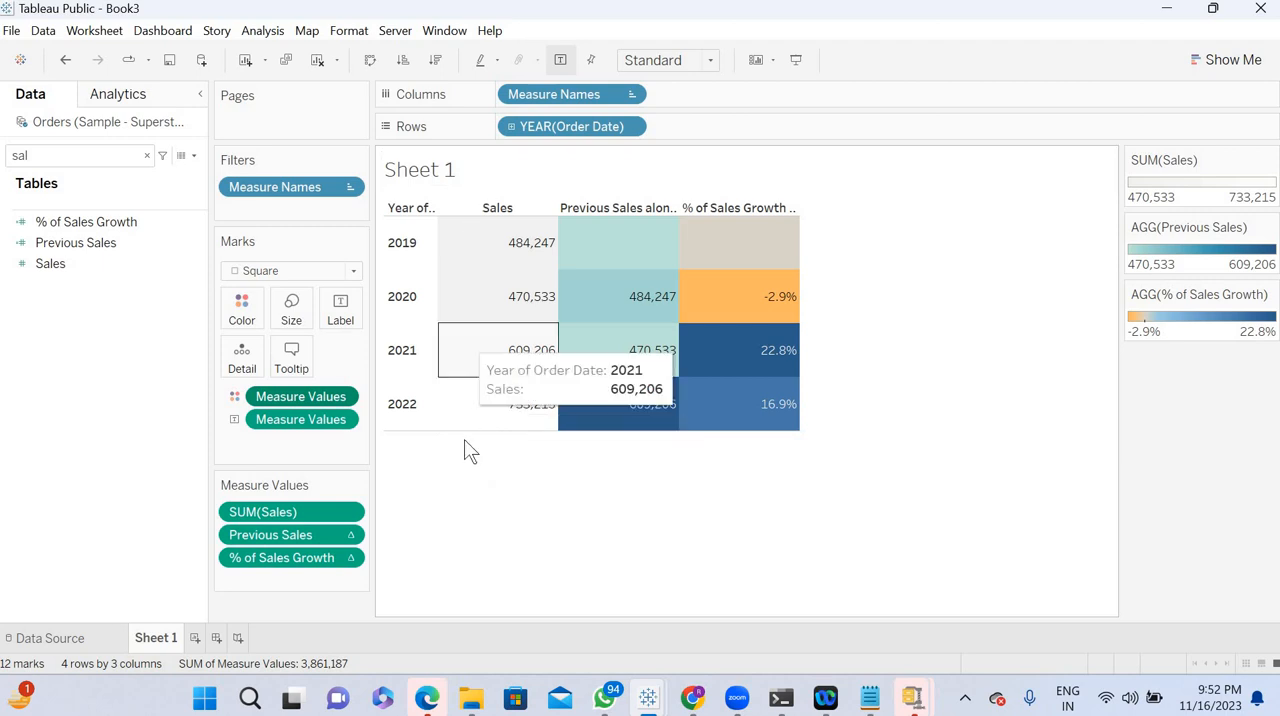
- Turn on stepped color for the Sales palette with 2 steps and apply it
double_click(1248, 190)
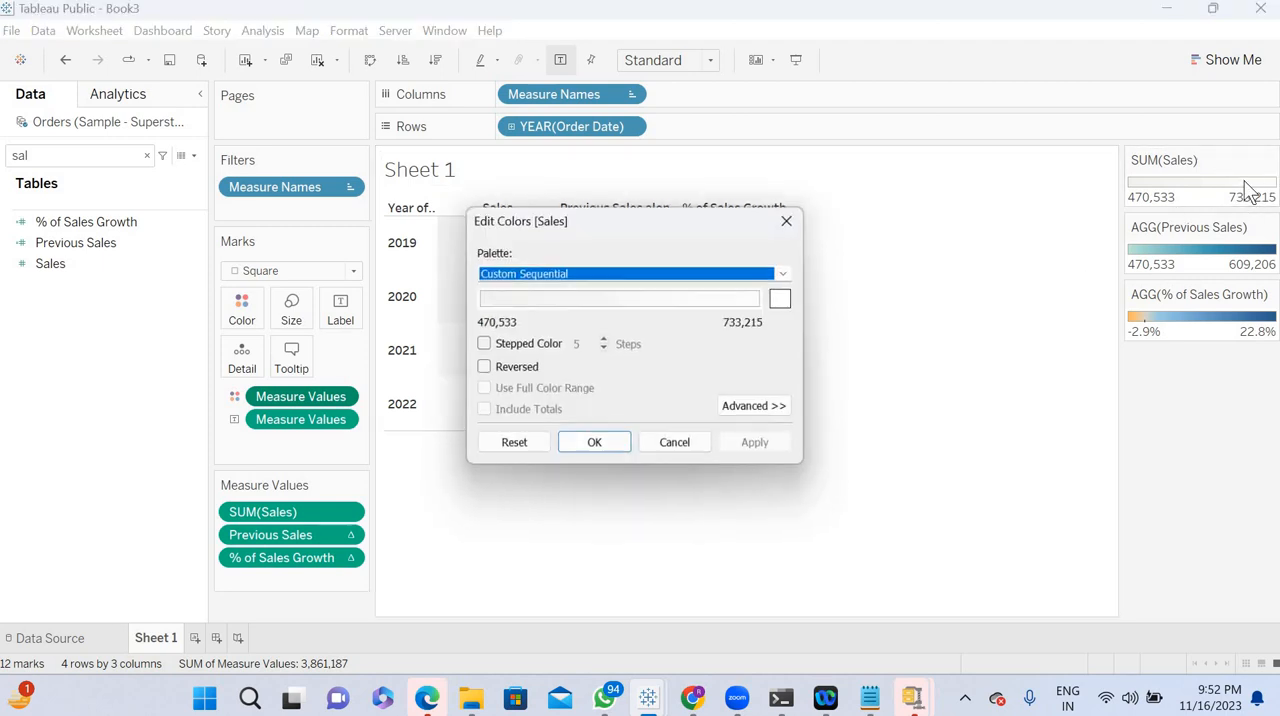
left_click(483, 344)
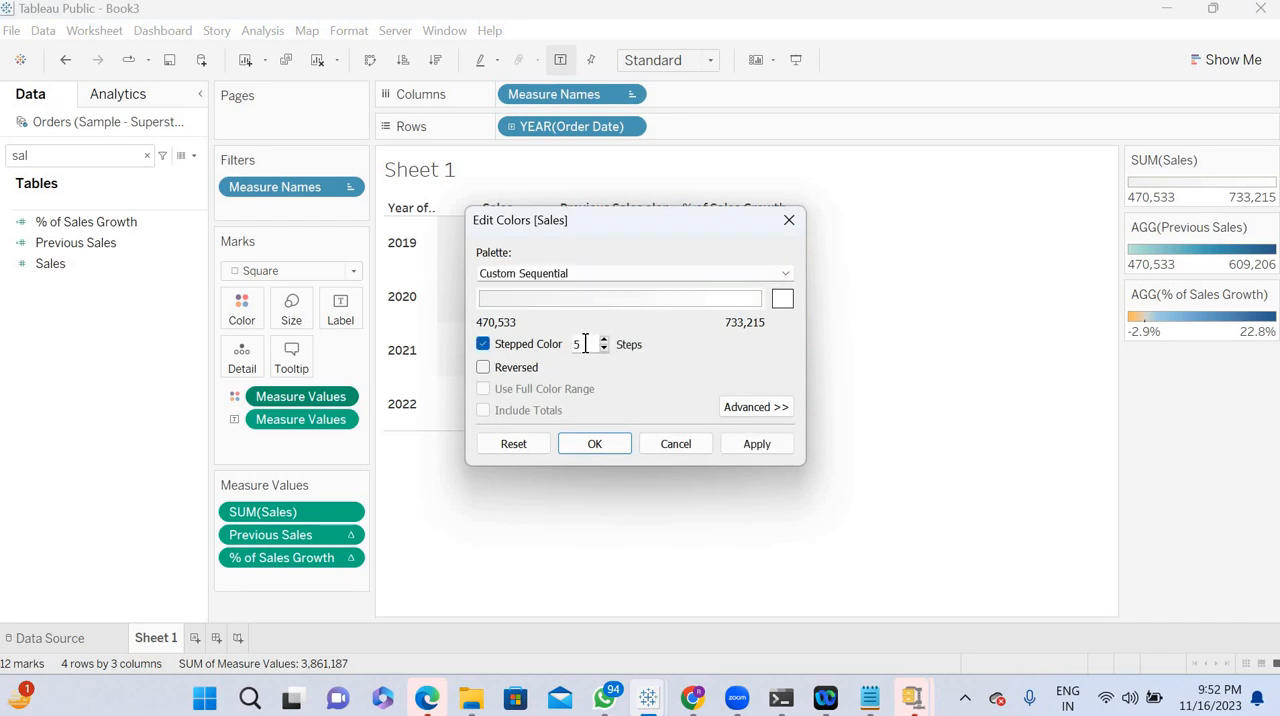
double_click(585, 344)
type("2")
left_click(753, 446)
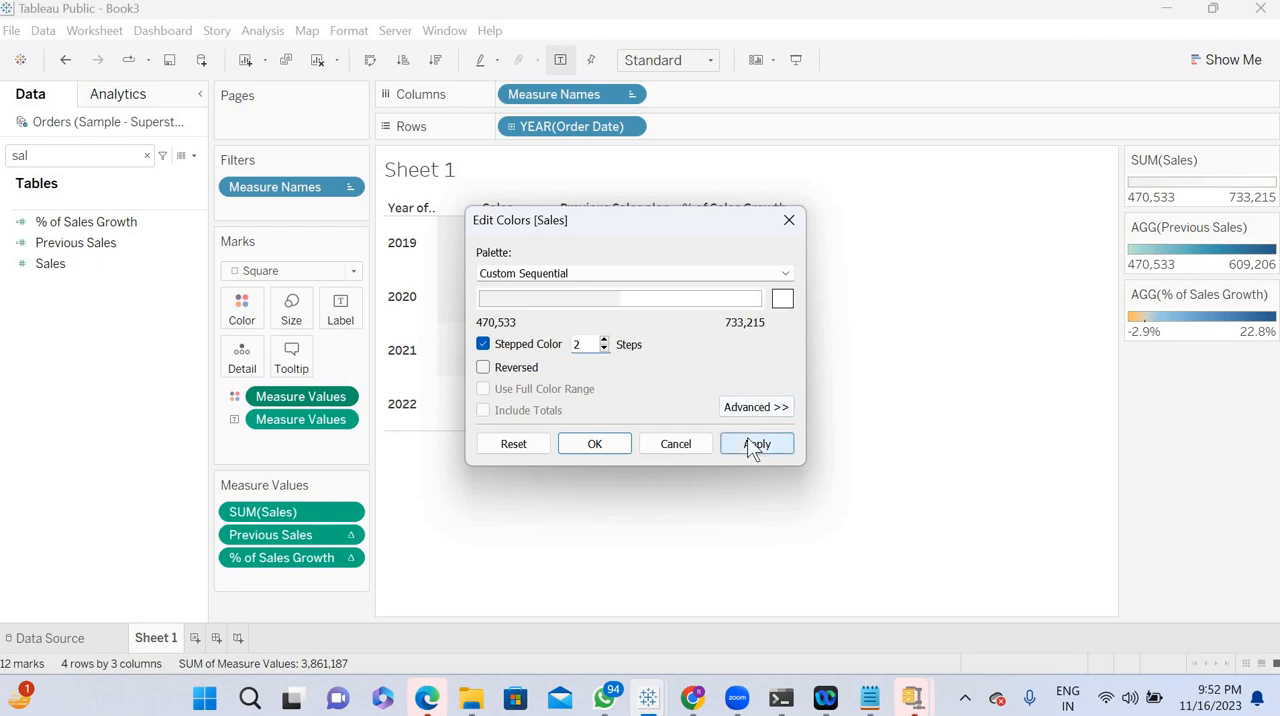
- Switch the Sales color palette to Orange-Blue Diverging and set its start color to white
left_click(782, 301)
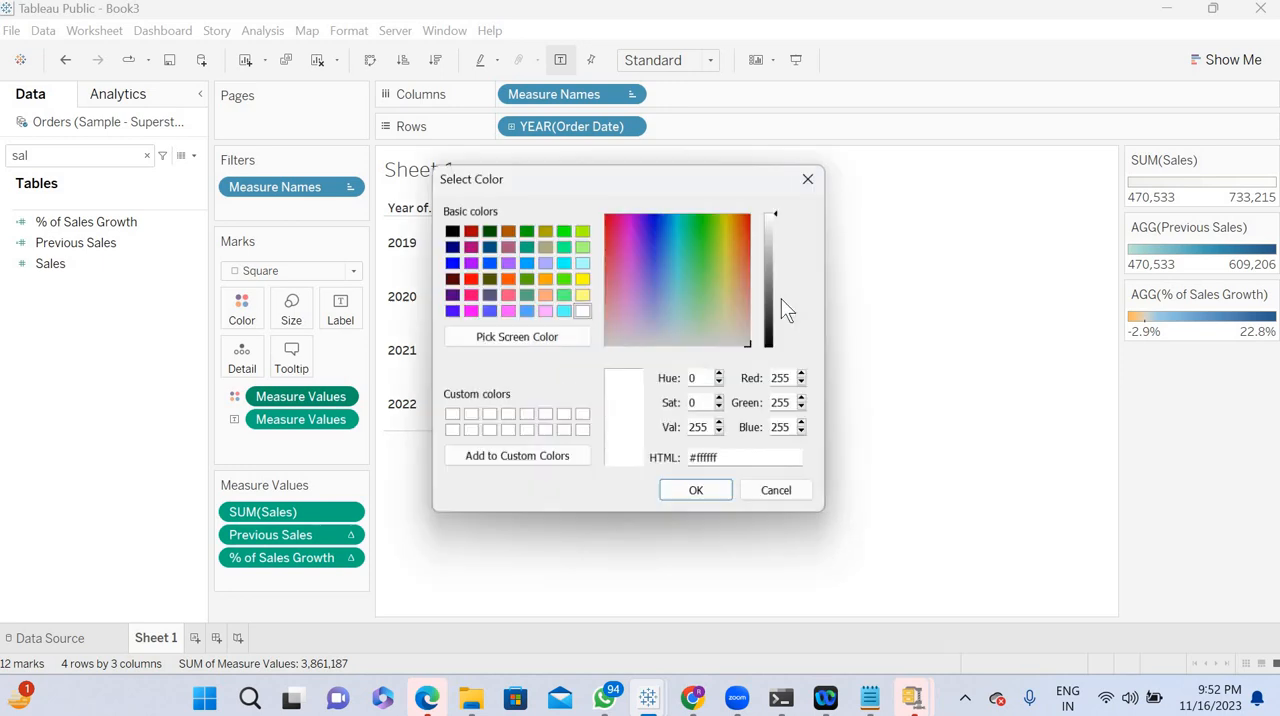
left_click(811, 180)
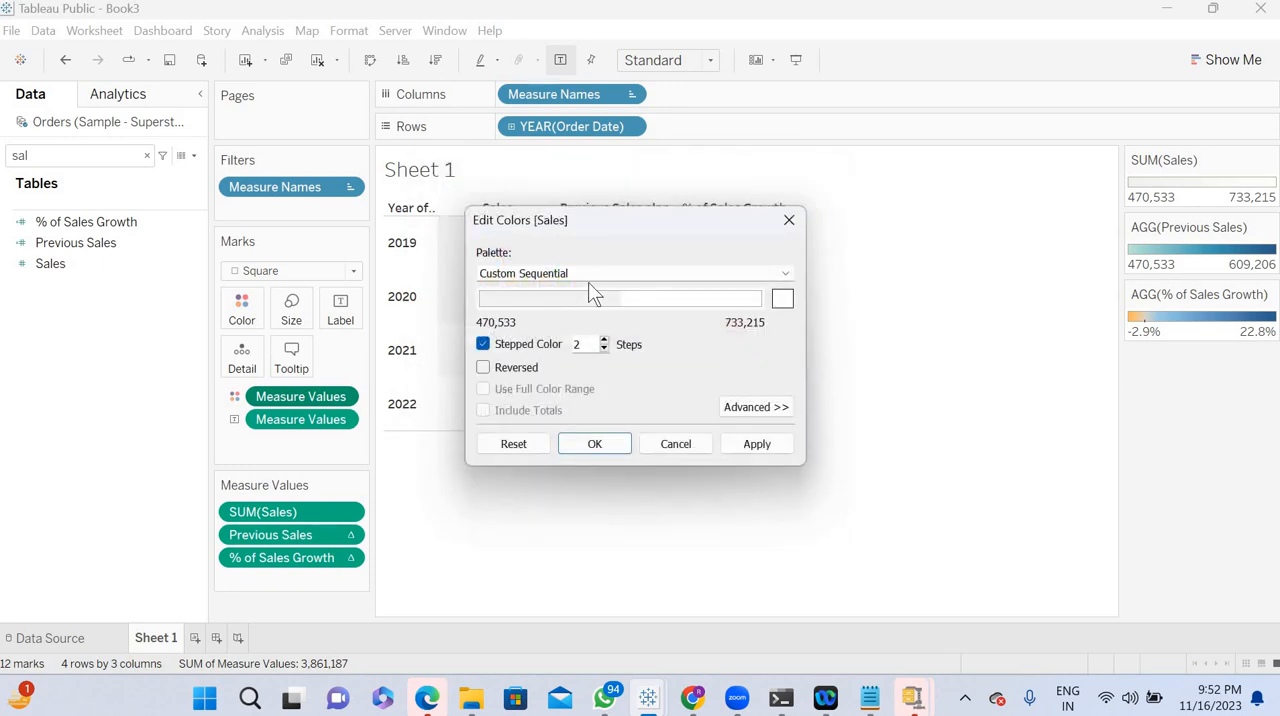
left_click(785, 274)
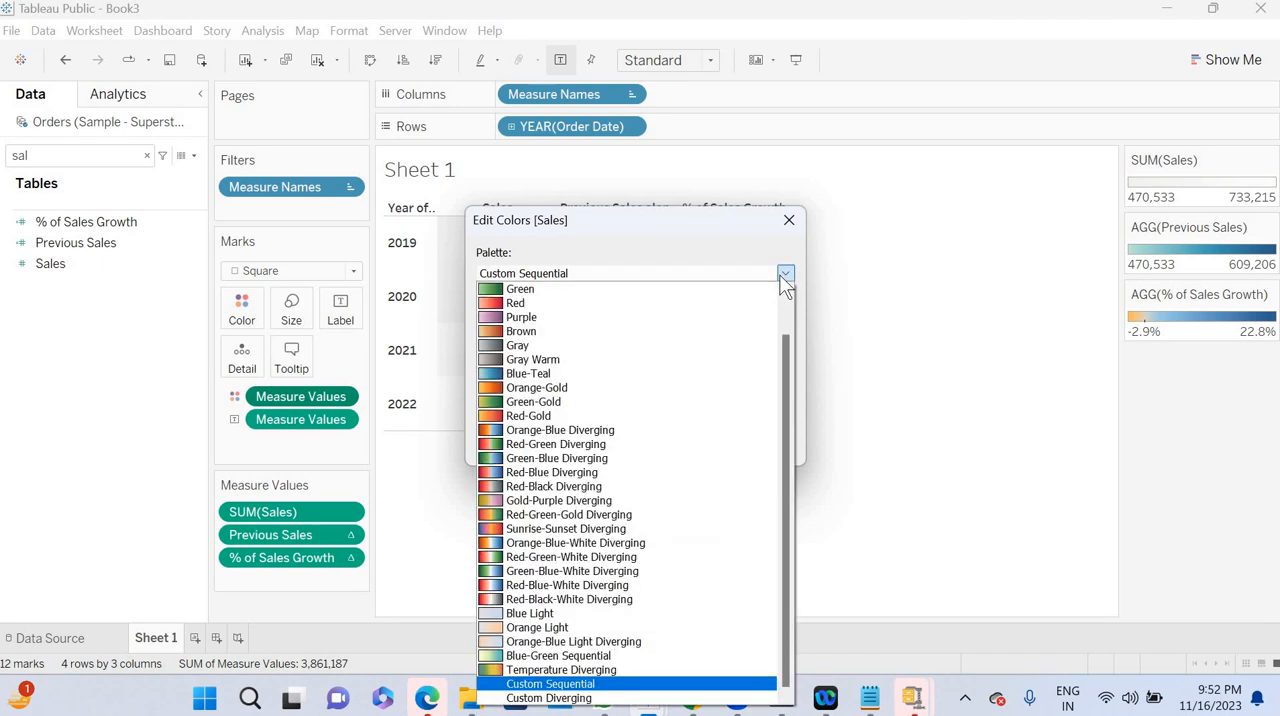
left_click(640, 435)
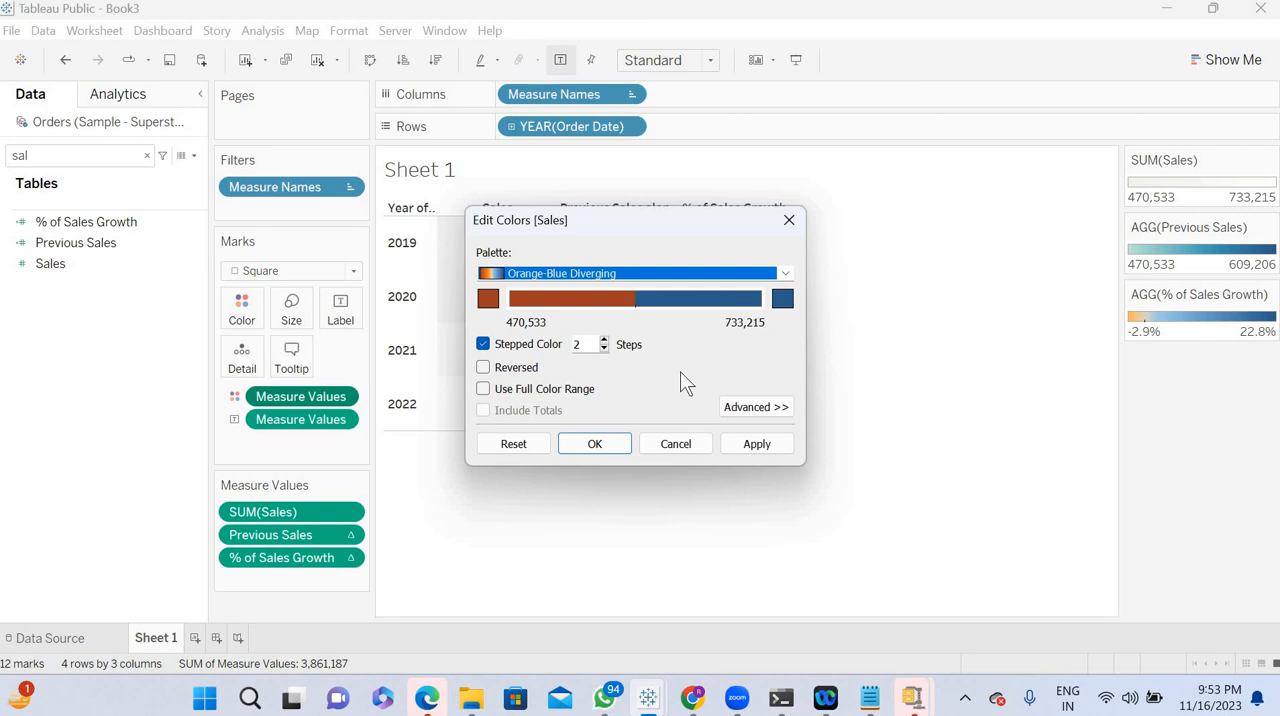
left_click(487, 298)
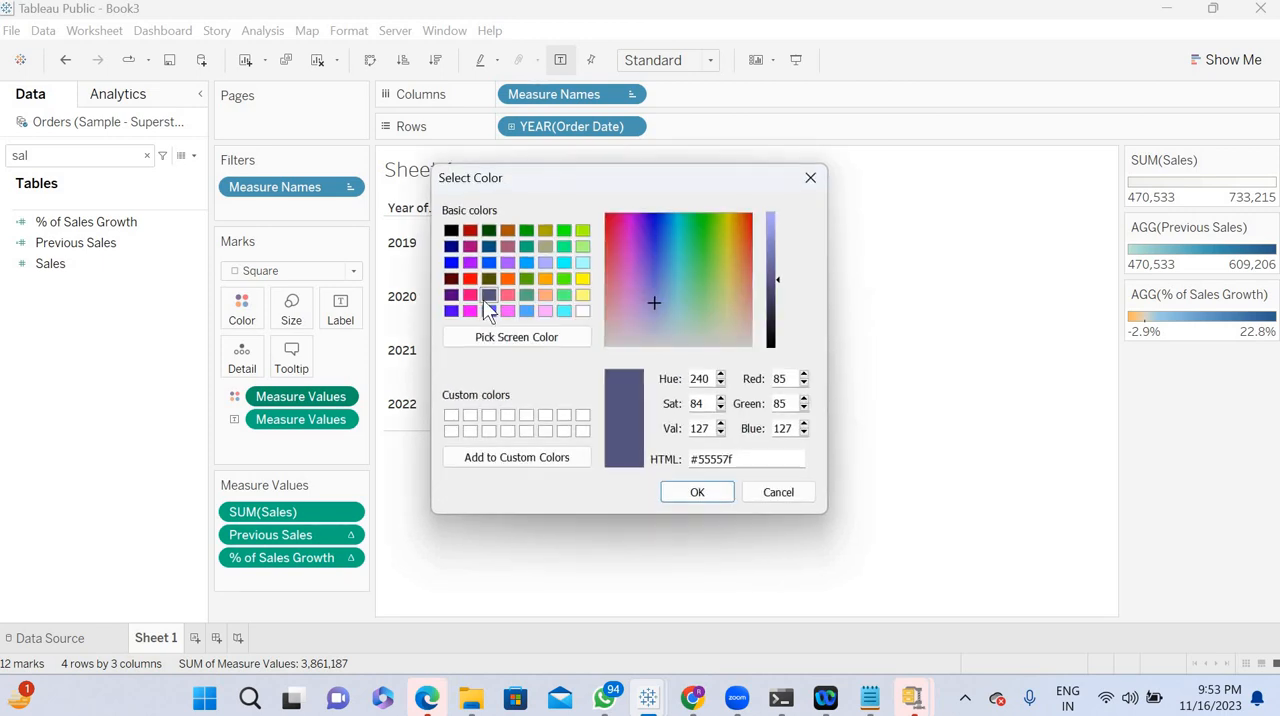
left_click(583, 313)
left_click(688, 494)
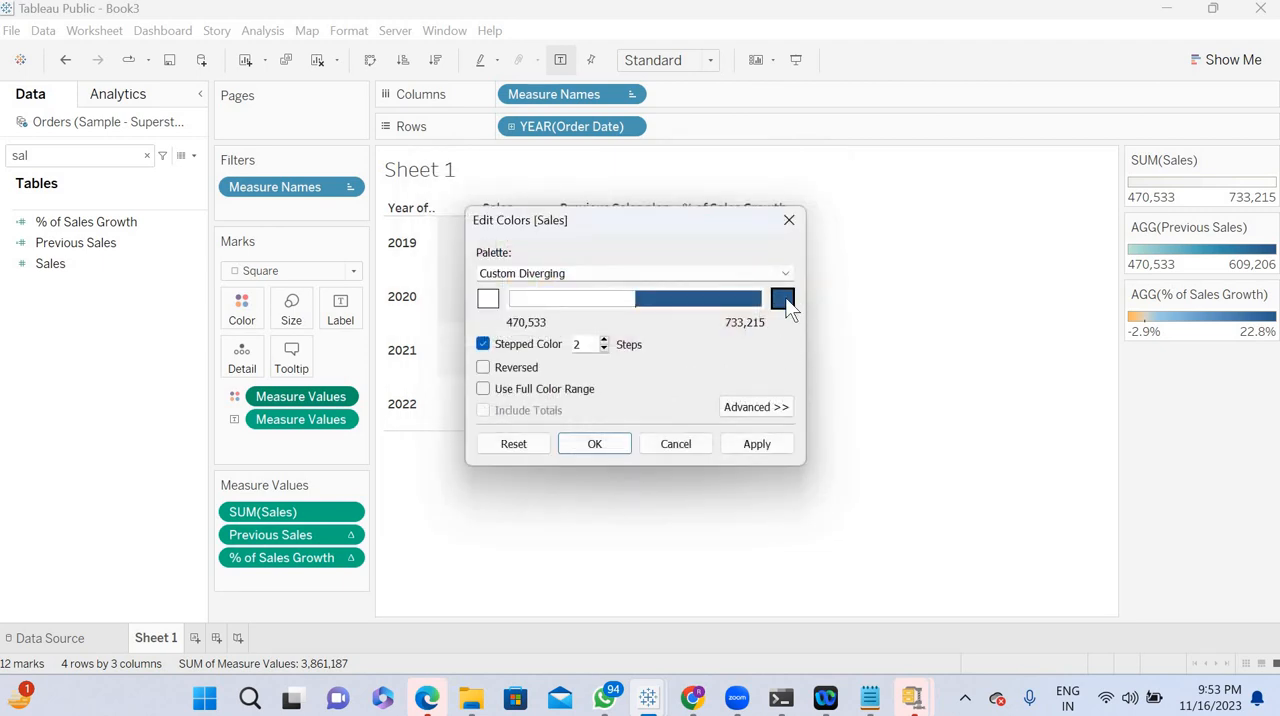
- Set the Sales palette's end color to white (#ffffff) and apply the color changes
left_click(785, 300)
left_click(583, 311)
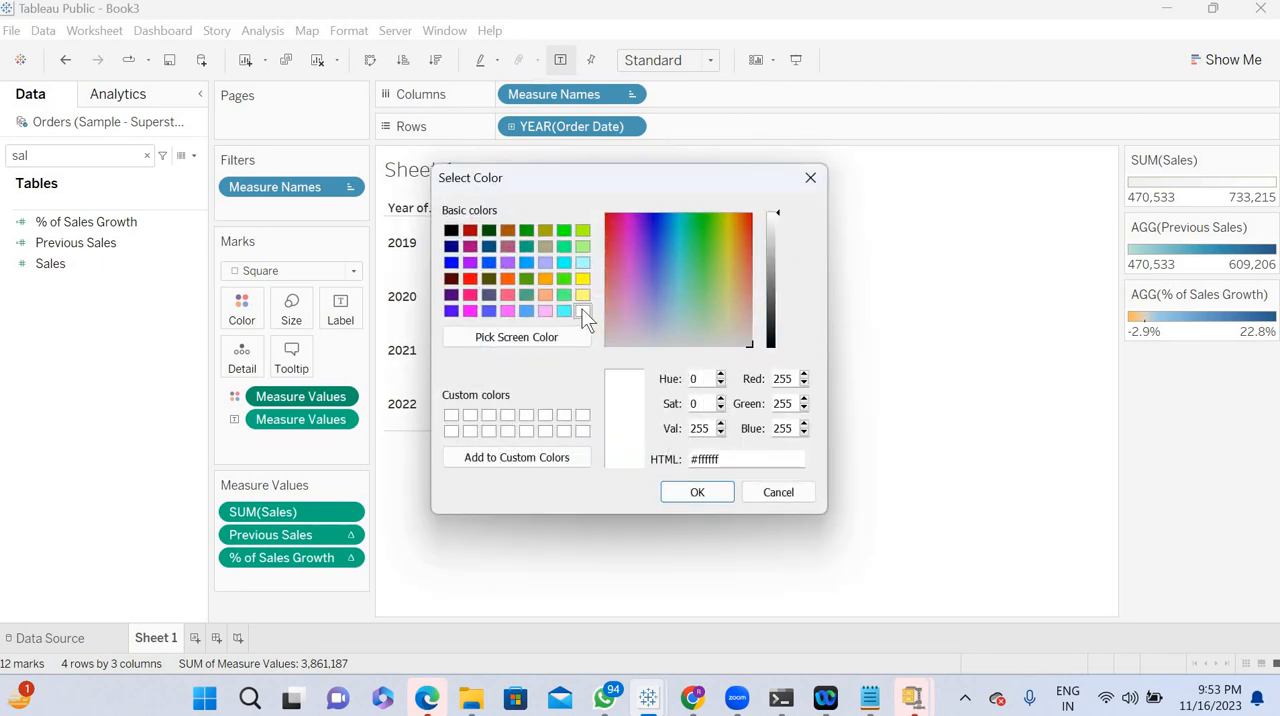
left_click(688, 493)
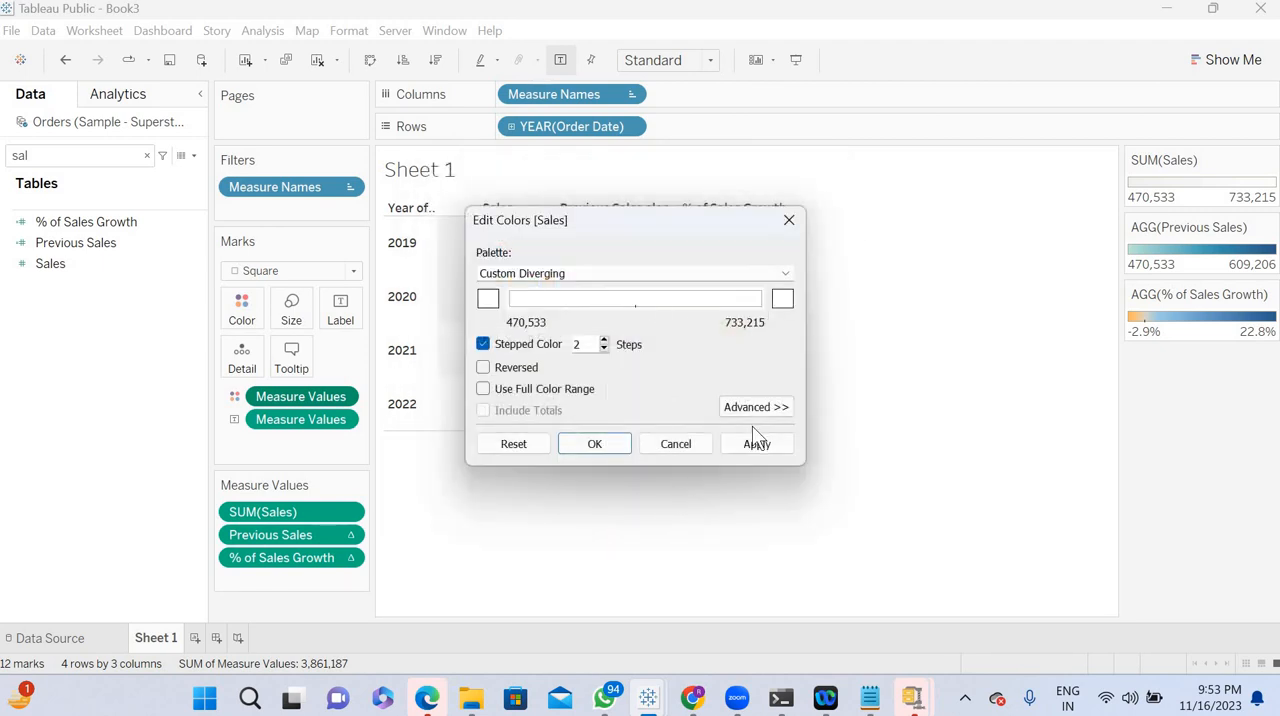
left_click(758, 451)
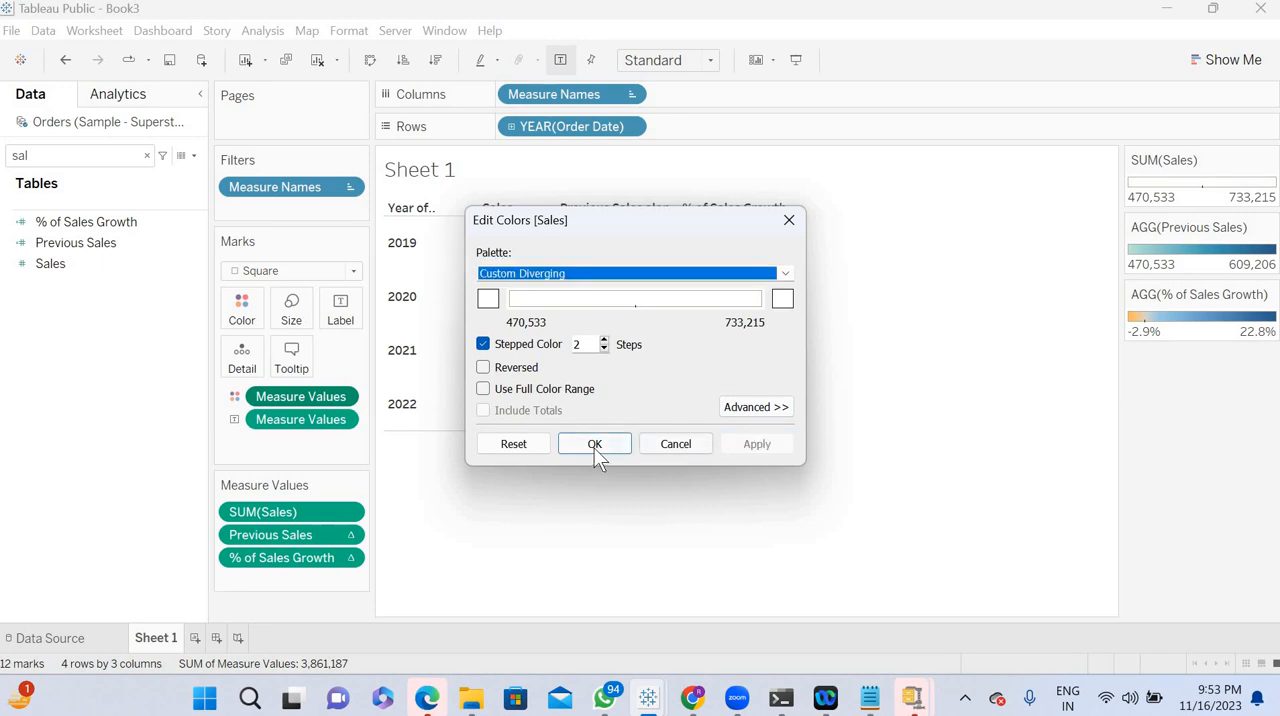
left_click(594, 444)
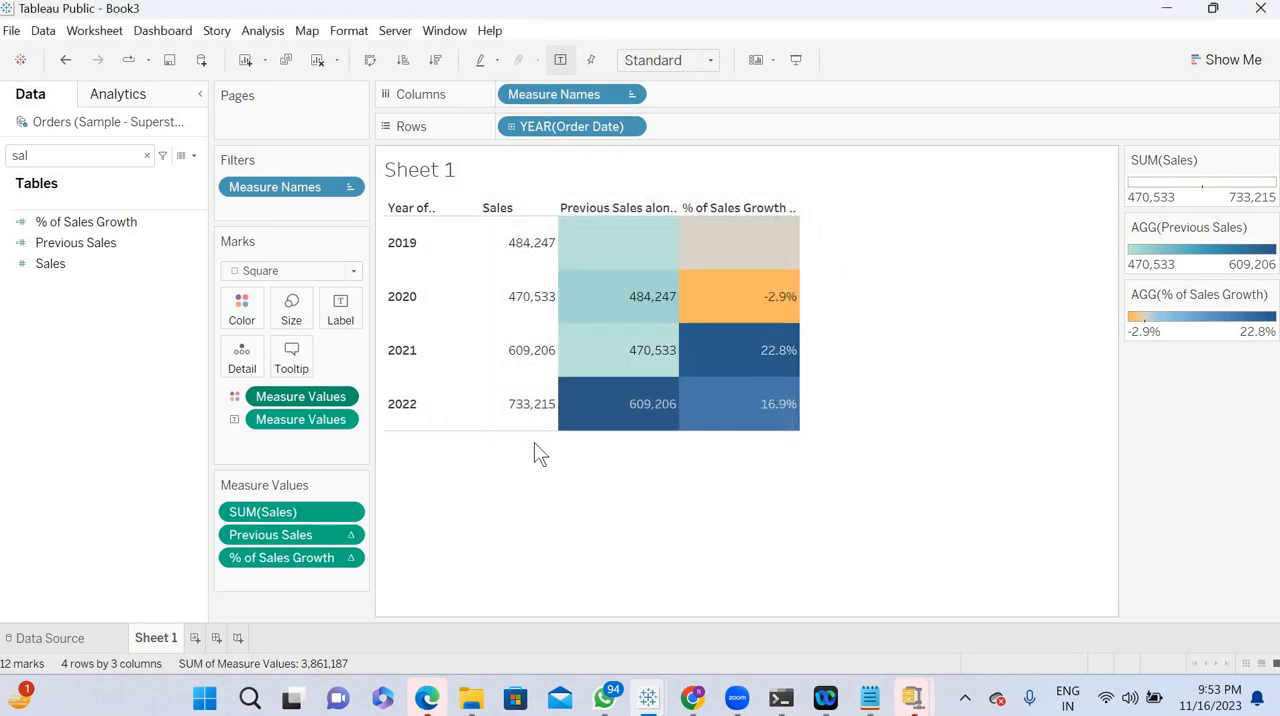
- Change the Previous Sales color palette to Orange-Blue Diverging with white as its start color
double_click(1191, 254)
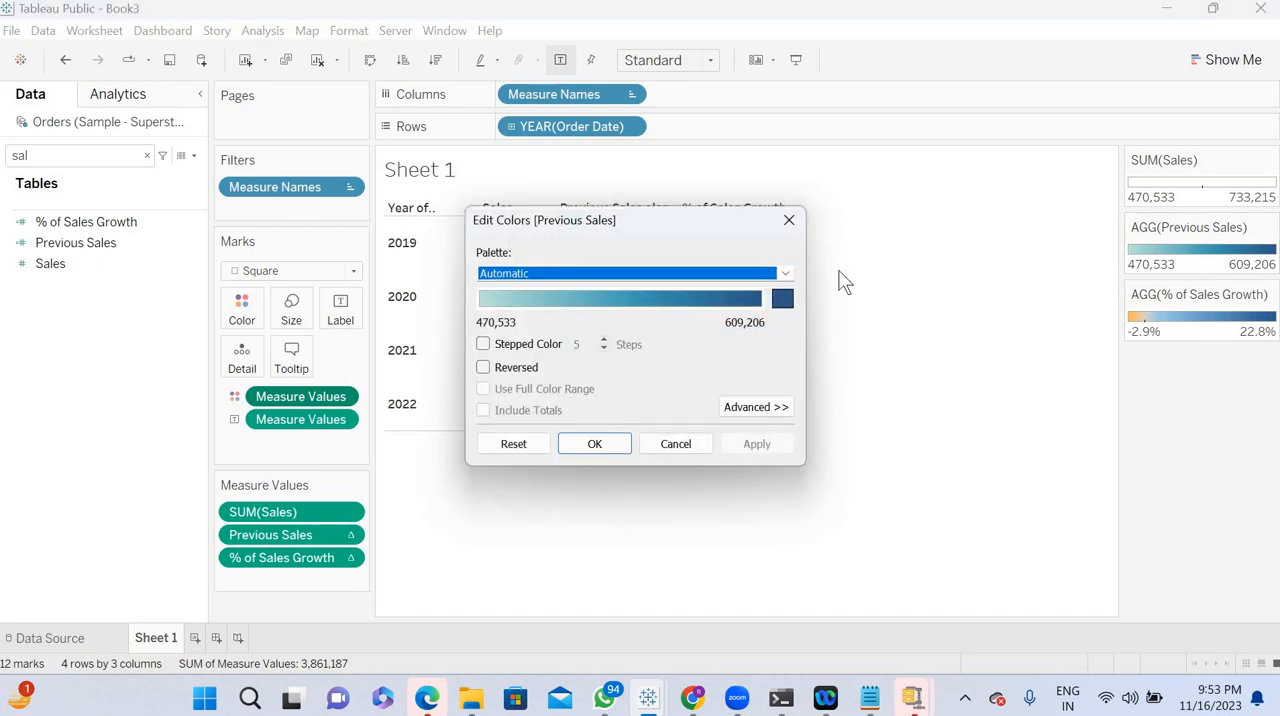
left_click(787, 274)
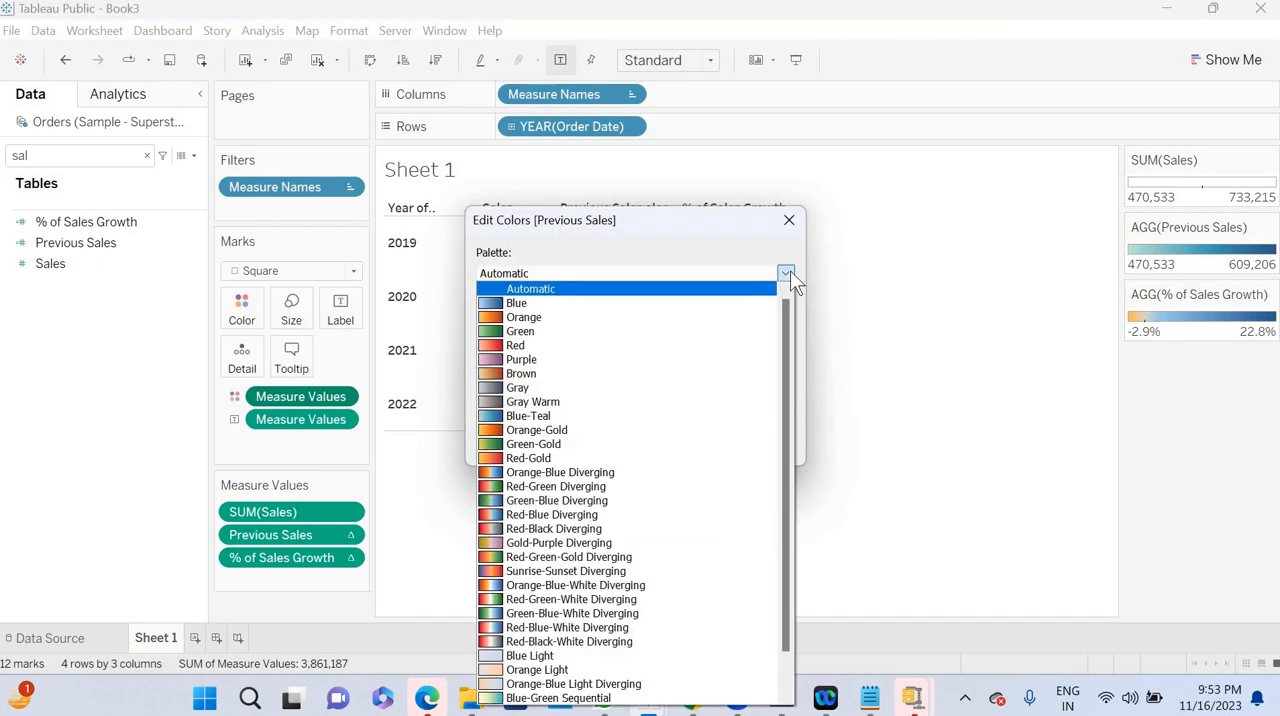
left_click(590, 472)
left_click(488, 299)
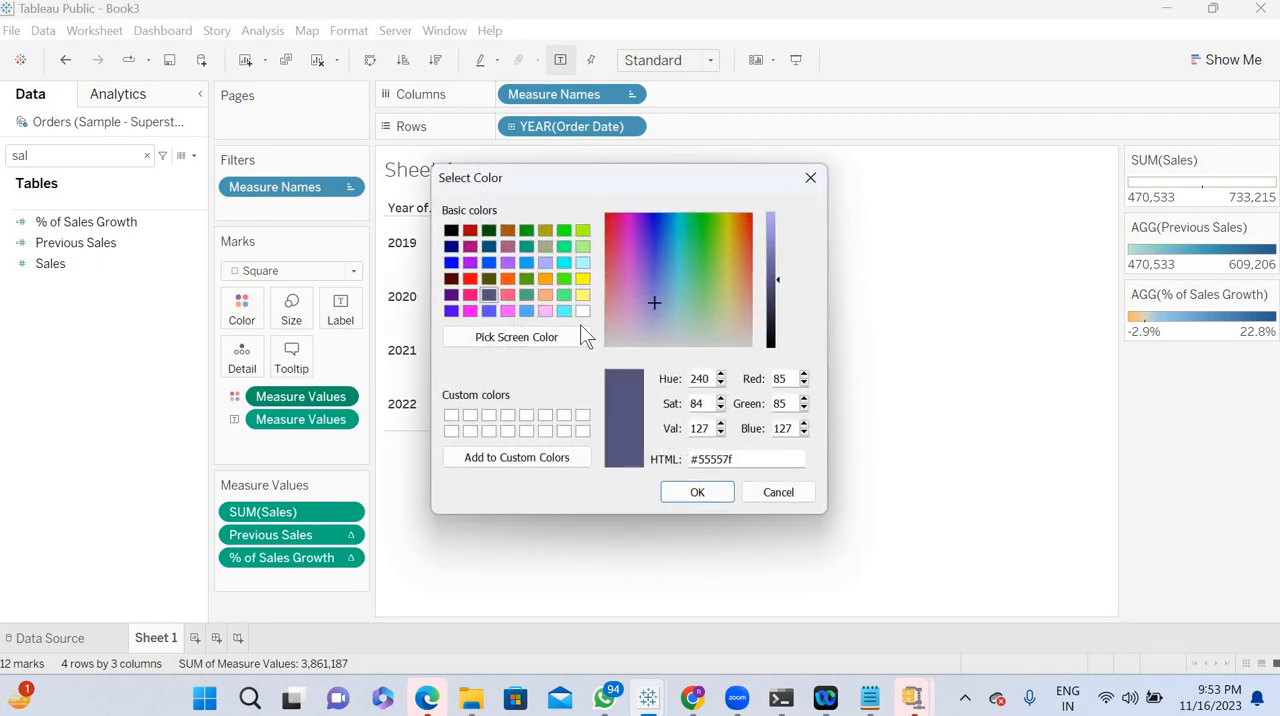
left_click(582, 311)
left_click(697, 492)
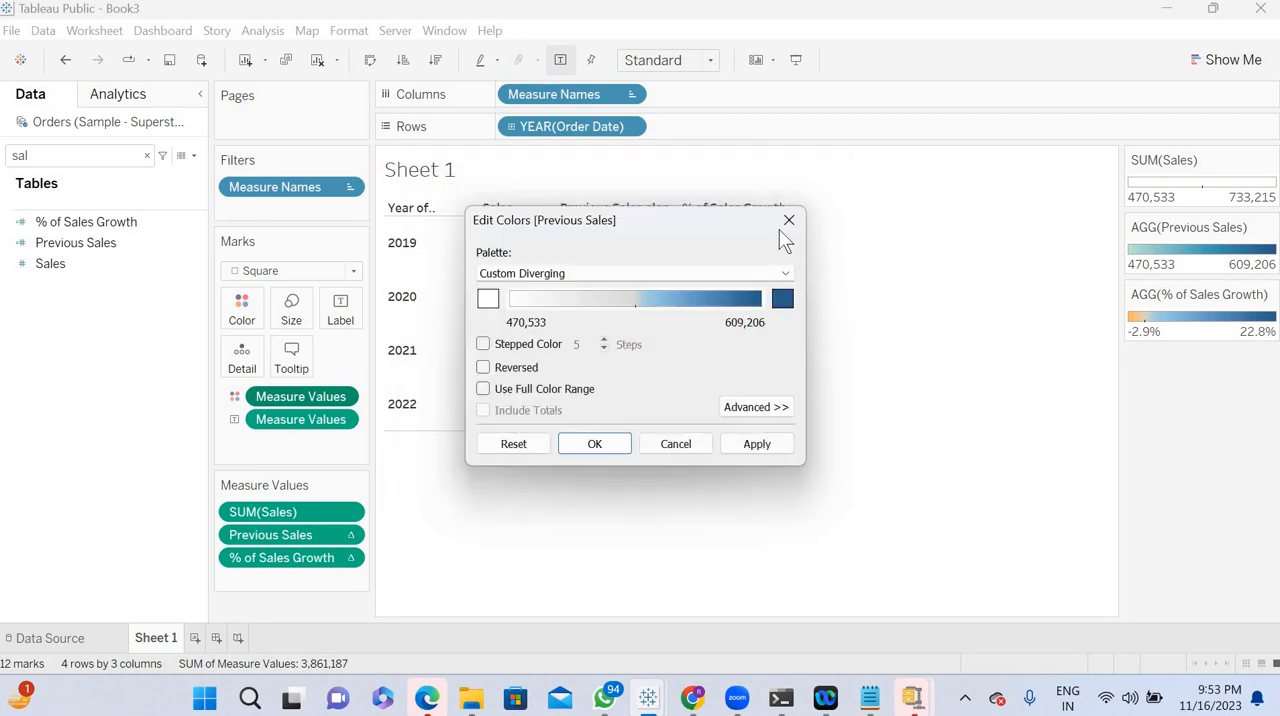
- Use stepped color with 2 steps and a white end color for the Previous Sales palette, and apply it
left_click(483, 344)
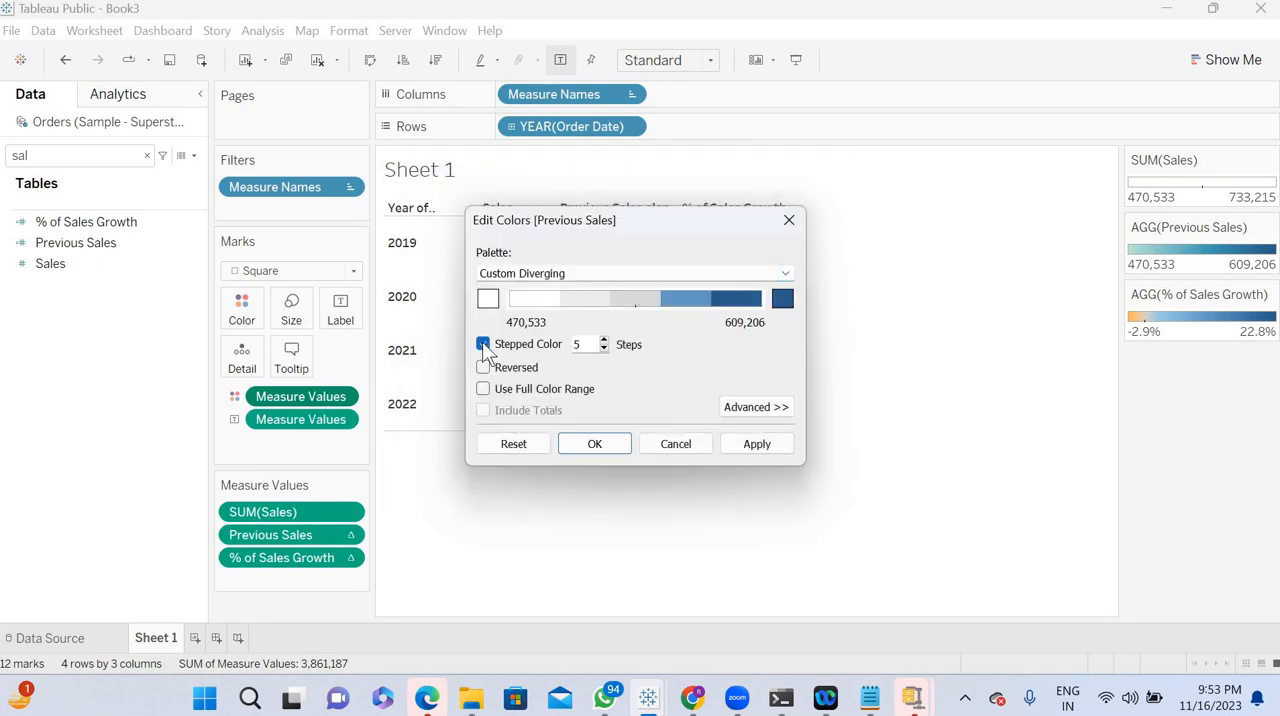
left_click(604, 348)
left_click(604, 348)
left_click(604, 348)
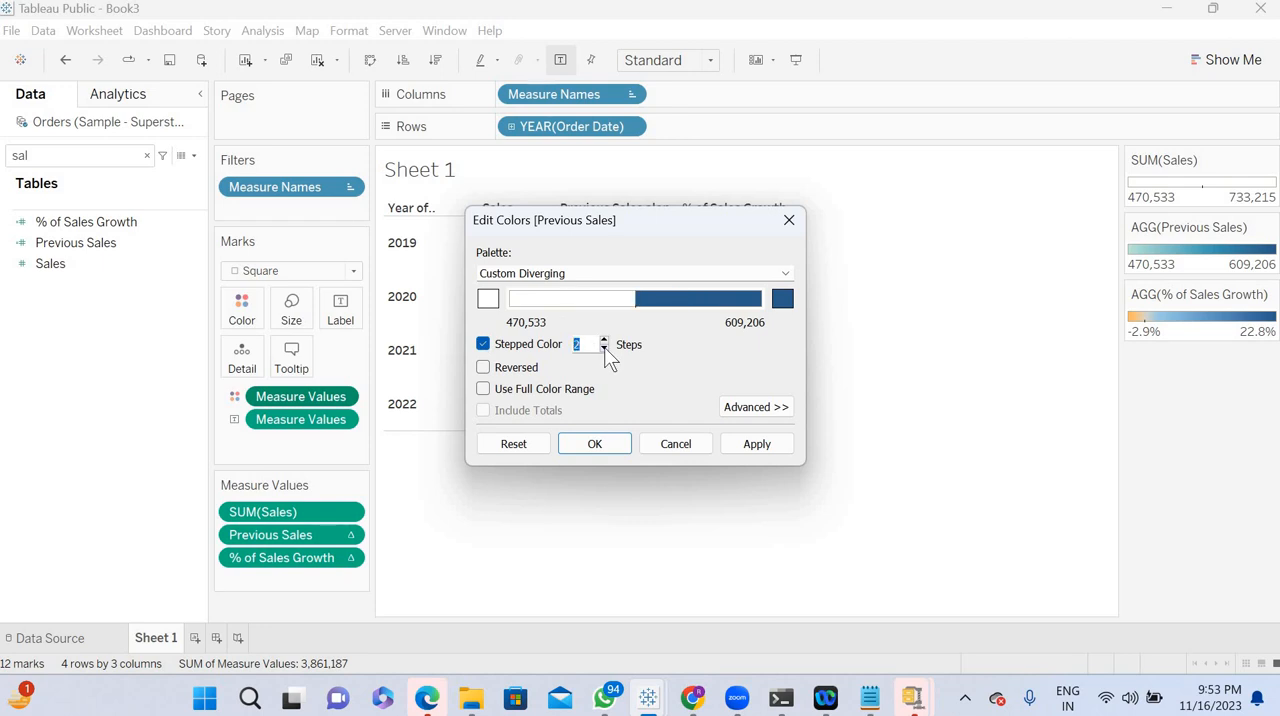
left_click(781, 299)
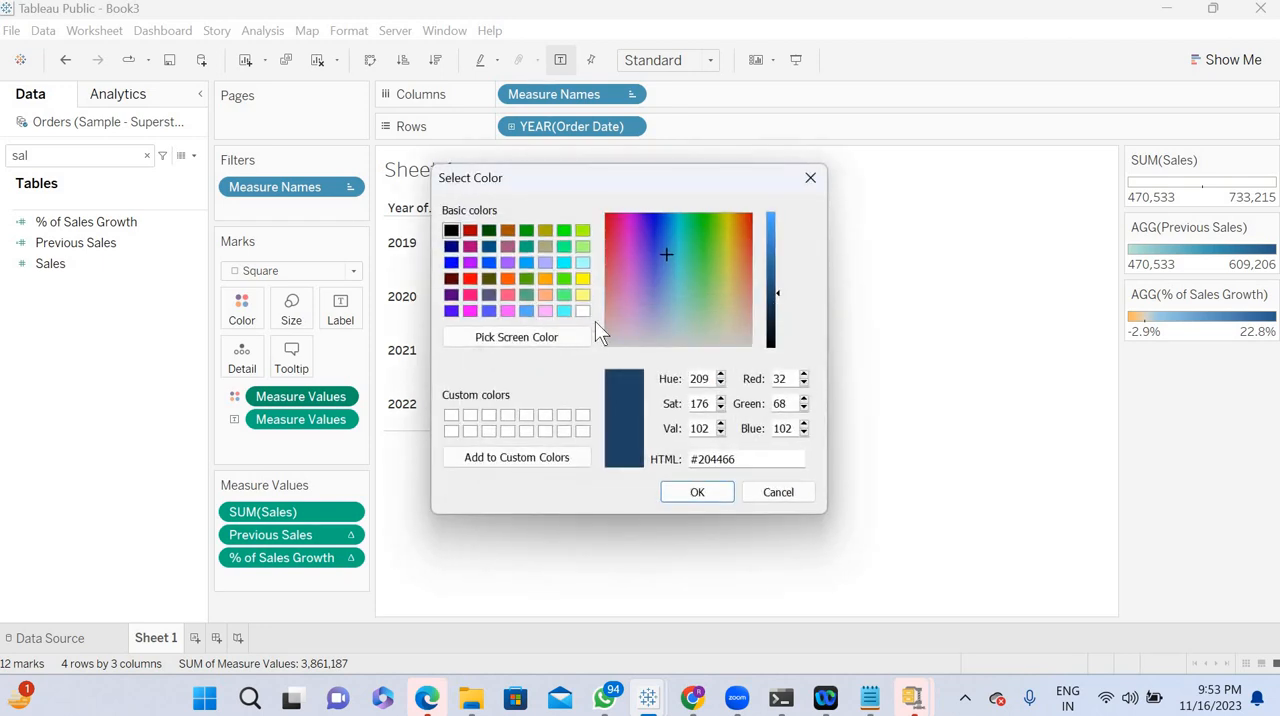
left_click(583, 311)
left_click(693, 493)
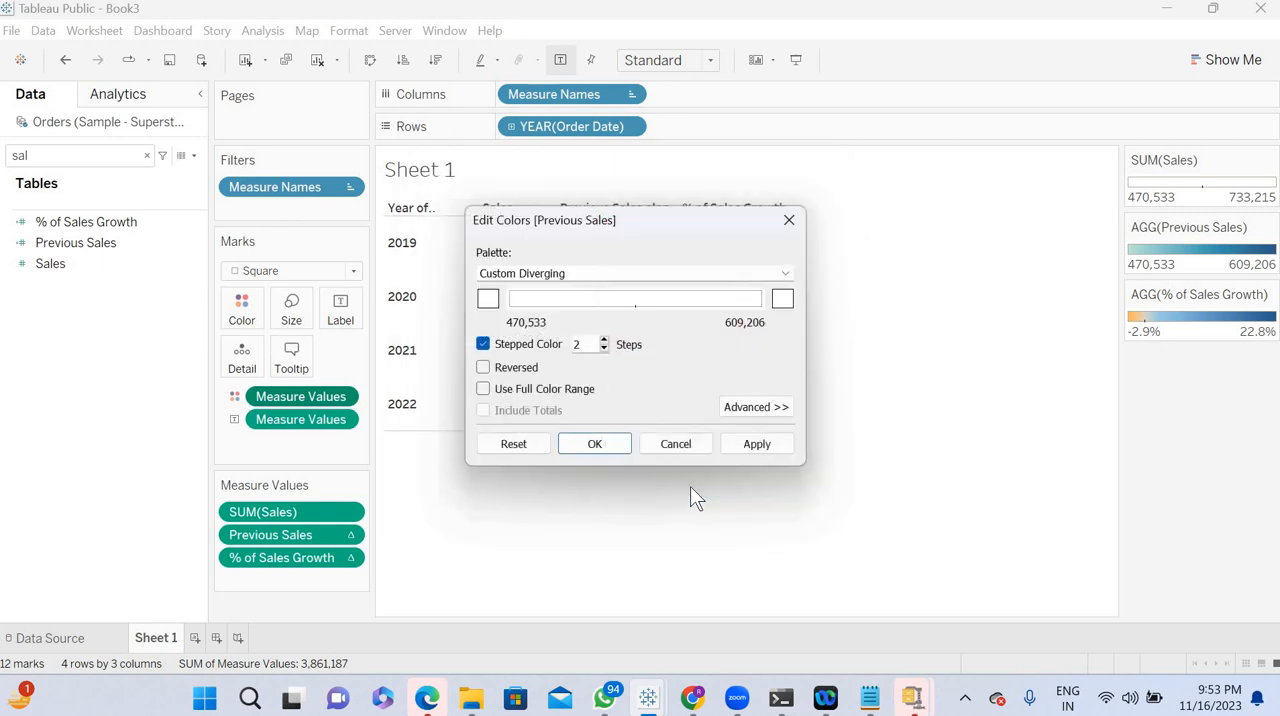
left_click(760, 450)
left_click(594, 446)
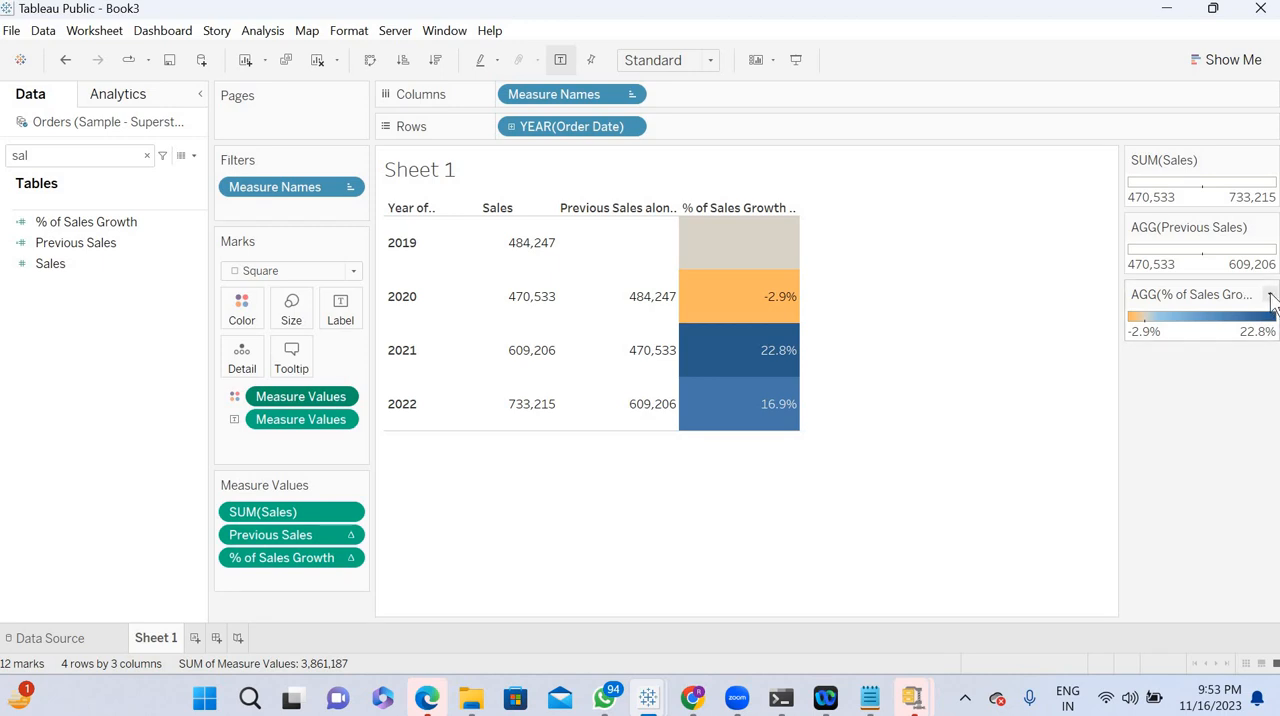
- Choose the Red-Green Diverging palette for the % of Sales Growth colors
double_click(1229, 315)
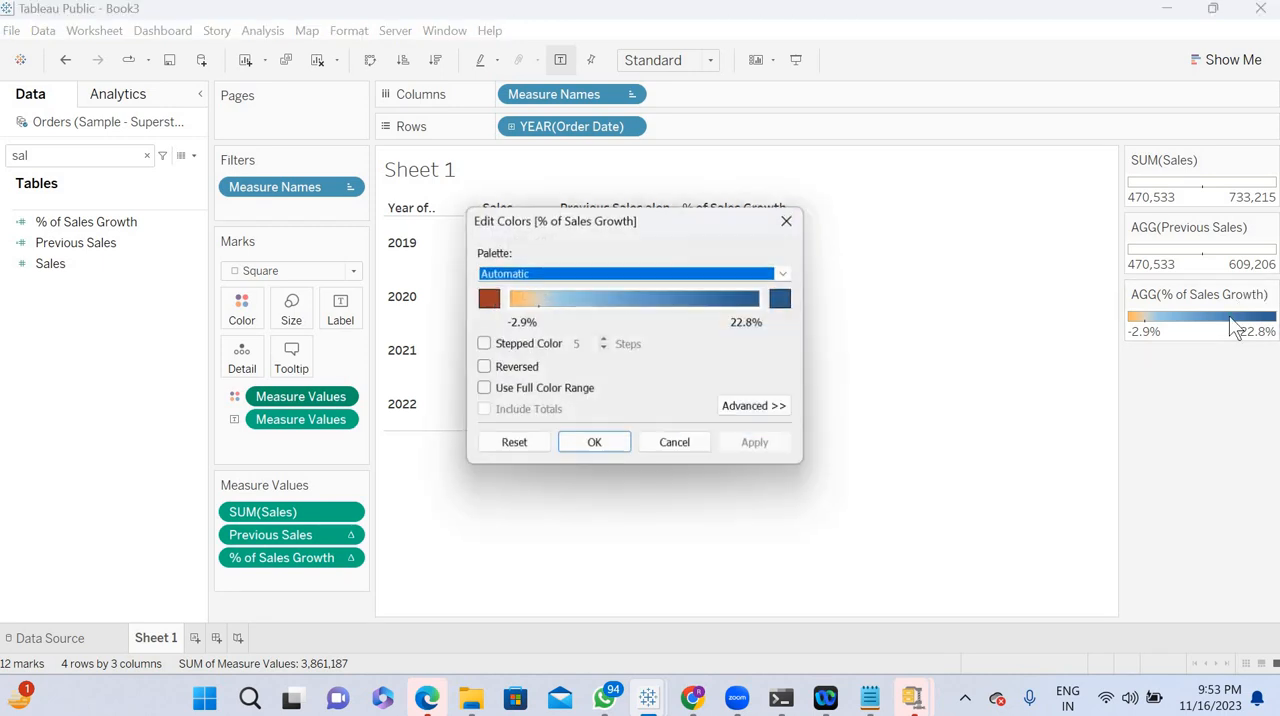
left_click(786, 276)
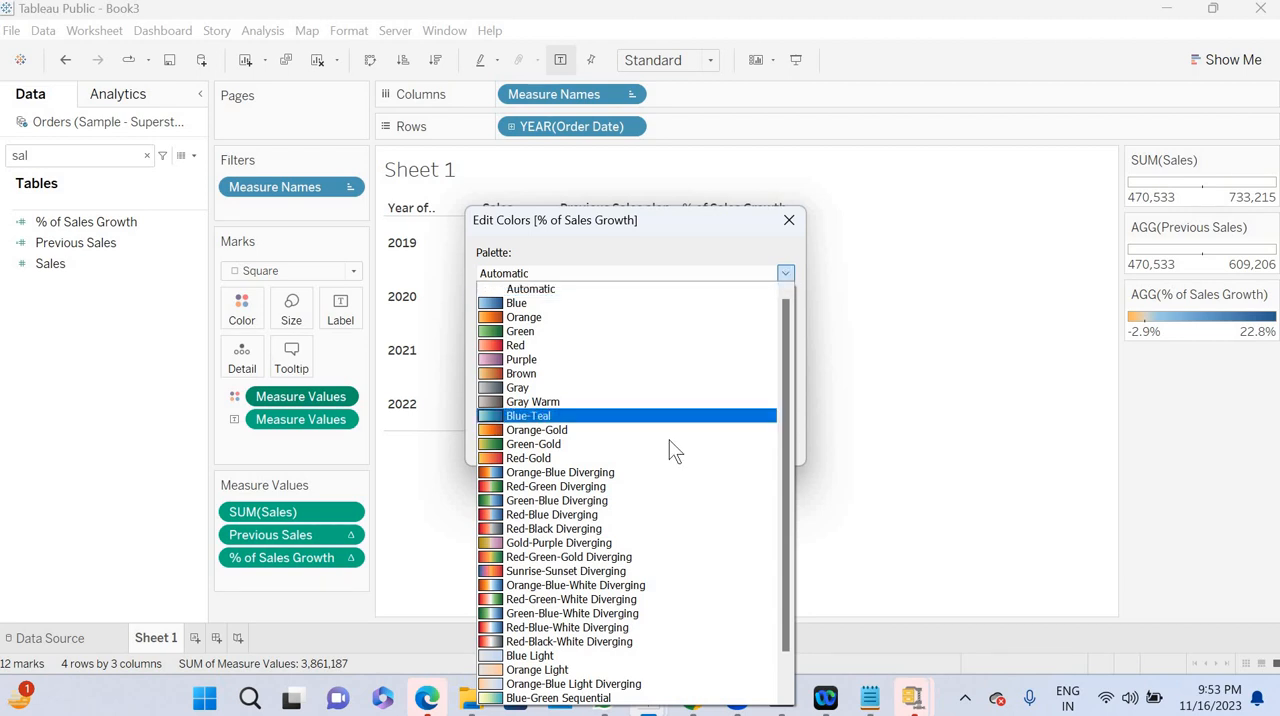
left_click(575, 486)
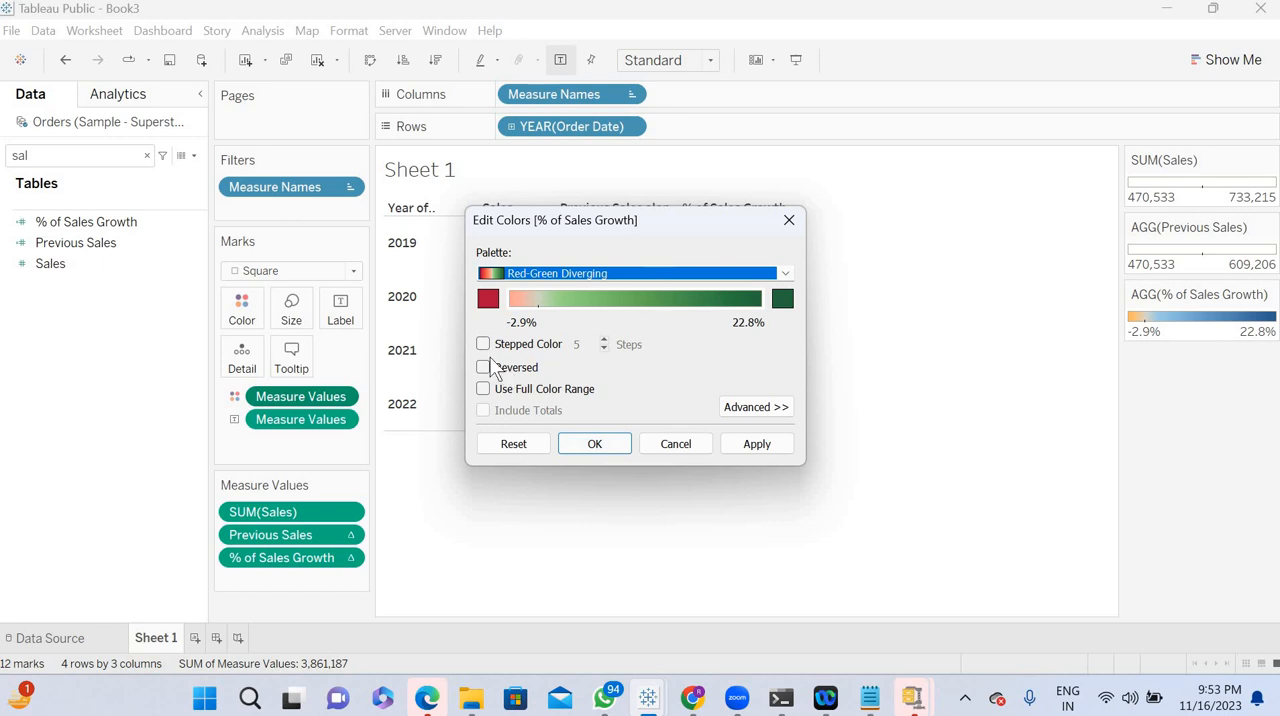
left_click_drag(662, 216, 456, 378)
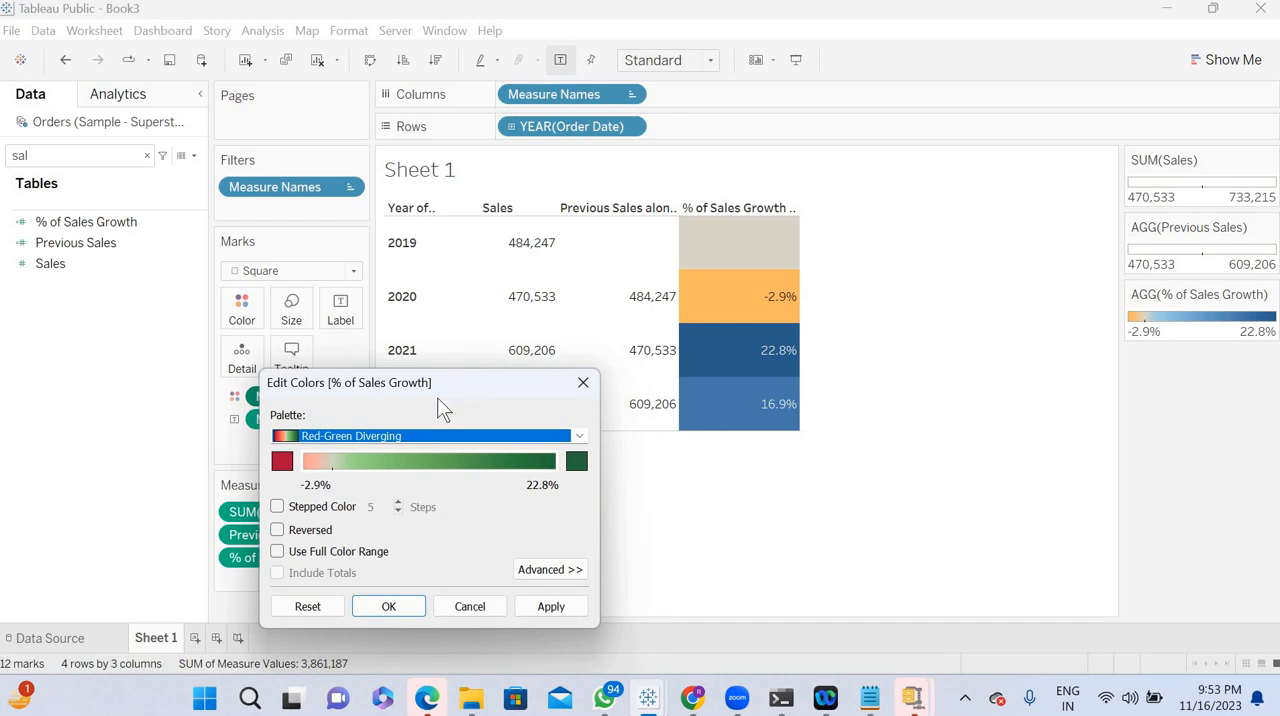
- Turn on stepped color with 2 steps for the % of Sales Growth palette and apply it
left_click(277, 507)
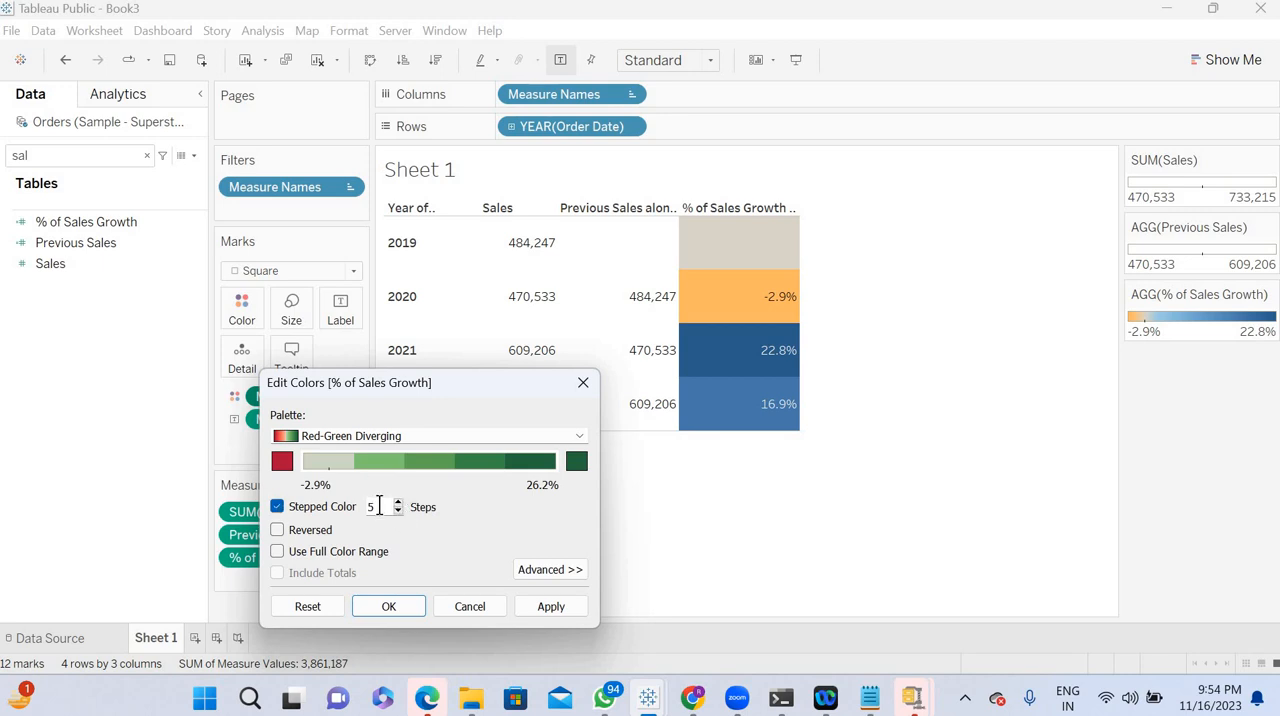
key("BackSpace")
type("2")
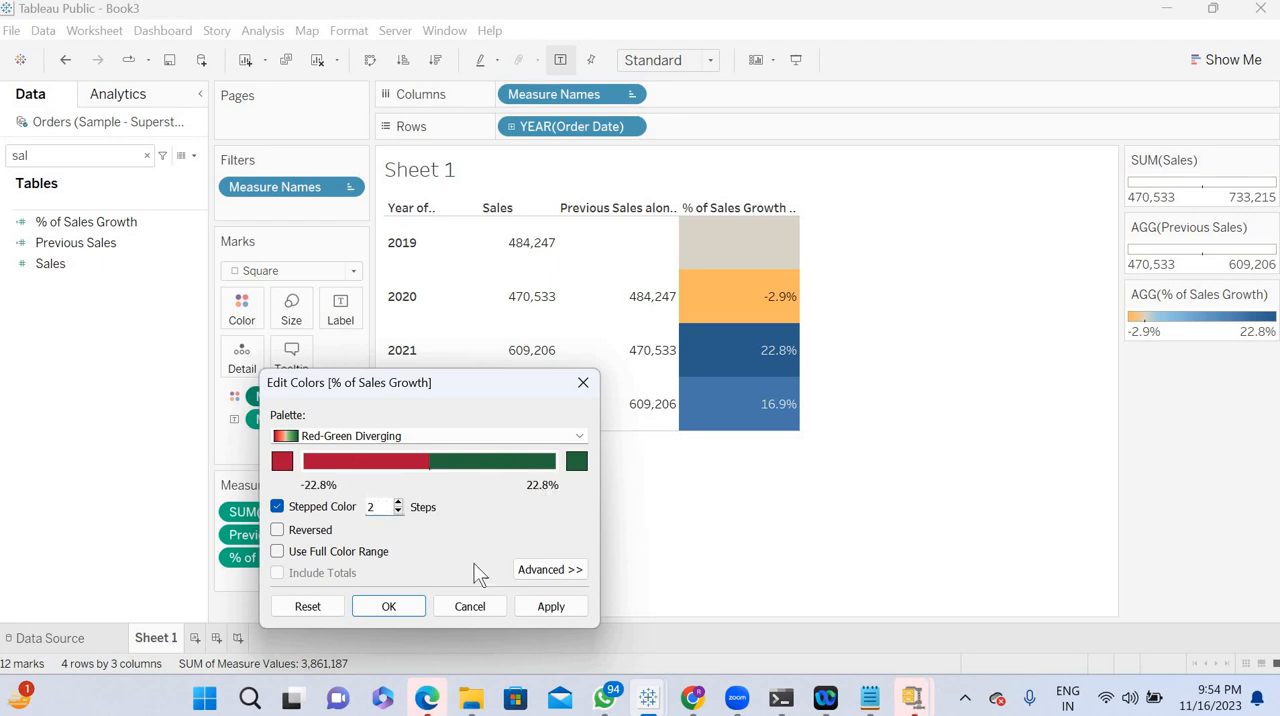
left_click(541, 606)
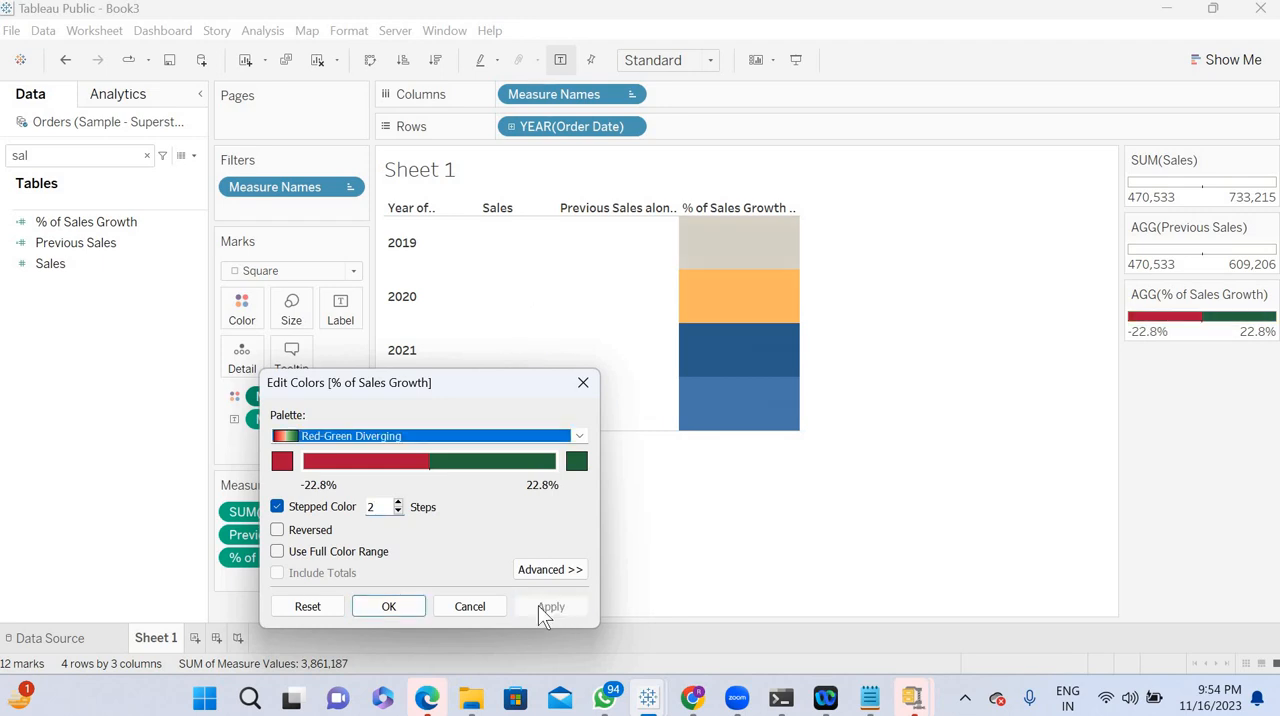
left_click(399, 606)
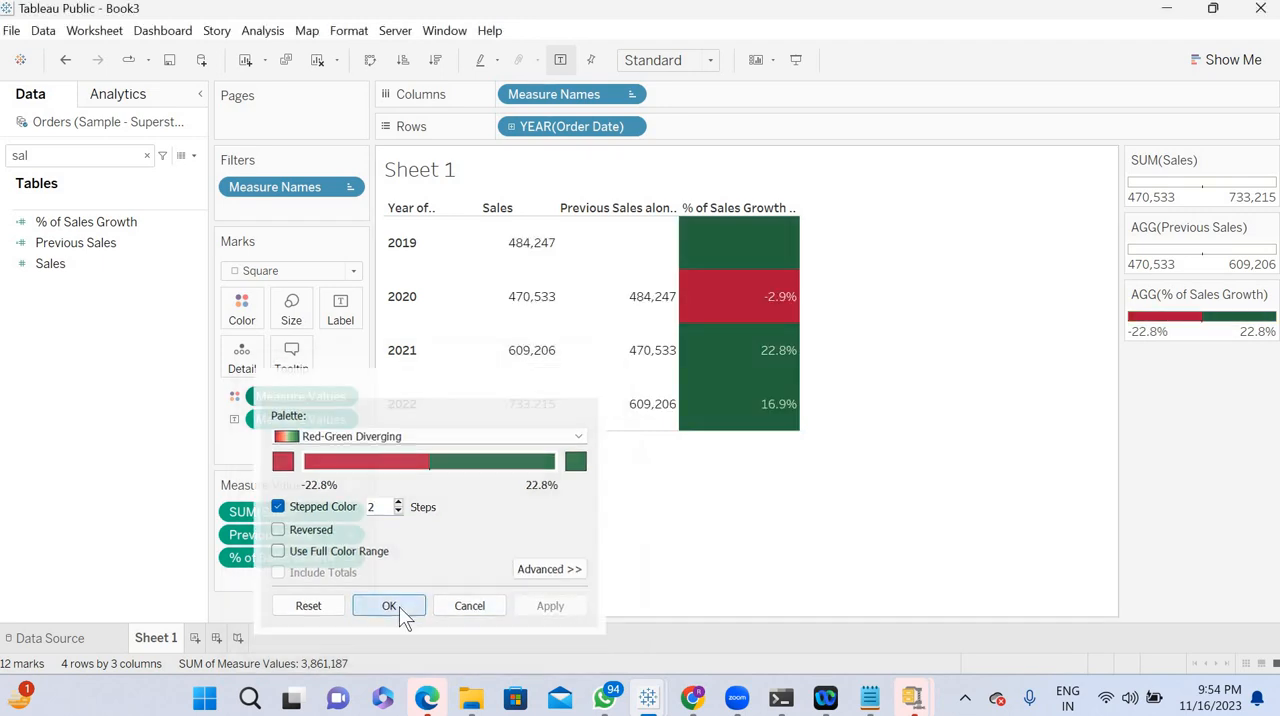
- Set the worksheet's fit to Entire View
left_click(675, 63)
left_click(677, 134)
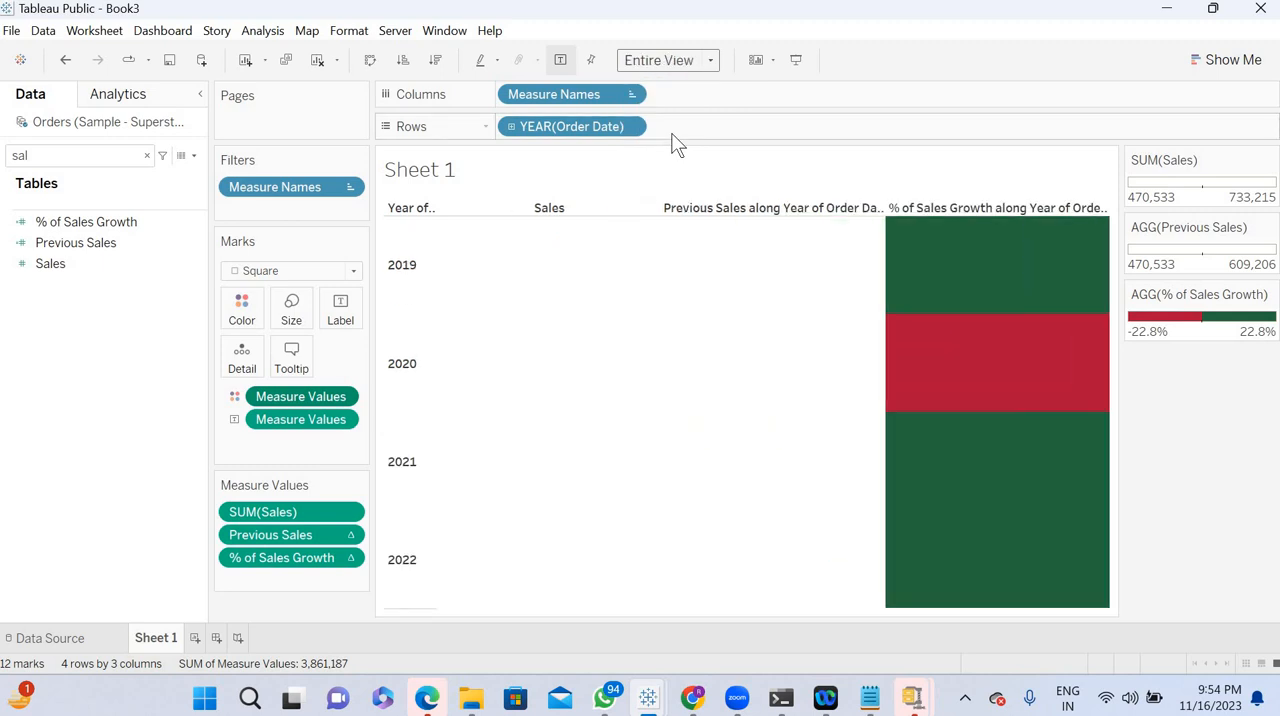
mouse_move(956, 360)
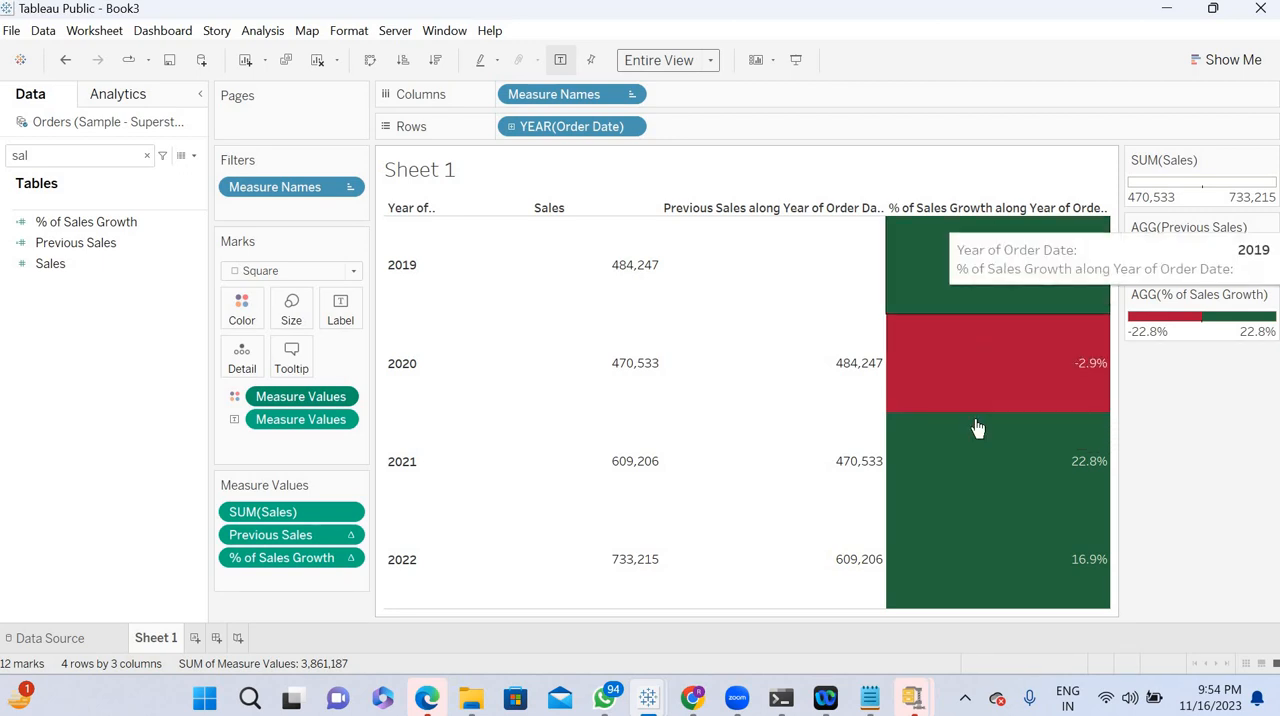
mouse_move(978, 436)
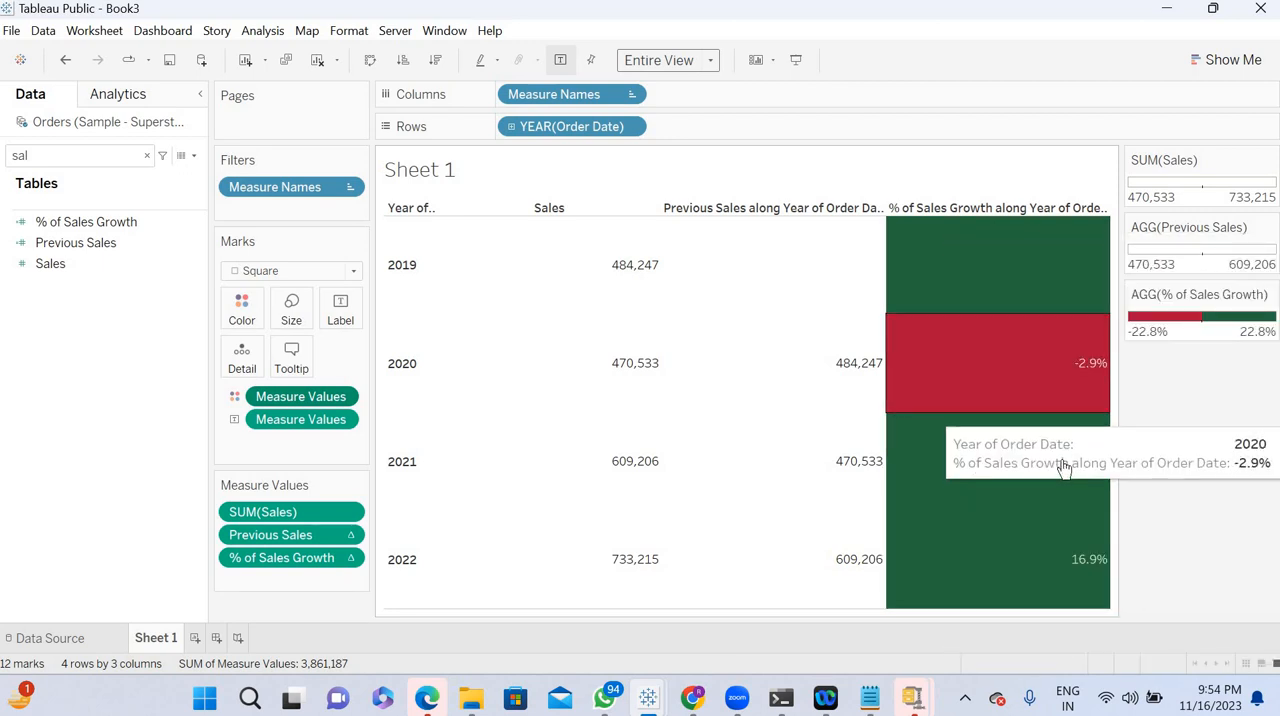
mouse_move(523, 273)
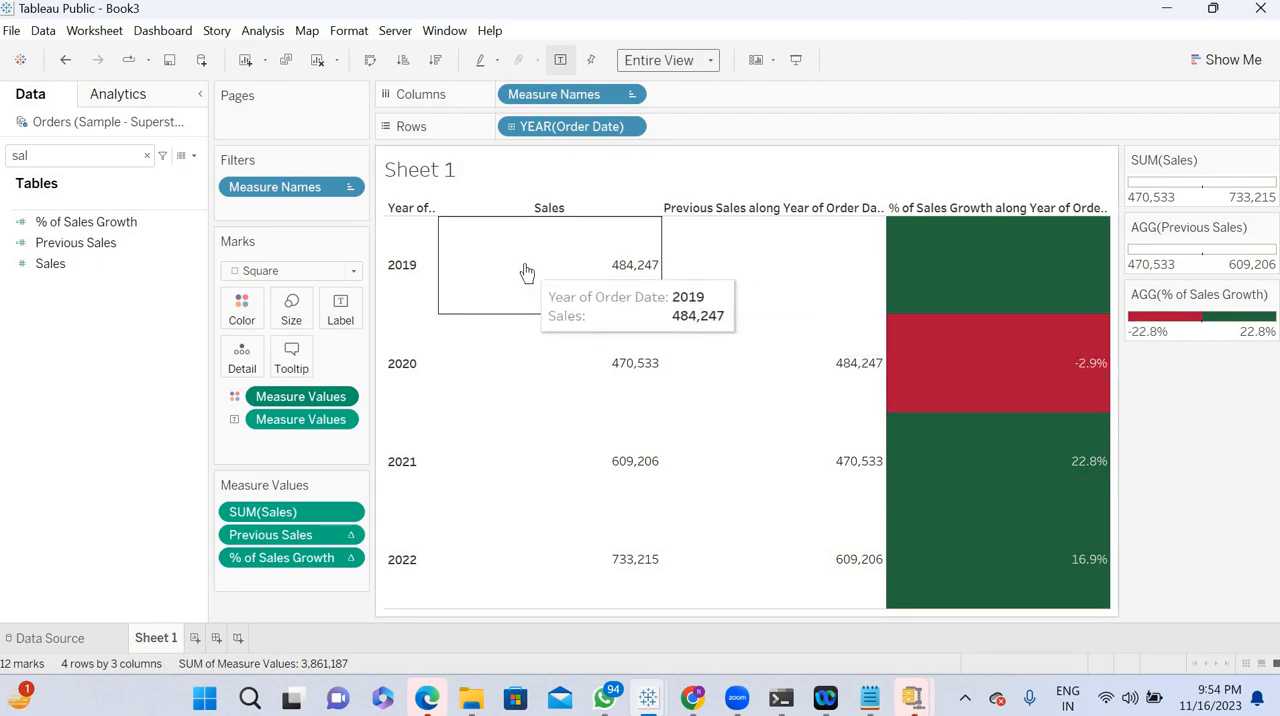